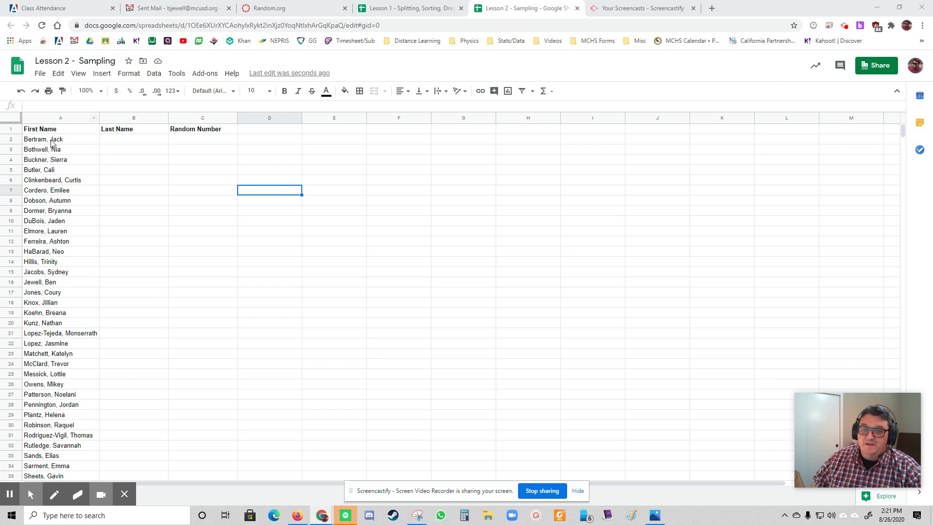
Split the comma-separated full names in A2:A38 into two columns with automatic separator detection.
left_click(51, 141)
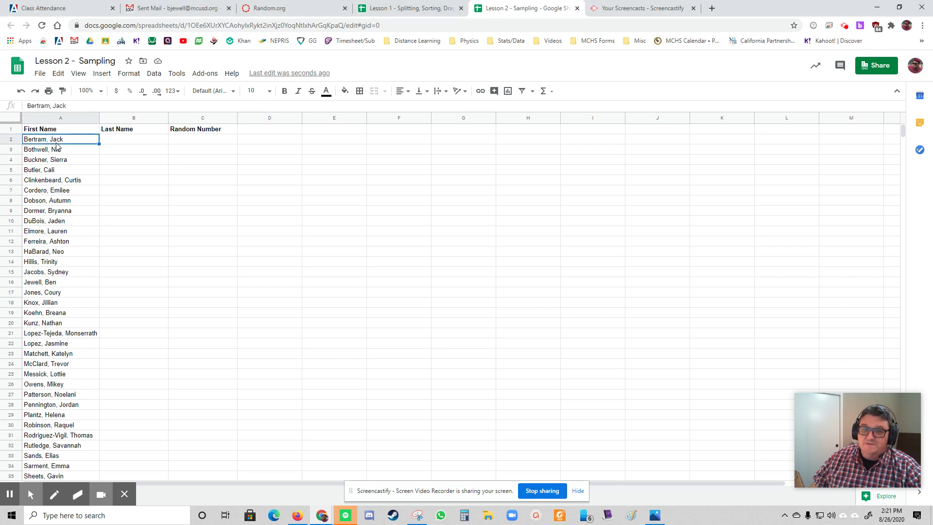
scroll(59, 146, "down", 3)
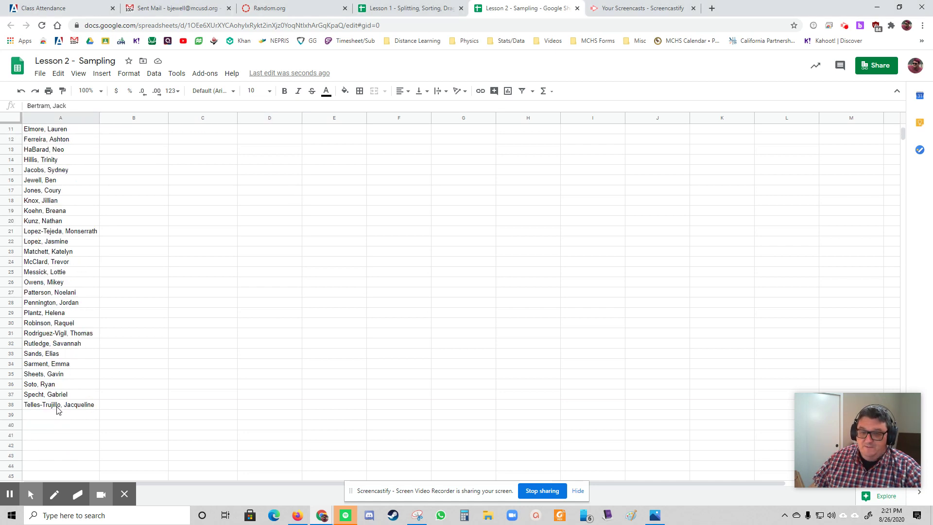
scroll(58, 409, "up", 3)
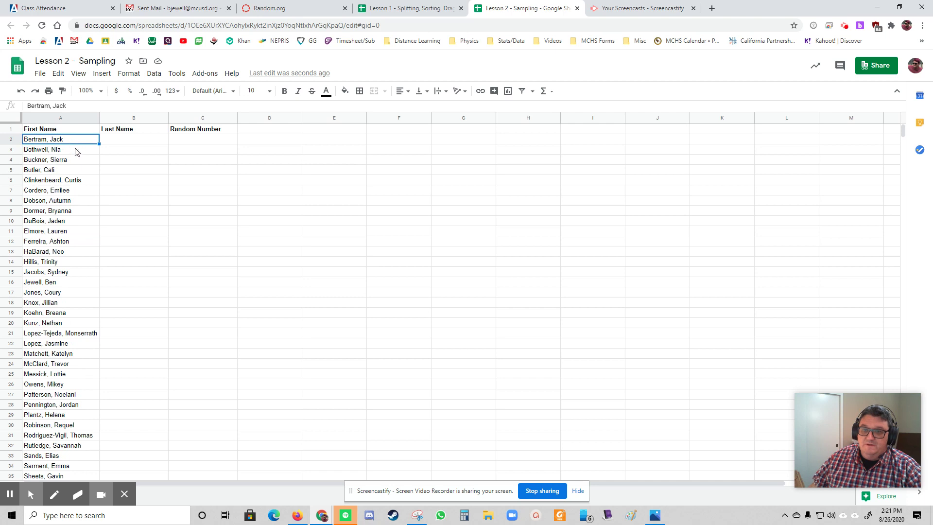
scroll(75, 152, "down", 3)
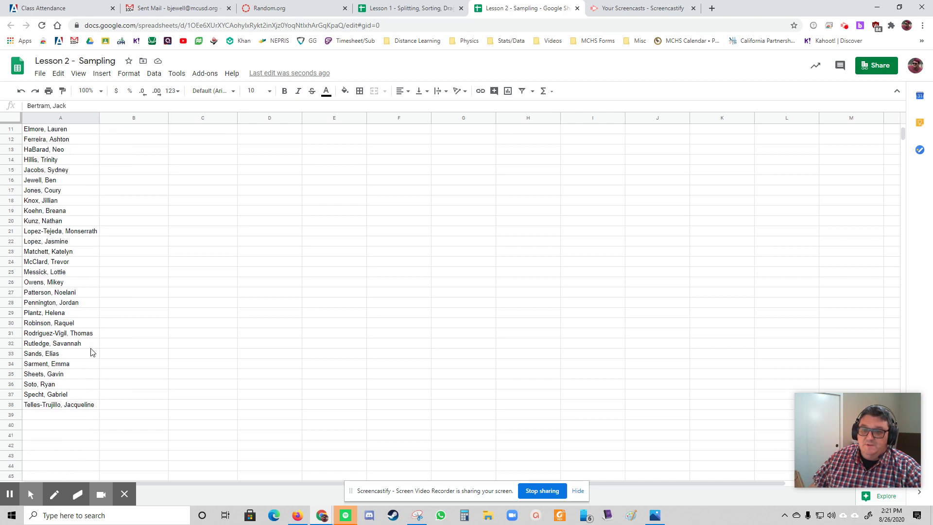
left_click(48, 404, "shift")
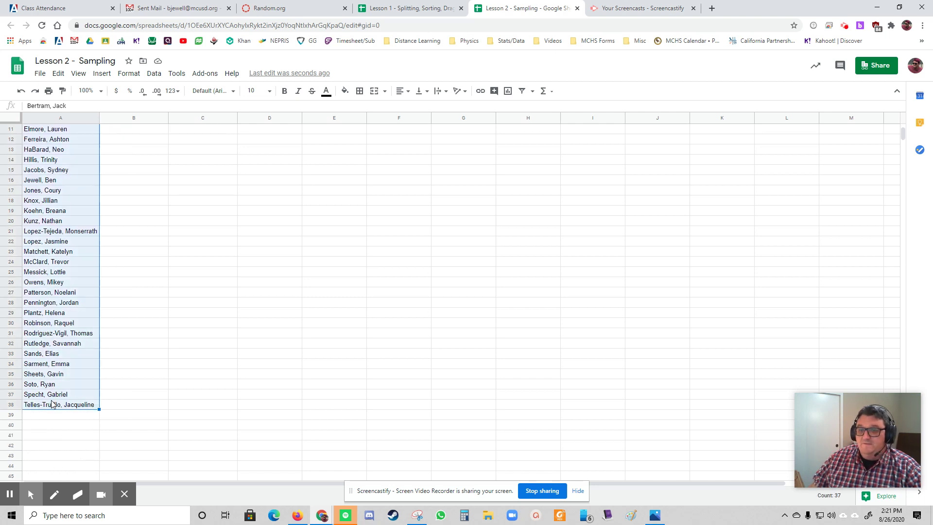
scroll(90, 368, "up", 3)
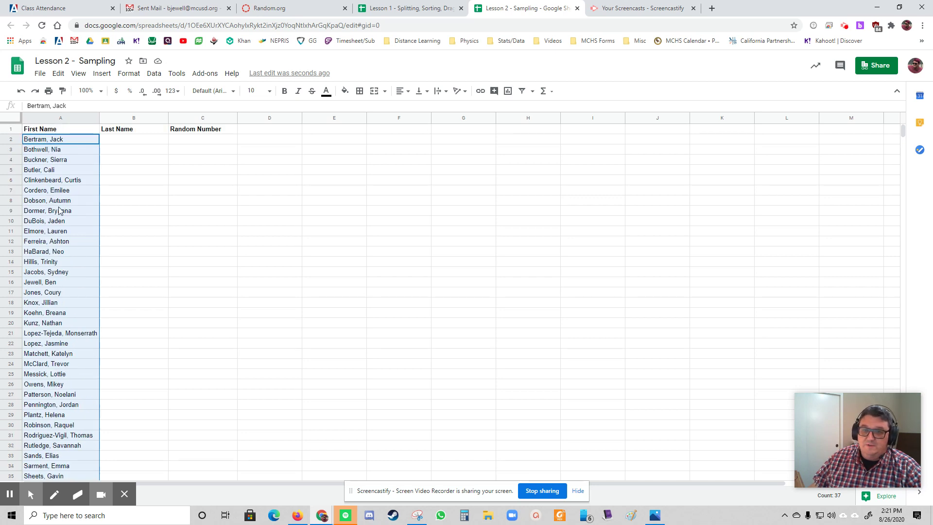
left_click(155, 74)
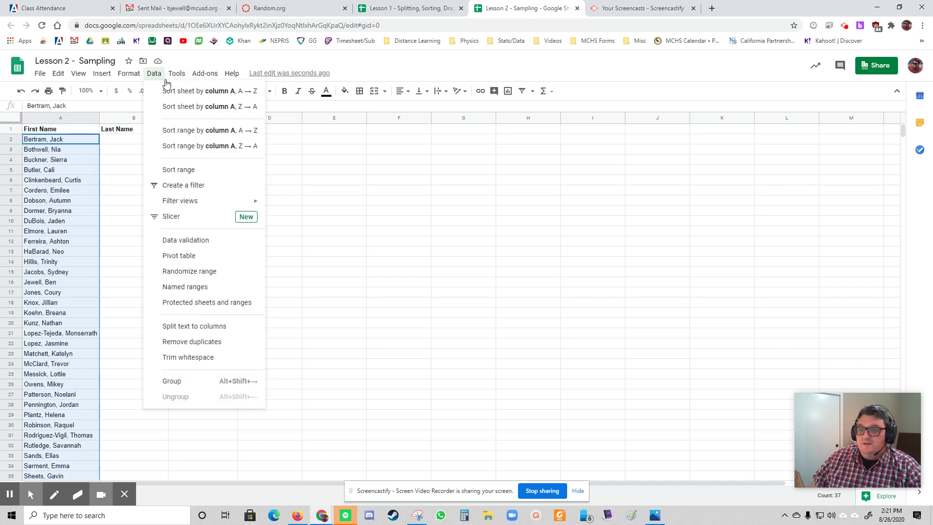
left_click(188, 326)
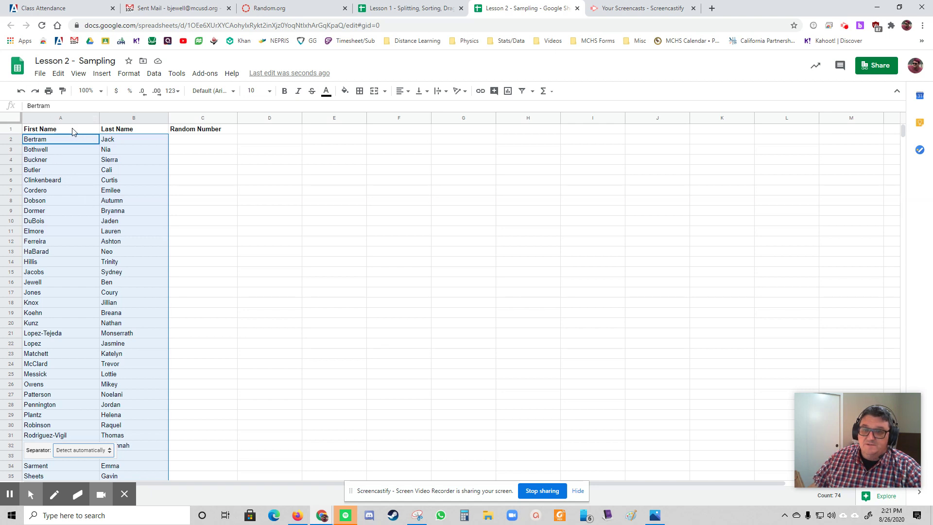
Insert one empty column to the left of the First Name column.
left_click(30, 131)
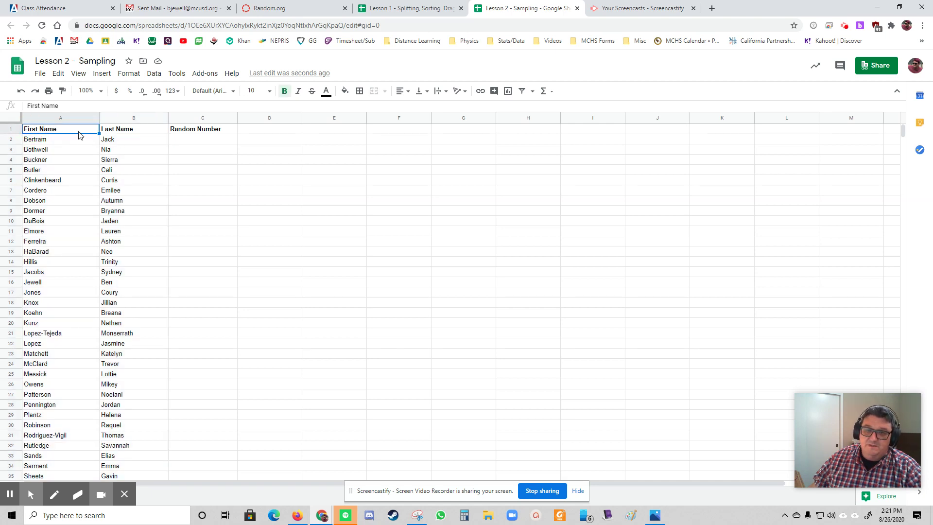
left_click(56, 119)
right_click(55, 118)
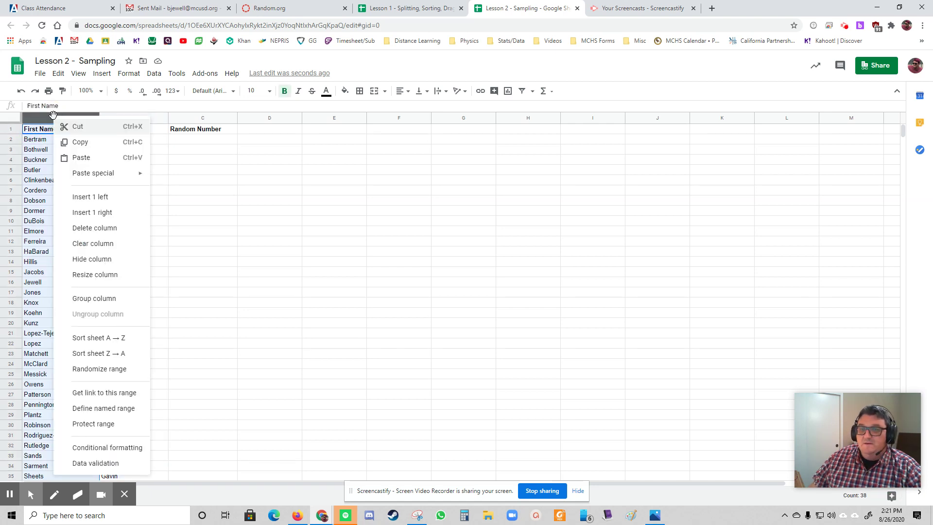
left_click(90, 195)
left_click(306, 202)
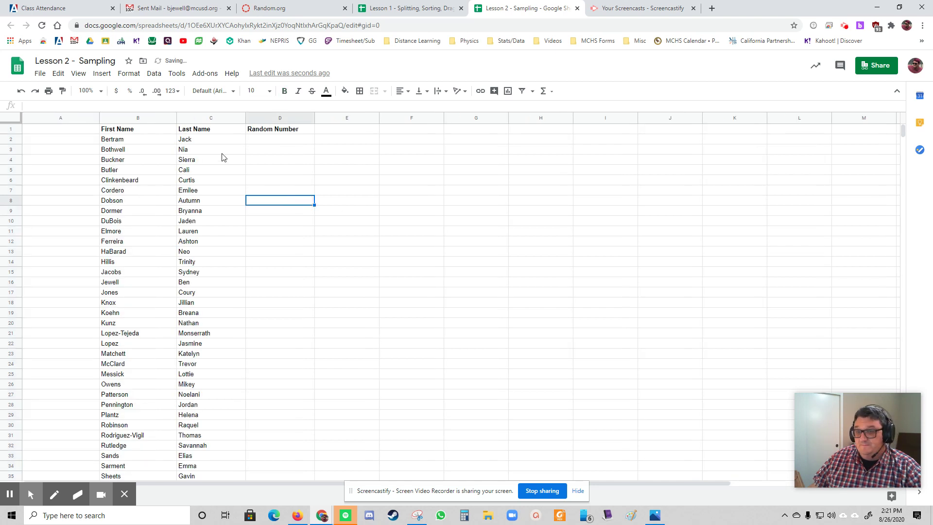
Move the given names in C2:C38 to the empty column A, starting at A2.
left_click(193, 139)
scroll(212, 318, "down", 3)
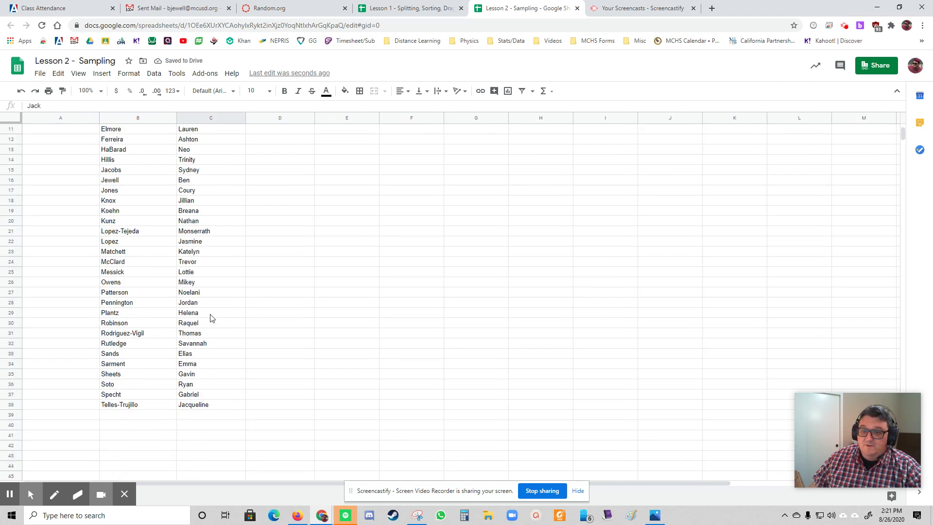
left_click(194, 407, "shift")
scroll(220, 332, "up", 3)
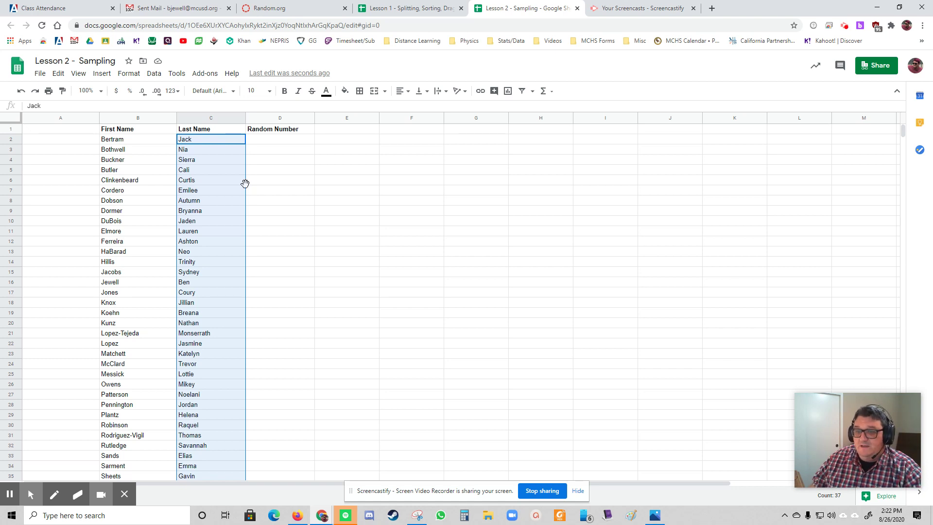
left_click_drag(245, 184, 71, 188)
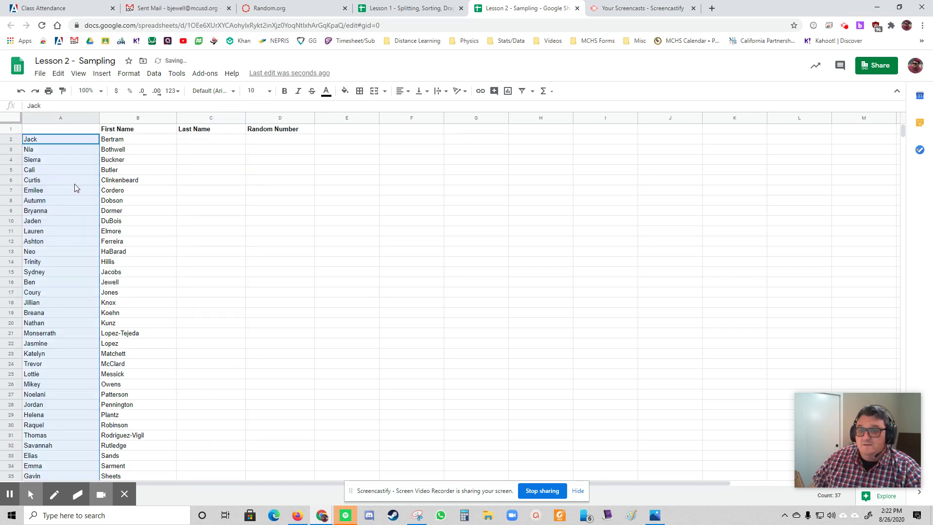
Move the First Name and Last Name headers to A1:B1 and the Random Number header to C1.
left_click(208, 133)
left_click(156, 129)
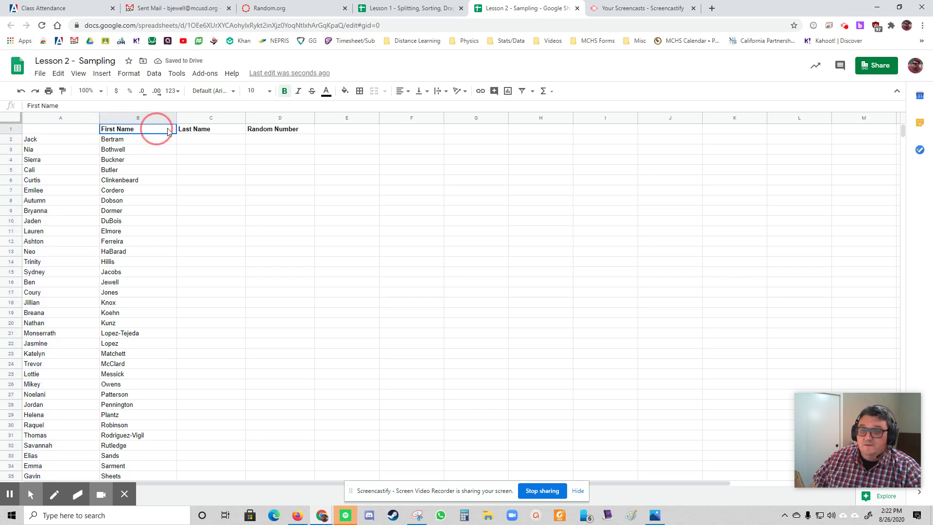
left_click(190, 132)
left_click_drag(152, 130, 122, 132)
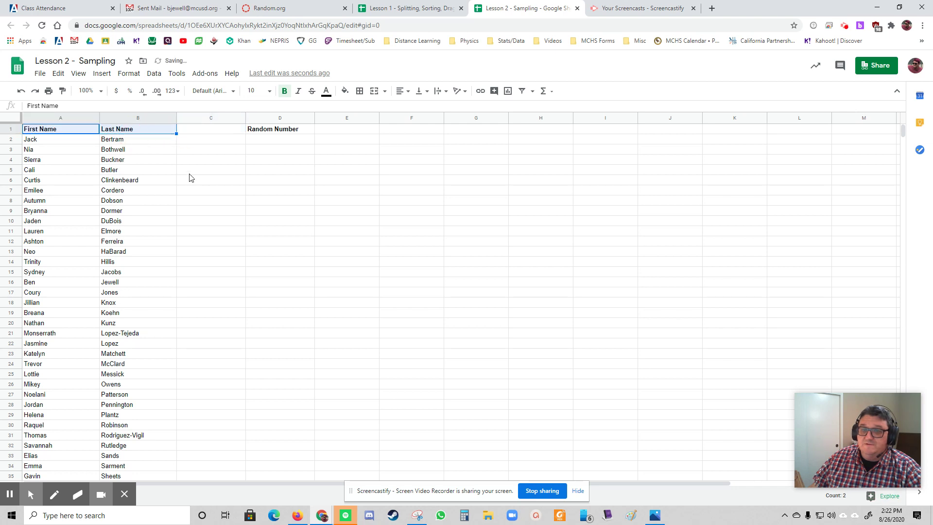
left_click(265, 134)
left_click_drag(280, 136, 225, 132)
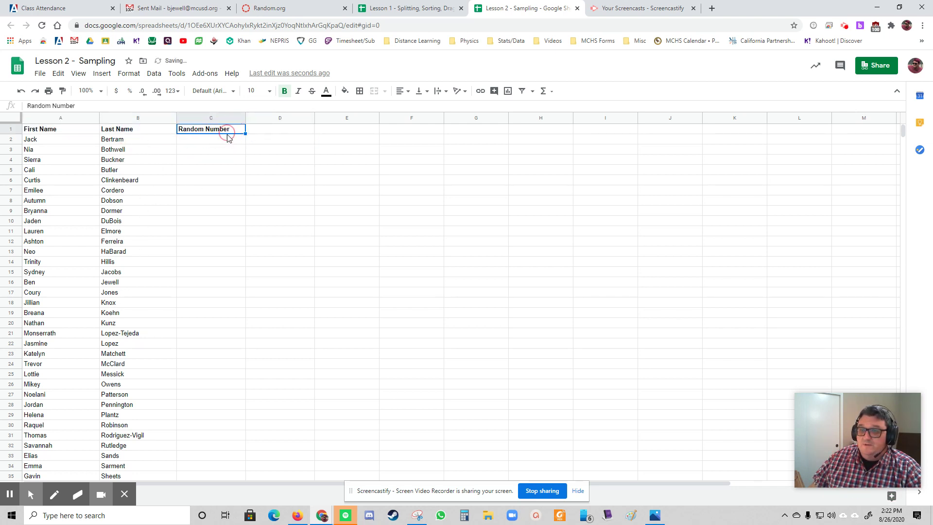
Enter the formula =rand() in C2 under the Random Number header.
left_click(214, 143)
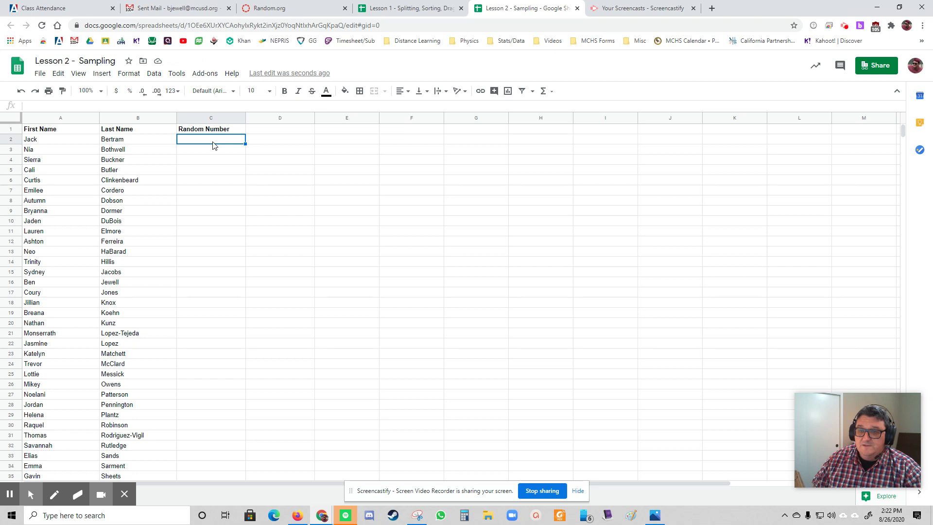
type("=")
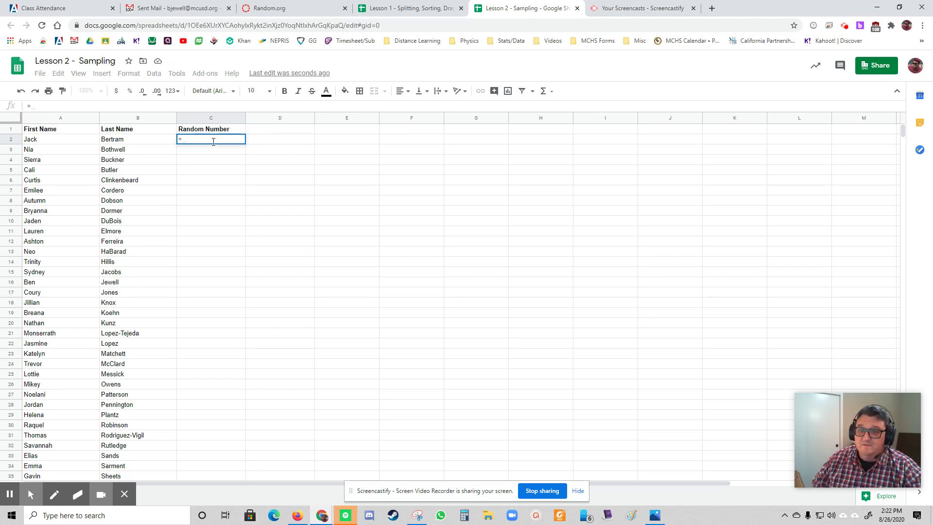
type("rand")
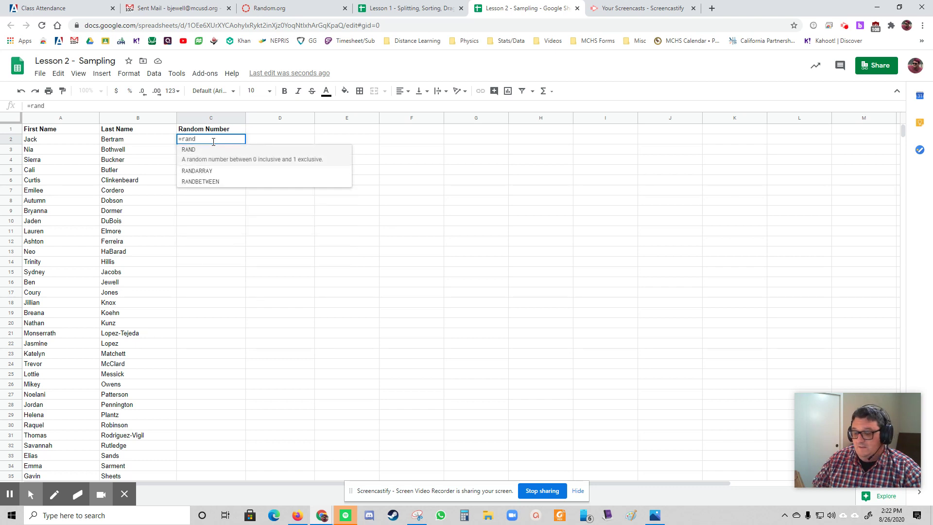
type("()")
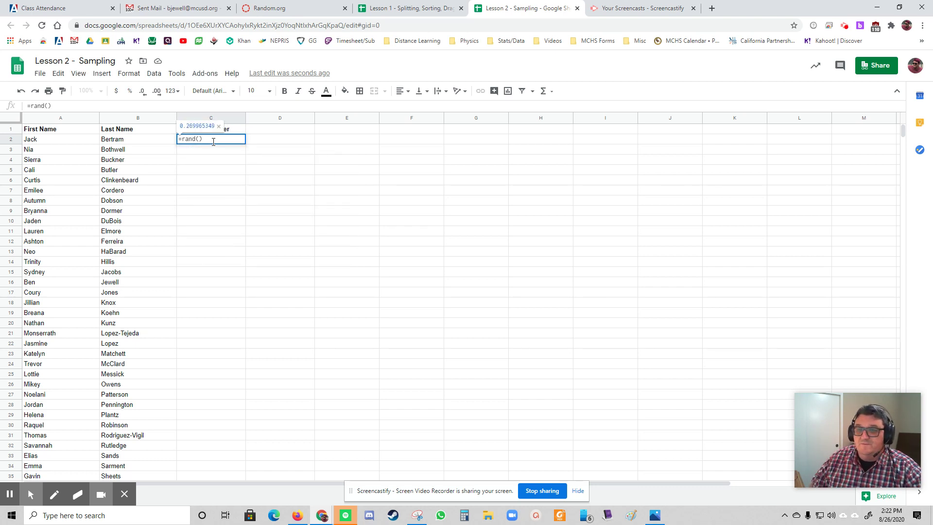
key("Return")
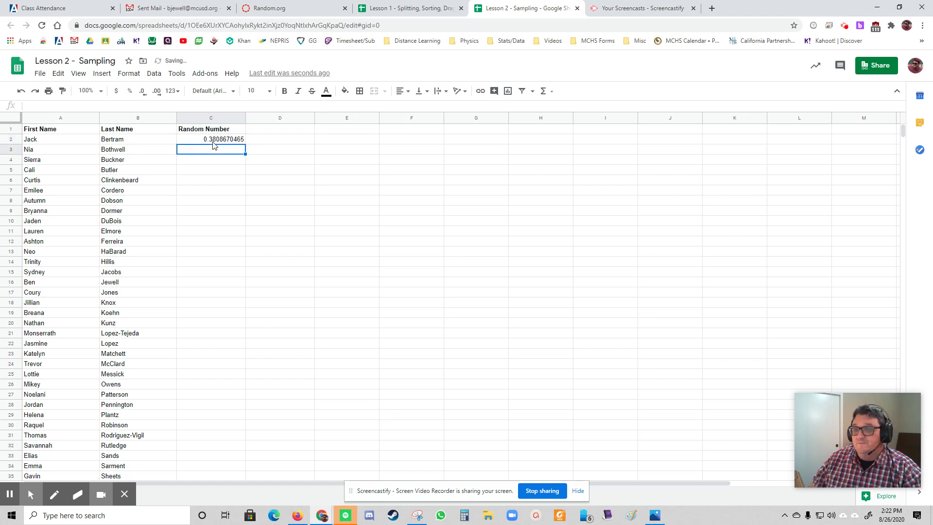
Try filling the C2 formula down to row 7 and across to column F, and undo both fills.
left_click(213, 142)
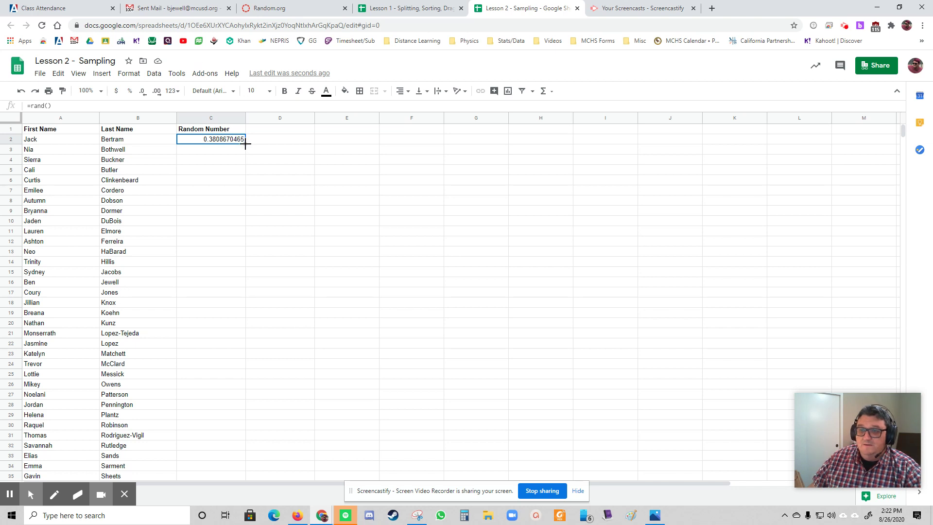
left_click_drag(246, 144, 241, 194)
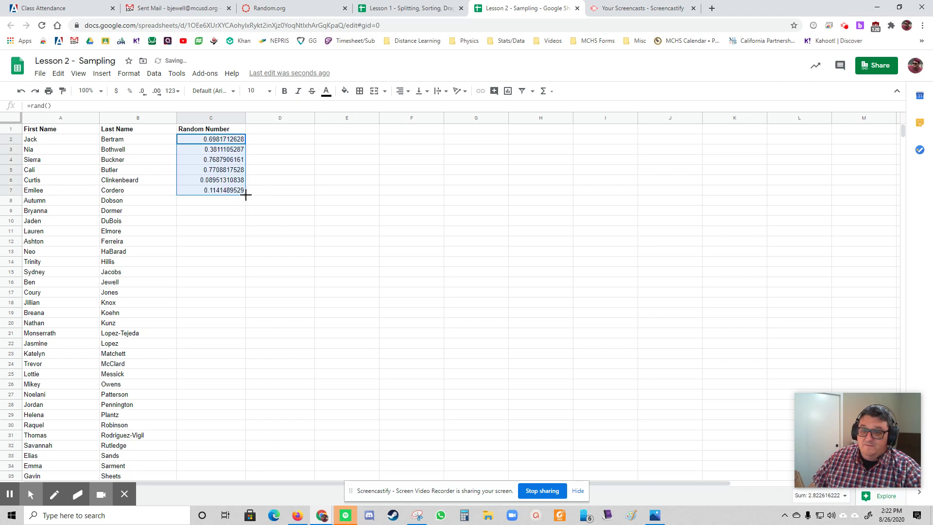
left_click_drag(245, 194, 398, 236)
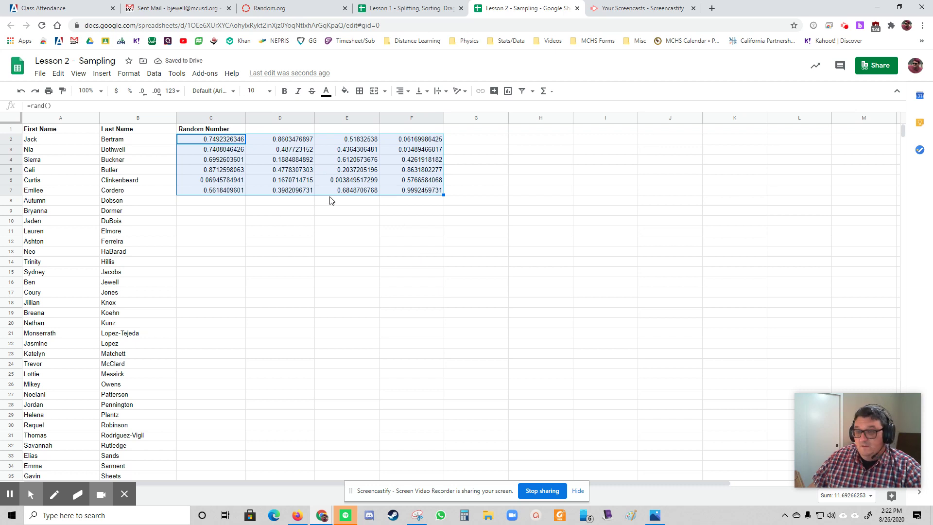
key("ctrl+z")
key("ctrl+z")
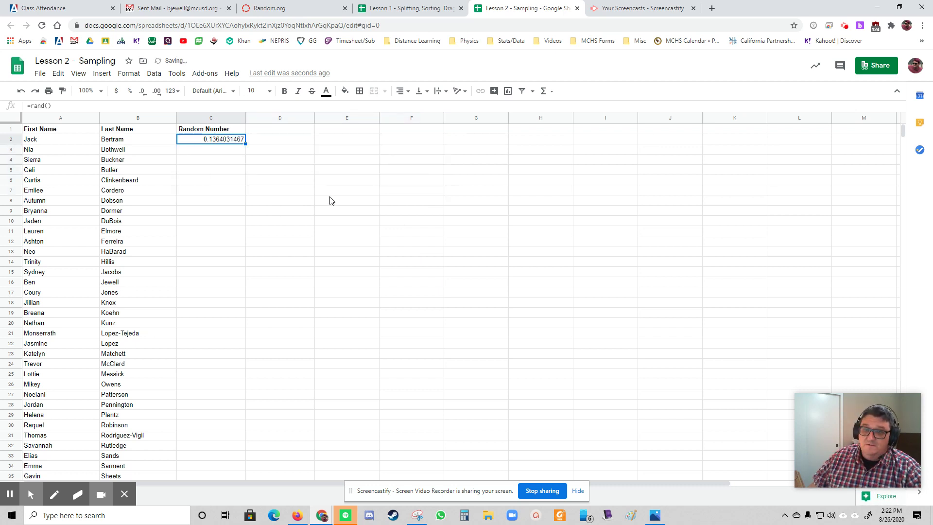
Autofill the random number formula from C2 down to C38 and check the end of the list.
double_click(245, 141)
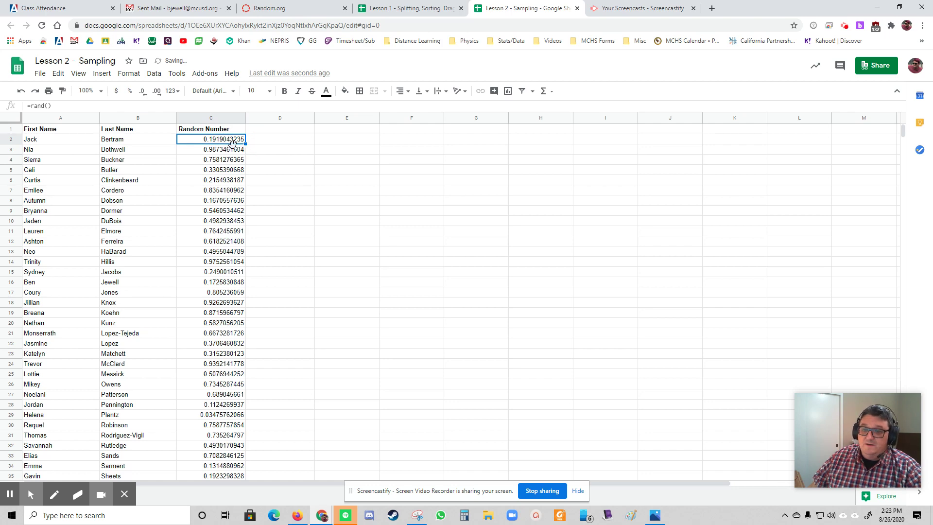
scroll(234, 339, "down", 4)
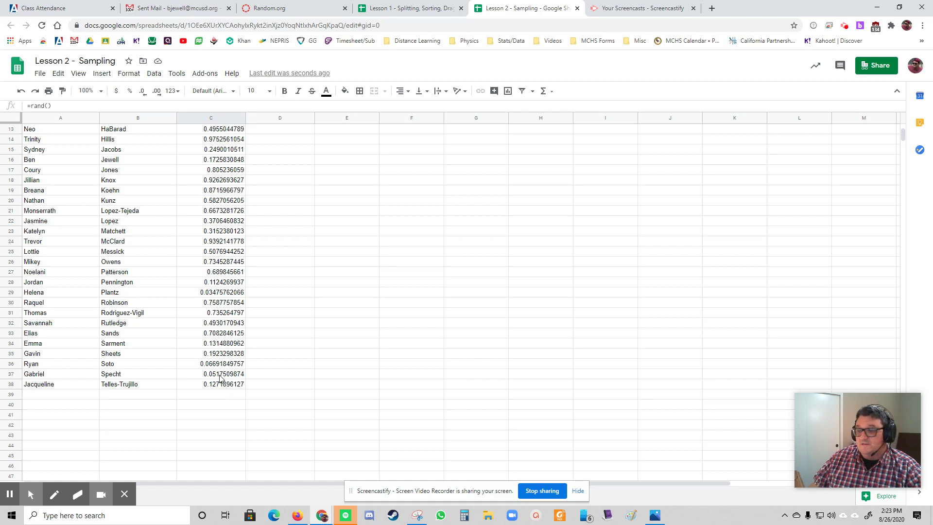
scroll(220, 378, "up", 4)
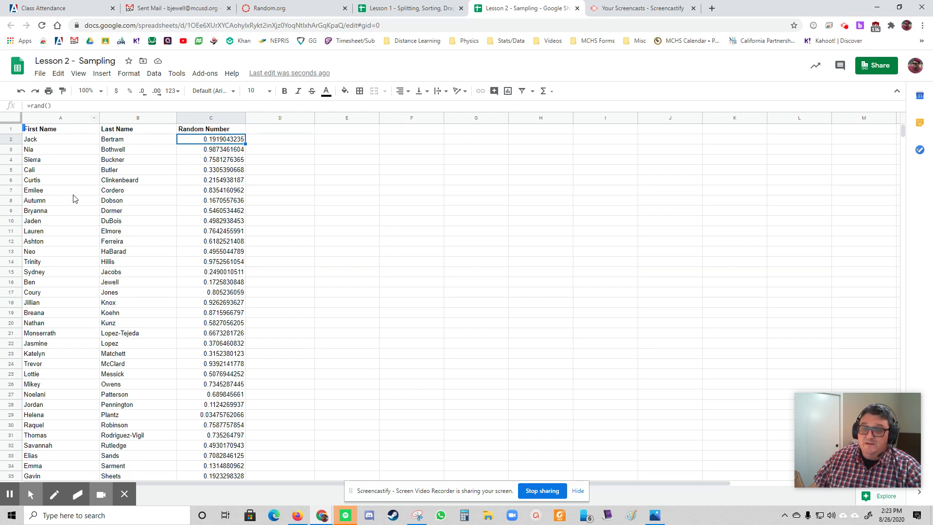
Sort the range A2:C38 by column C in A → Z order, without a header row.
left_click(75, 143)
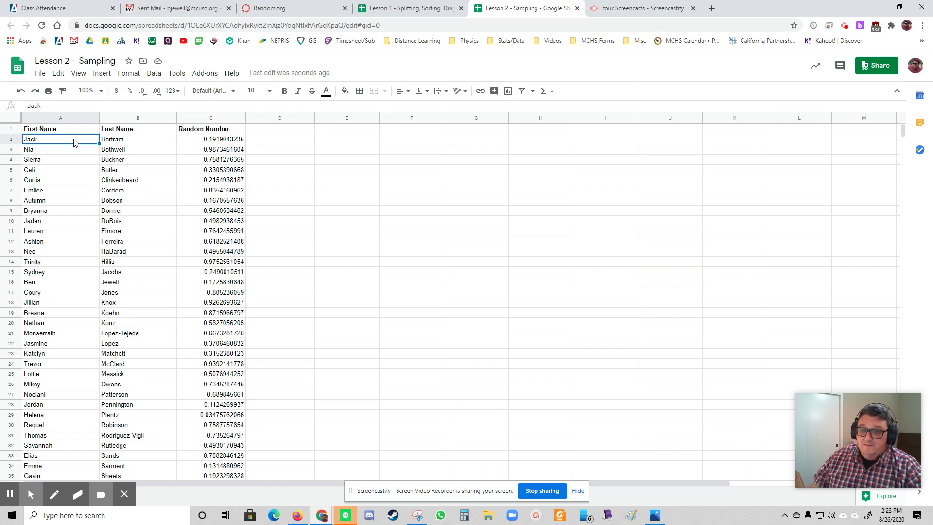
scroll(75, 143, "down", 6)
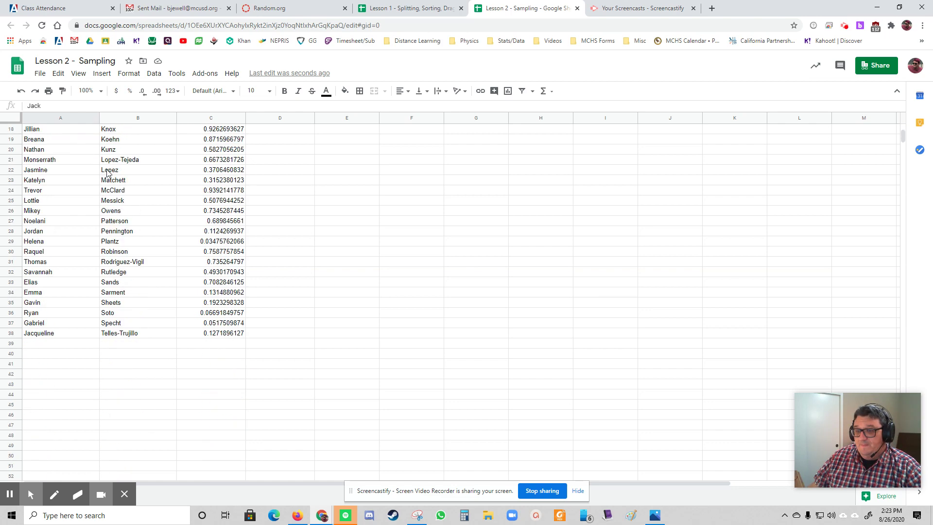
left_click(234, 339, "shift")
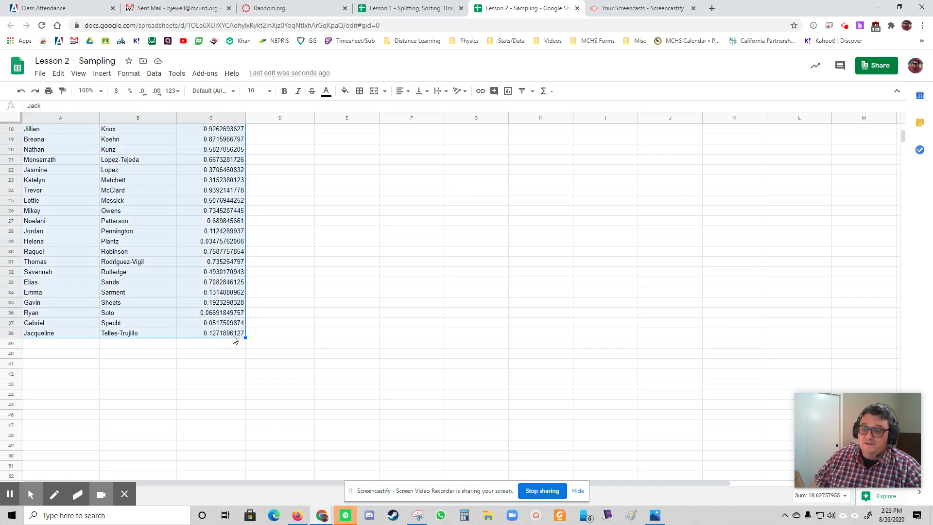
scroll(233, 339, "up", 6)
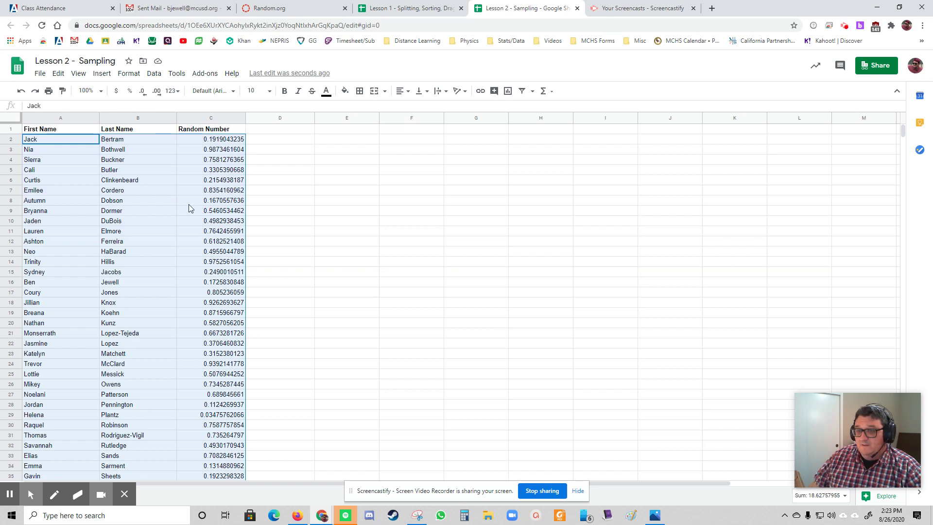
right_click(163, 192)
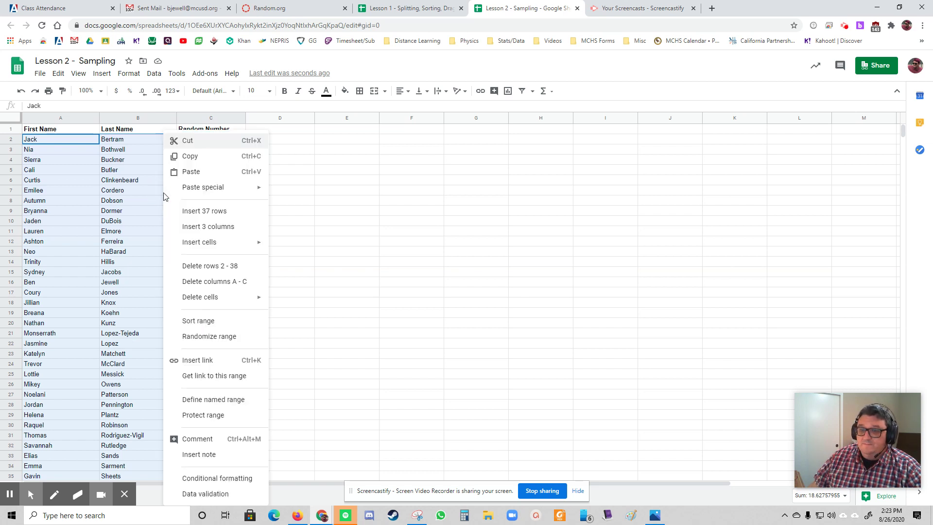
left_click(228, 323)
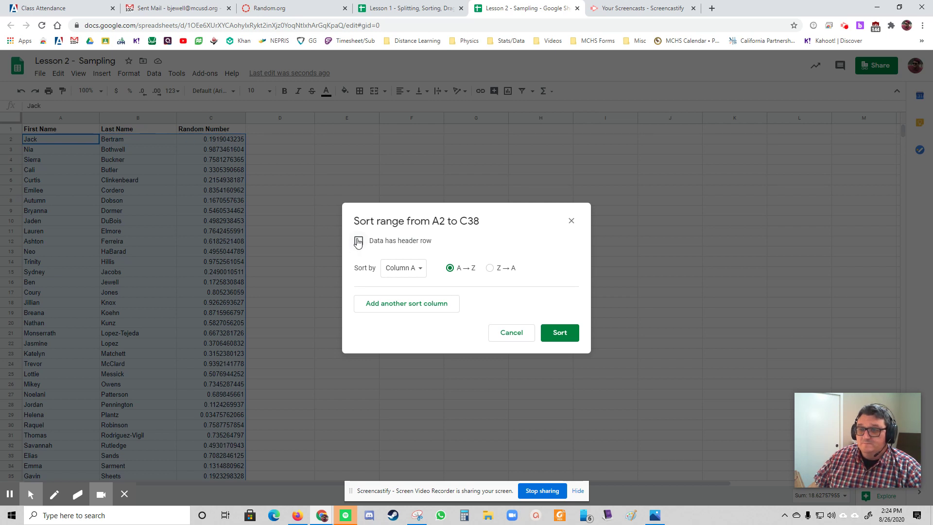
left_click(414, 269)
left_click(420, 299)
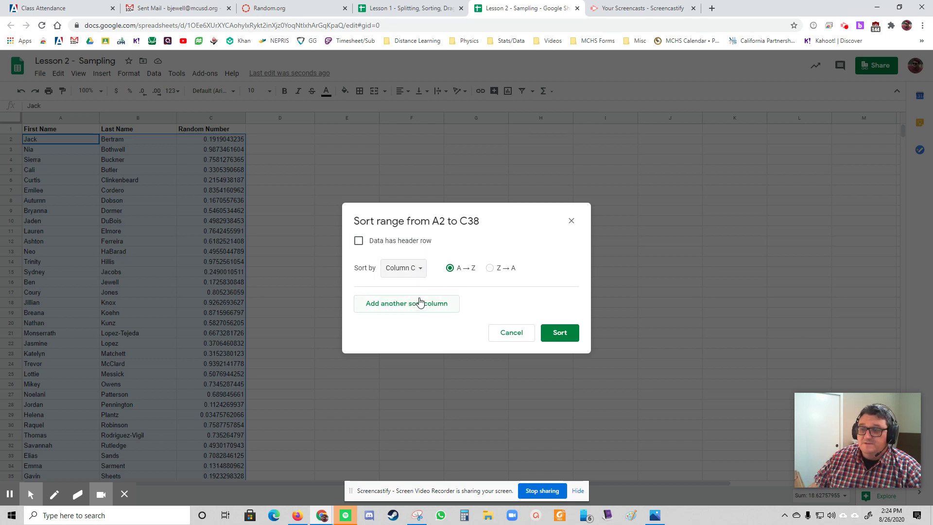
left_click(558, 338)
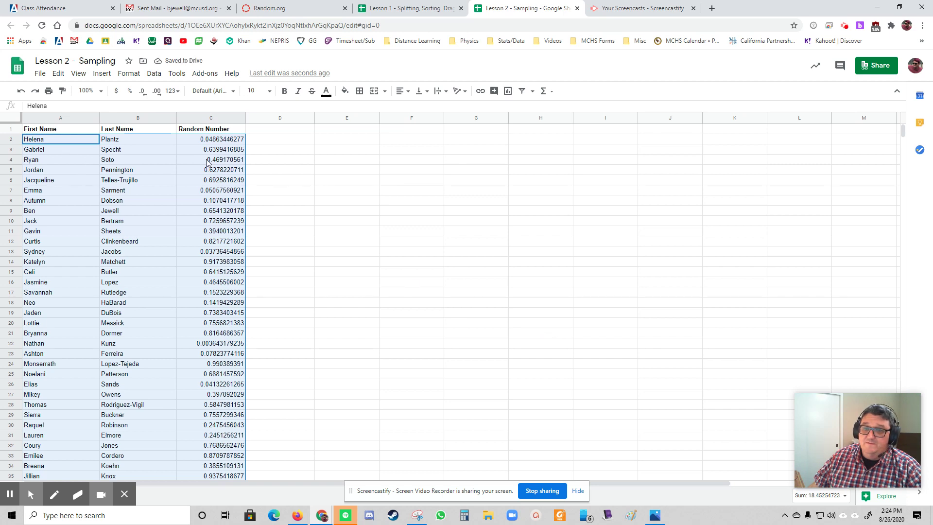
Highlight the first five sorted students in A2:B6 as the random sample, and undo the sort.
left_click(353, 179)
left_click_drag(48, 142, 171, 184)
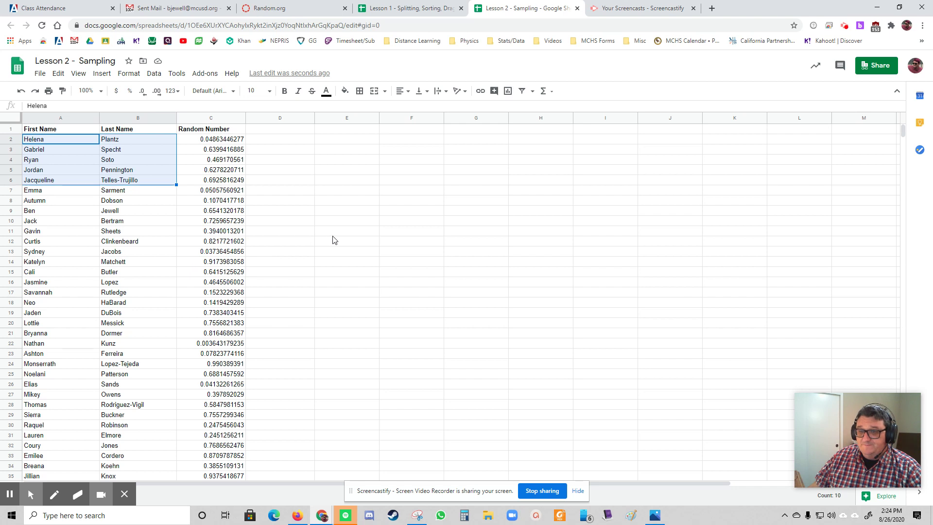
left_click(317, 234)
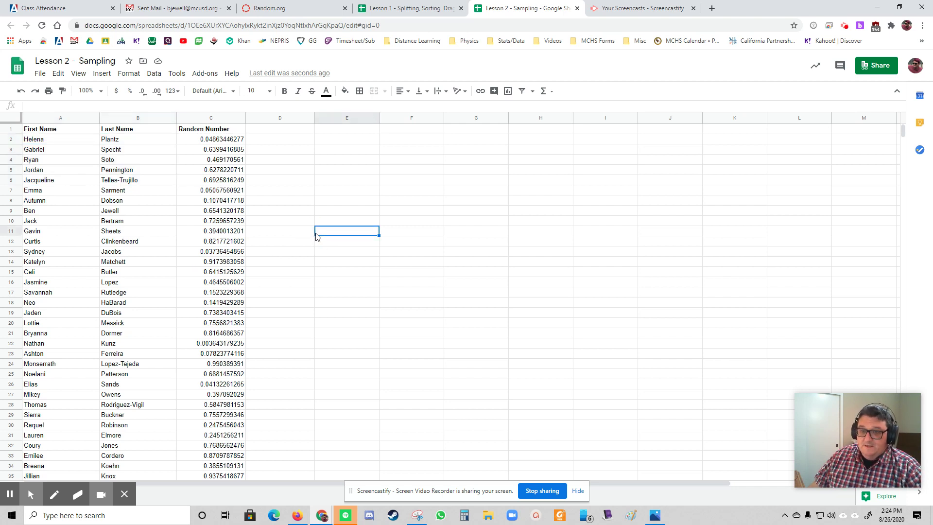
key("ctrl+z")
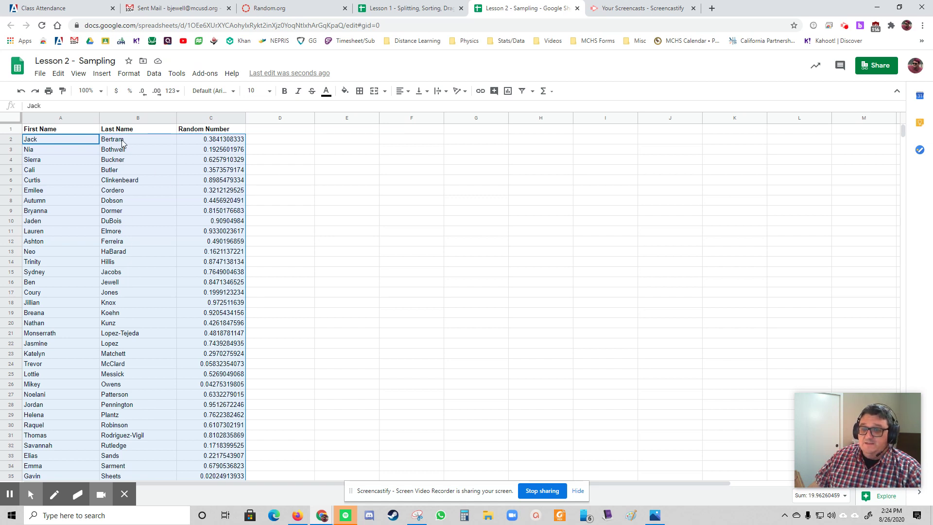
left_click(285, 149)
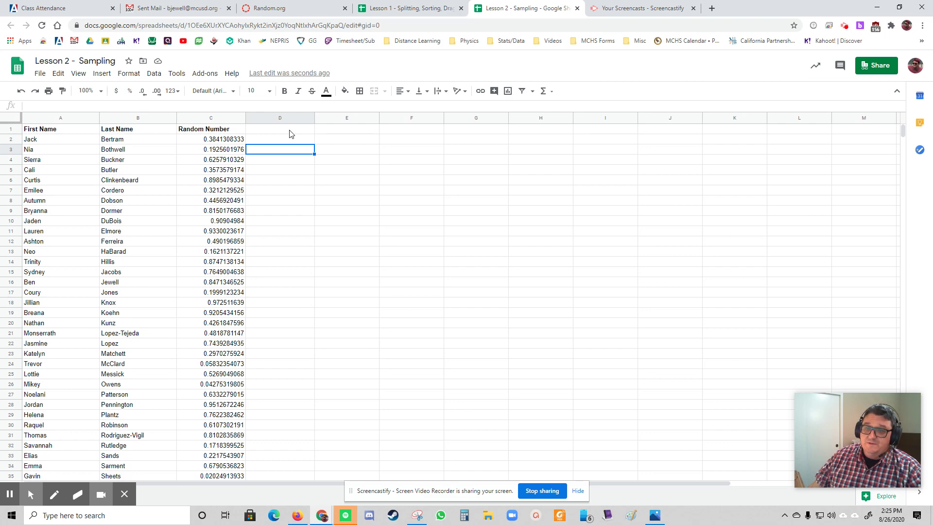
Check which row the roster ends on and add the header Group in D1.
left_click(290, 131)
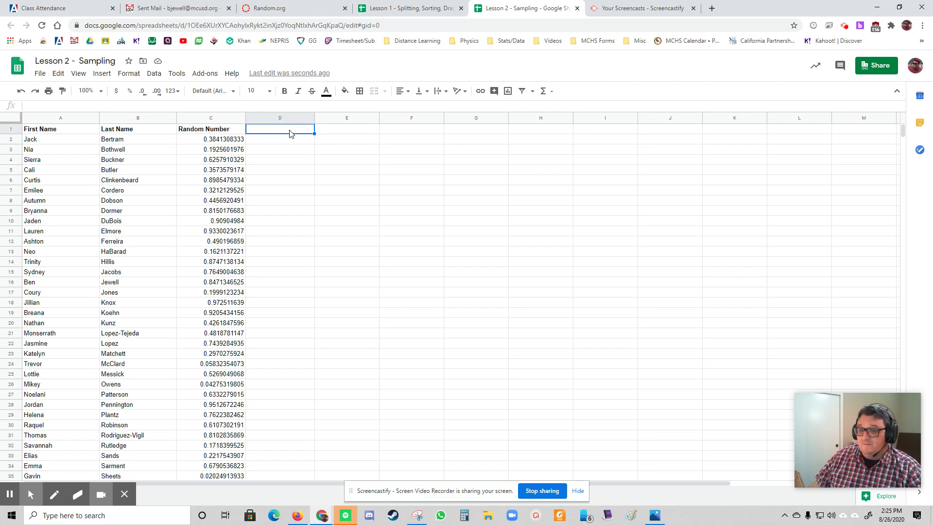
scroll(304, 348, "down", 2)
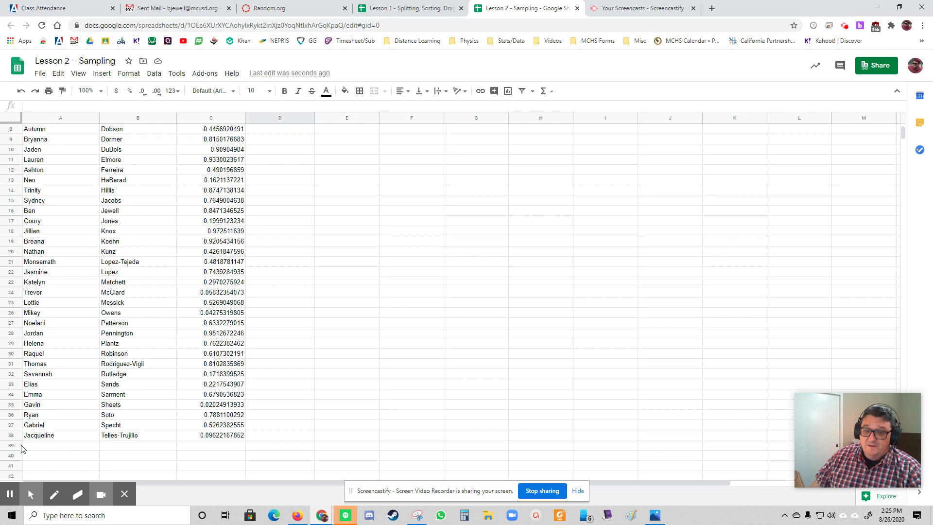
scroll(99, 381, "up", 2)
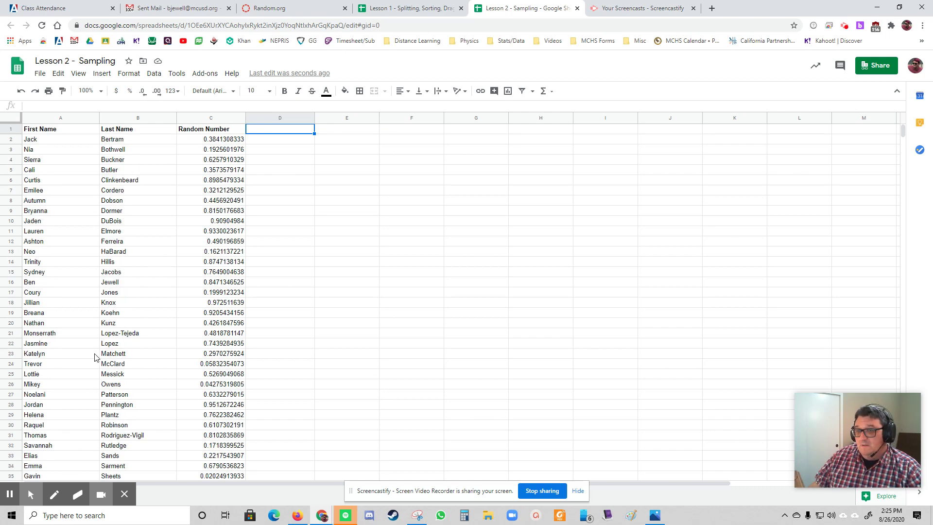
scroll(103, 316, "down", 2)
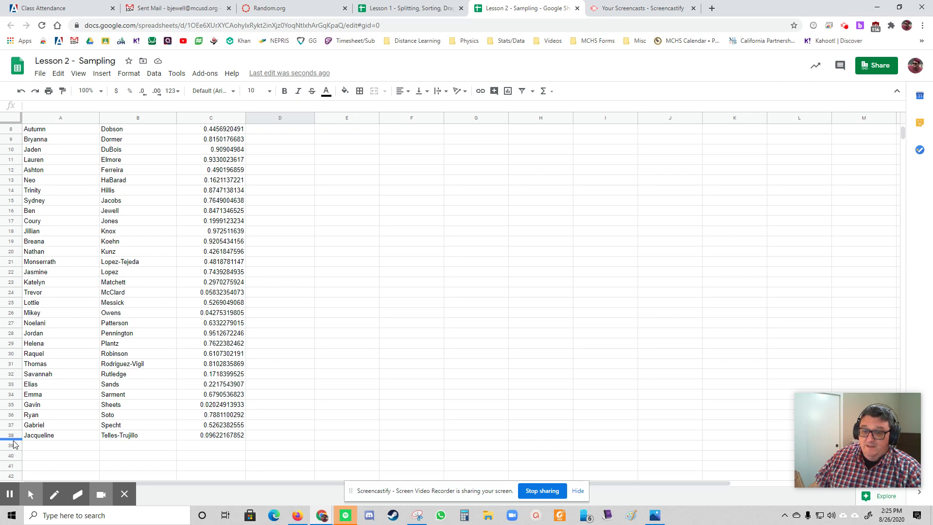
left_click(10, 435)
scroll(45, 416, "up", 2)
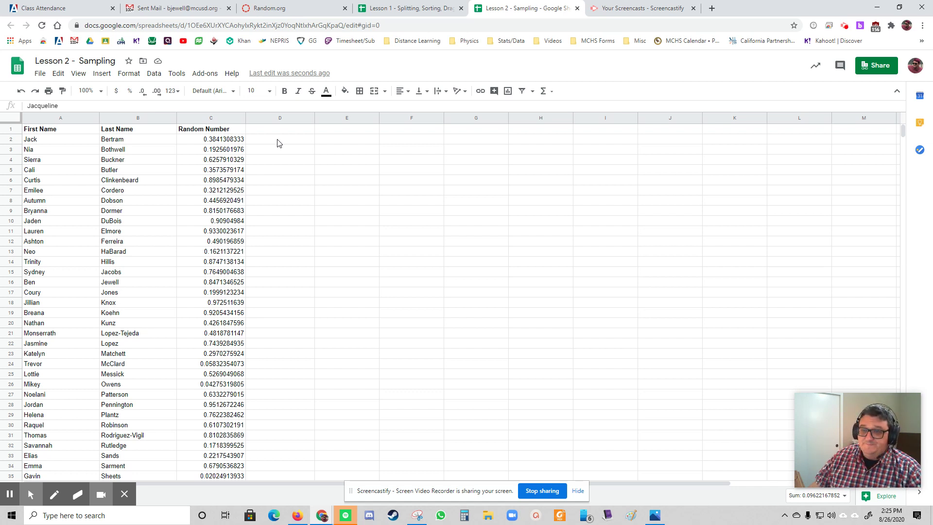
left_click(289, 130)
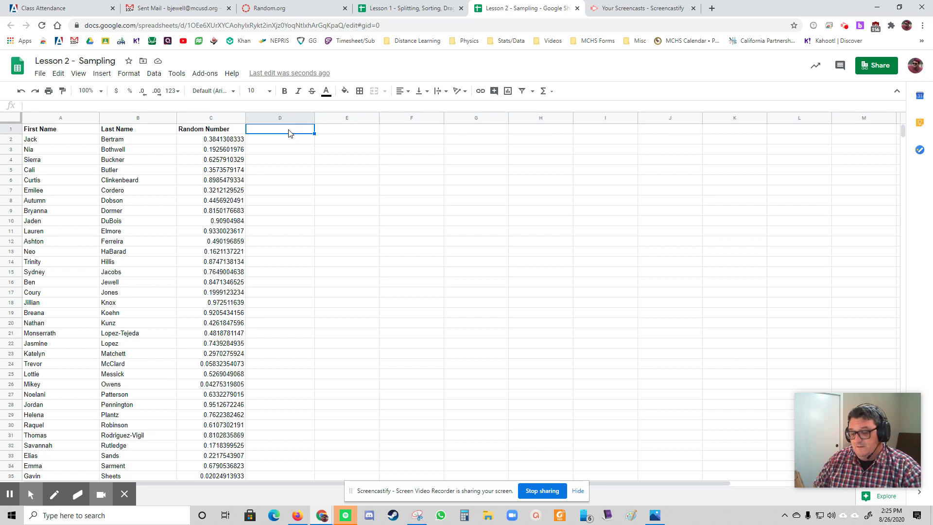
type("Group")
key("Return")
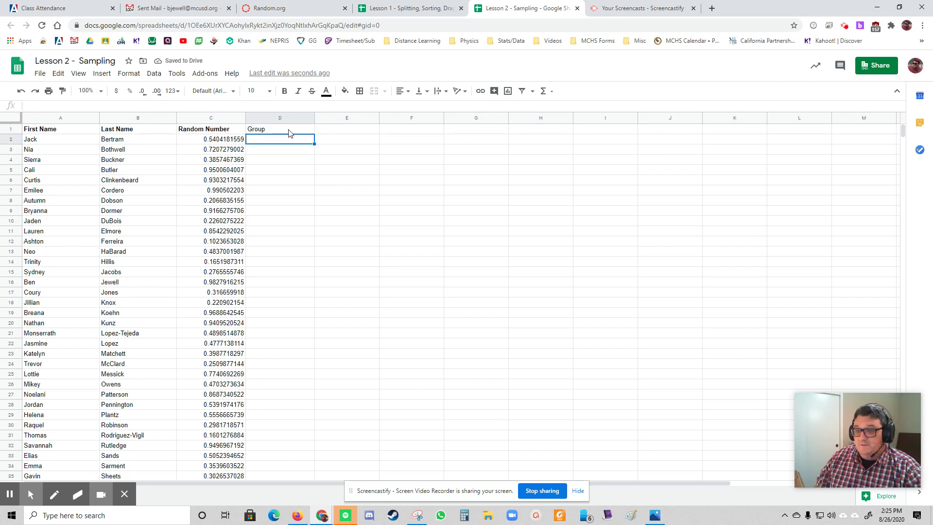
Assign the first six students to group 1 by entering 1 in each cell of D2:D7.
type("1 1 ")
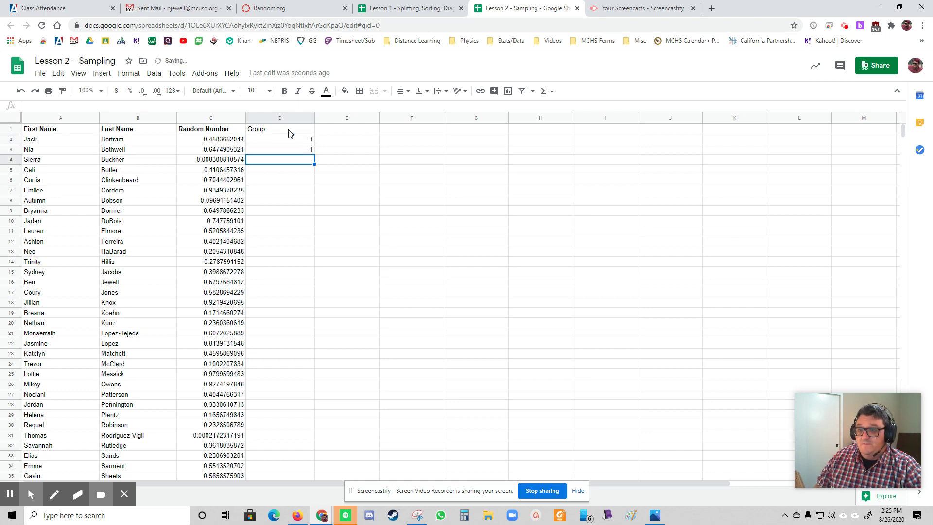
type("1 1 1 1 1")
key("Return")
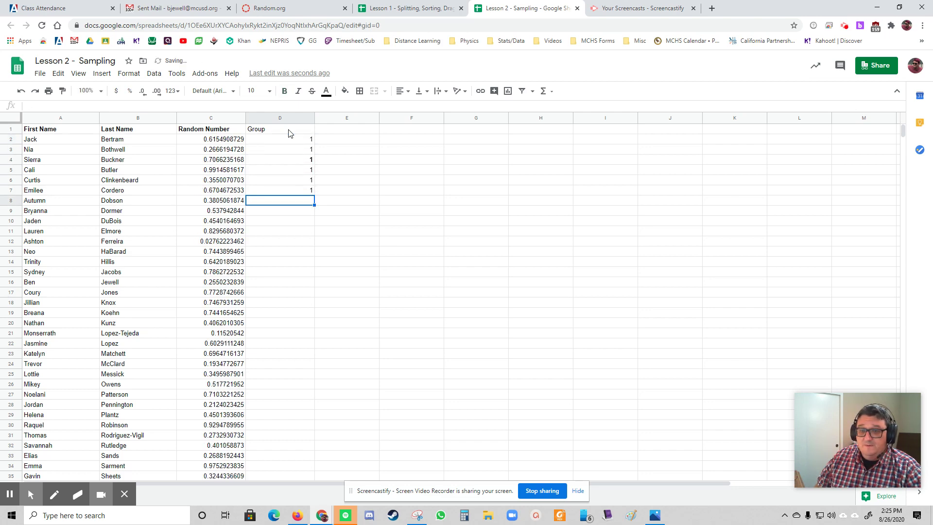
Enter group number 2 in each cell of D8:D14 and count back through the entries.
type("2")
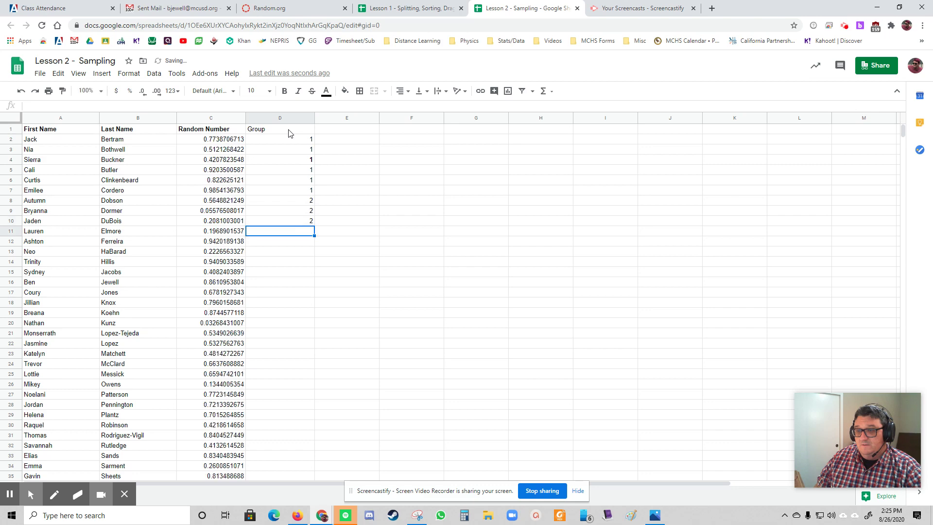
type(" 2 2 2 2 2 2")
key("Up")
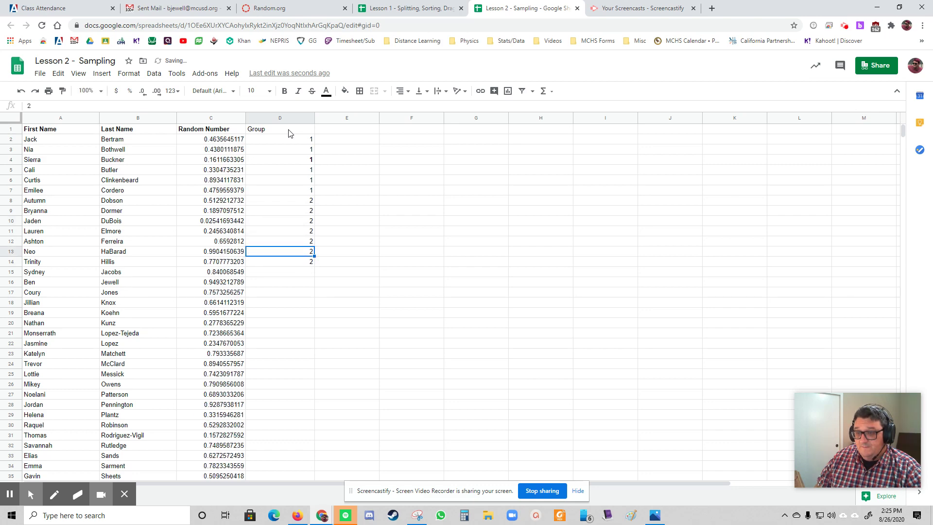
key("Up")
key("Up")
key("Up")
key("Up")
key("Down")
key("Down")
key("Down")
key("Down")
key("Down")
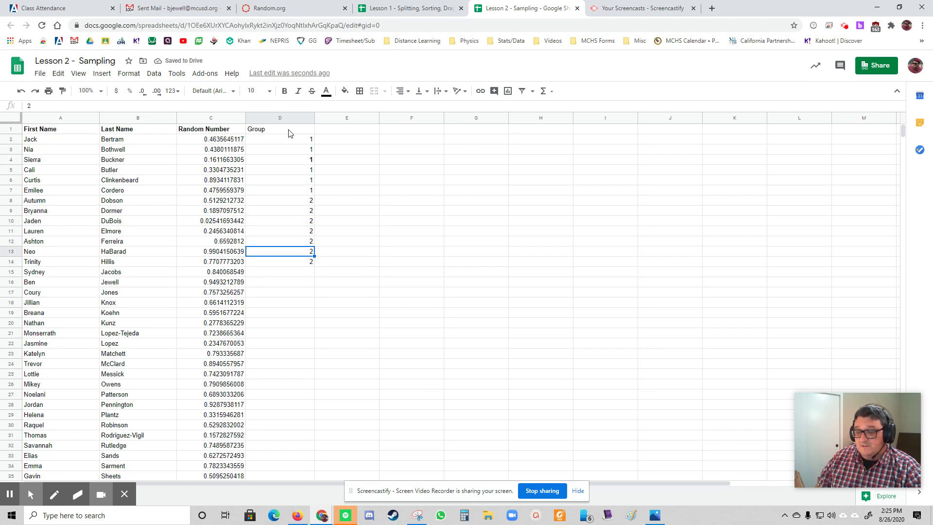
Assign six students to group 3 by entering 3 in each cell of D14:D19.
type("3")
key("Return")
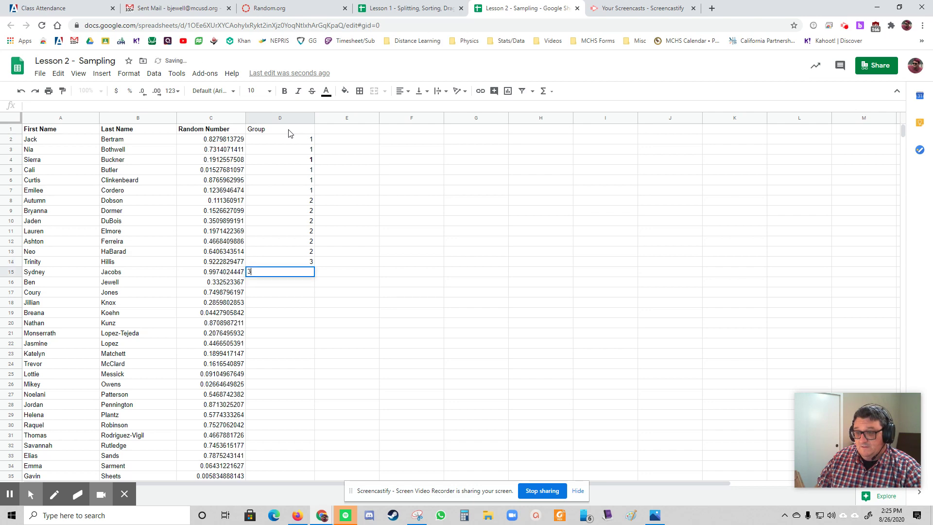
type("3")
key("Return")
type("3")
key("Return")
type("3")
key("Return")
type("3")
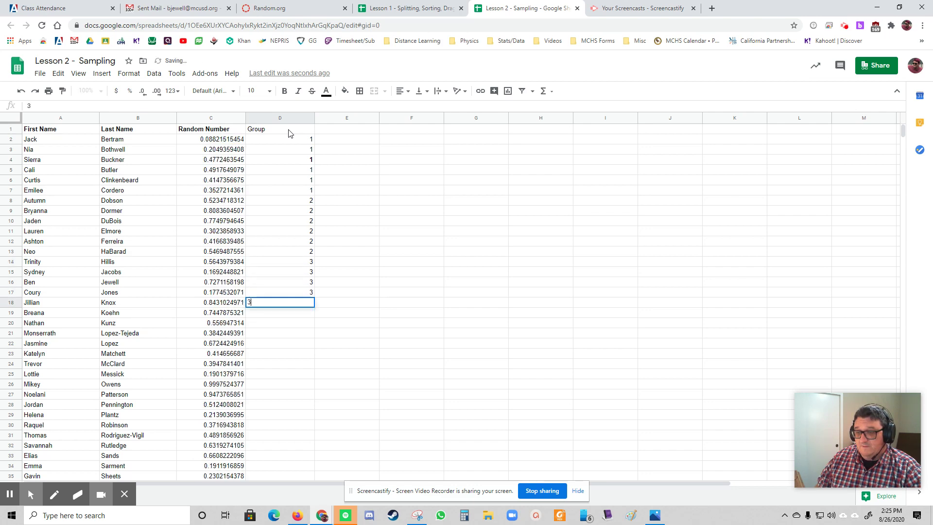
key("Return")
type("3")
key("Return")
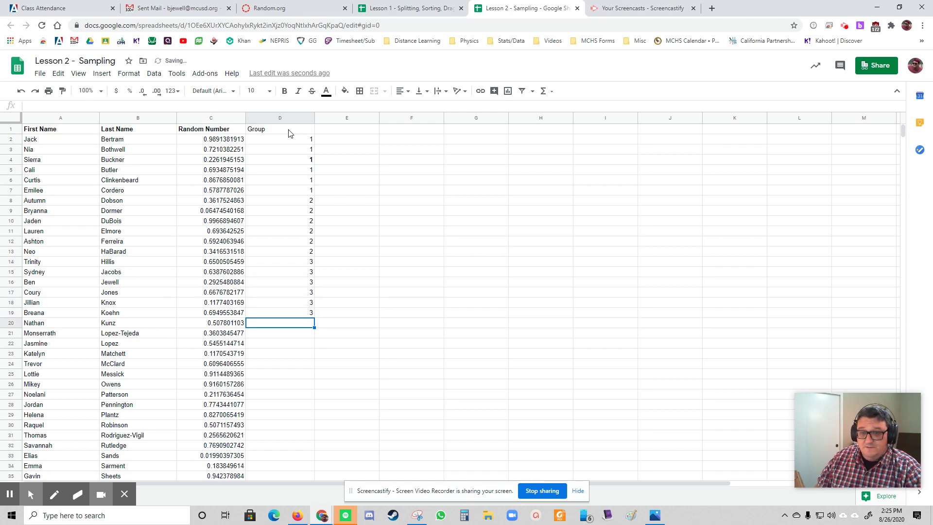
Assign six students to group 4 by entering 4 in D20:D25, counting the entries before filling the last one.
type("4")
key("Return")
type("4")
key("Return")
type("4")
key("Return")
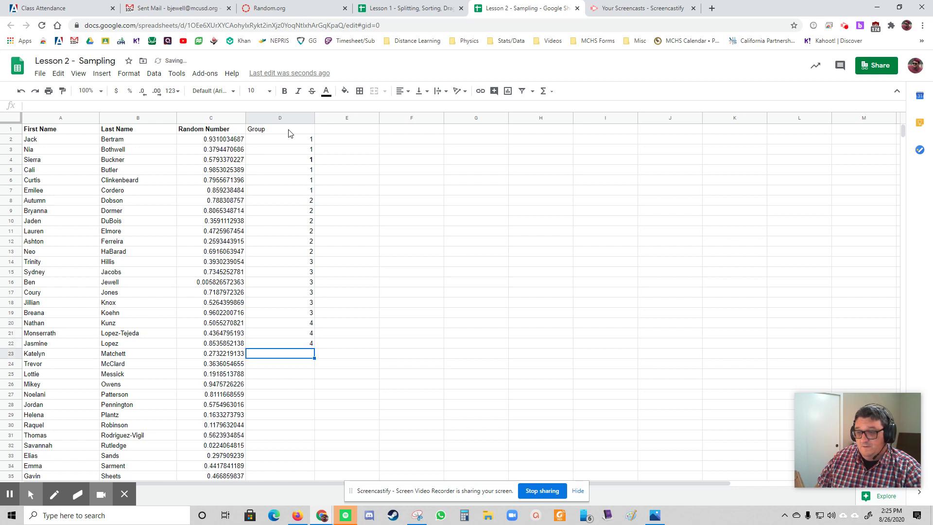
type("4")
key("Return")
type("4")
key("Return")
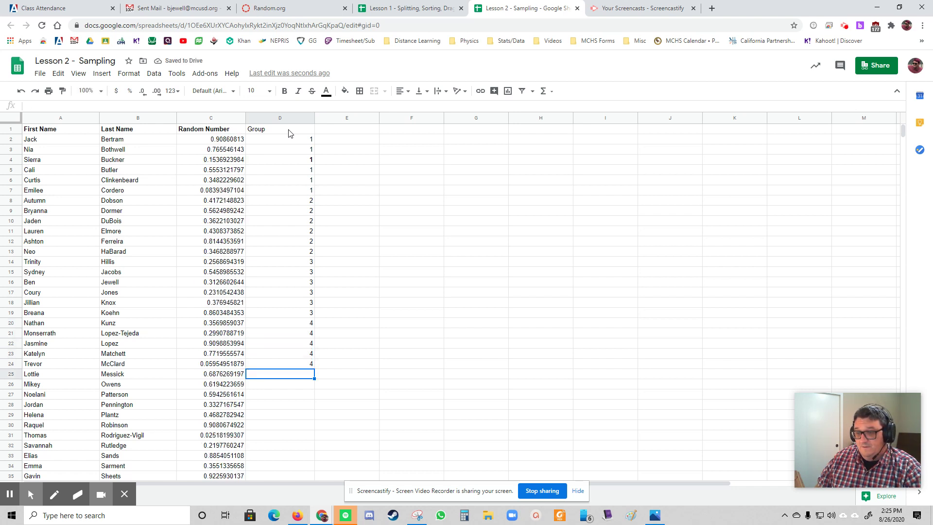
key("Up")
key("Up")
key("Up")
key("Up")
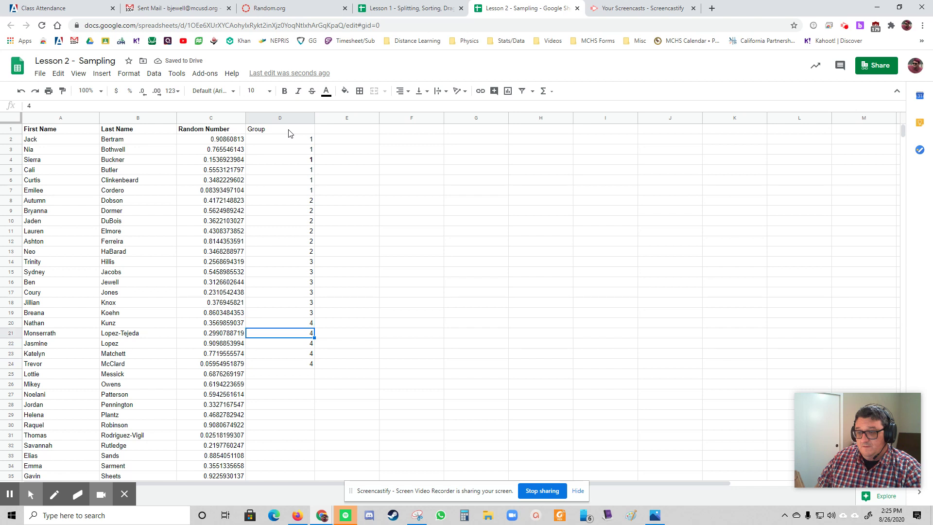
key("Down")
key("Down")
key("Down")
key("Down")
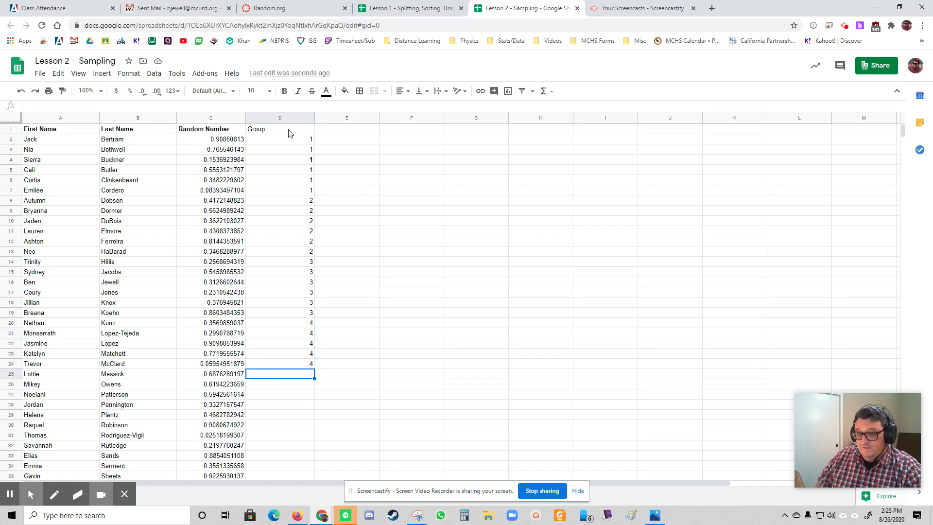
type("4")
key("Return")
Assign six students to group 5 by entering 5 in each cell of D26:D31.
type("5")
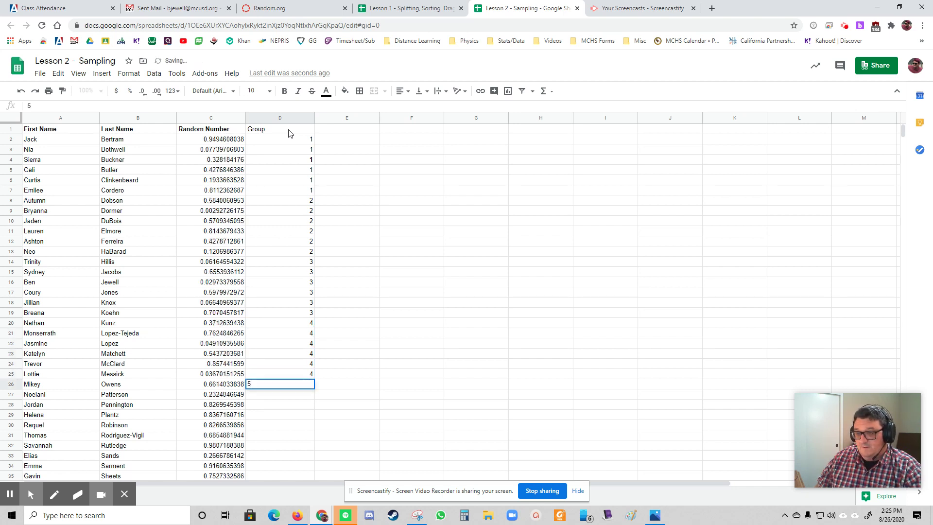
key("Return")
type("5")
key("Return")
type("5")
key("Return")
type("5")
key("Return")
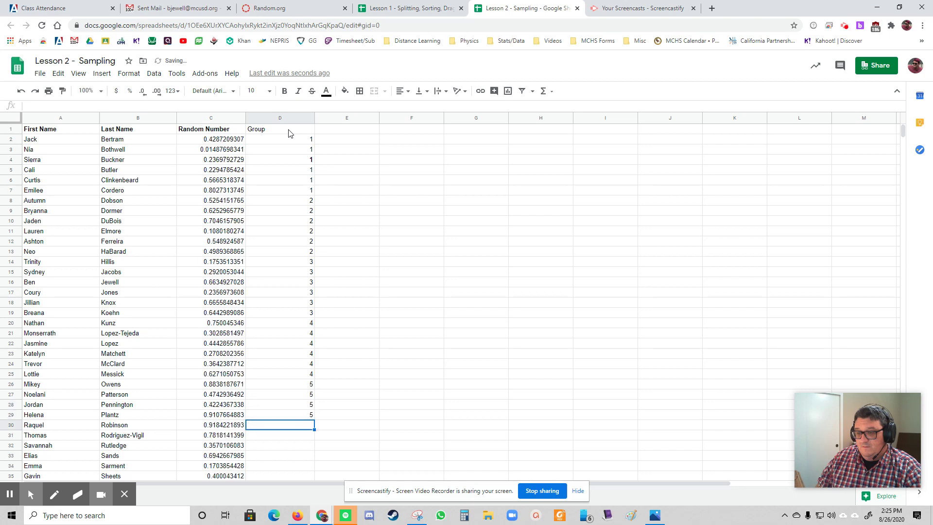
type("5")
key("Return")
type("5")
key("Return")
Assign the remaining seven students to group 6 by entering 6 in each cell of D32:D38.
key("Down")
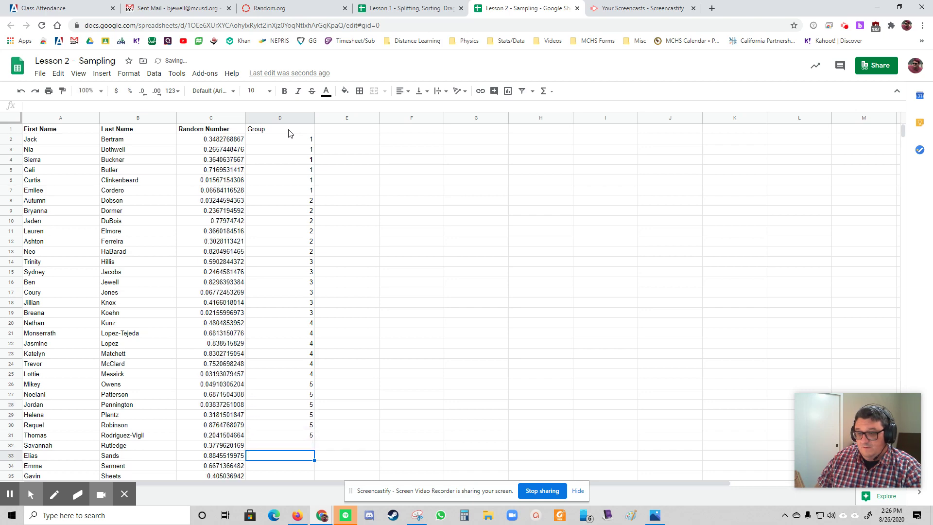
key("Up")
type("6")
key("Return")
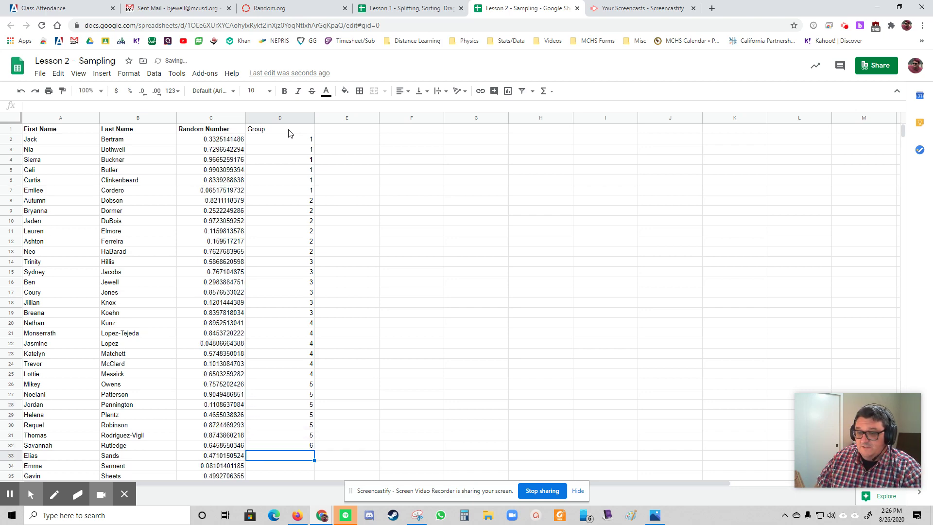
type("6")
key("Return")
type("6")
key("Return")
type("6")
key("Return")
type("6")
key("Return")
type("6")
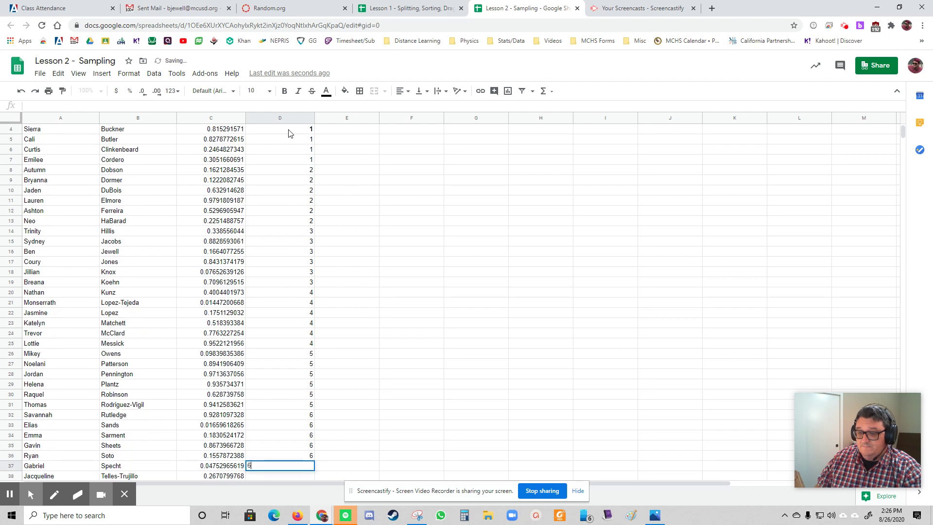
key("Return")
type("6")
key("Return")
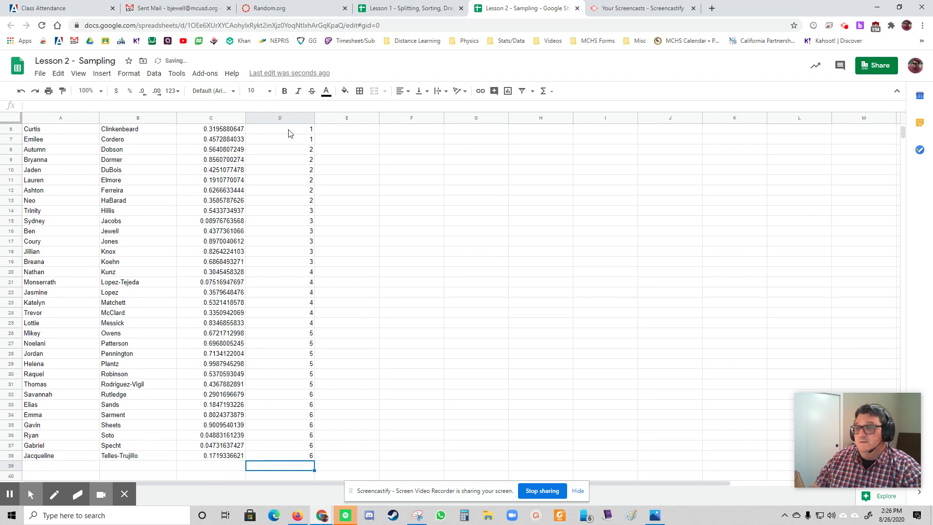
Make the Group header in D1 bold.
scroll(357, 184, "up", 2)
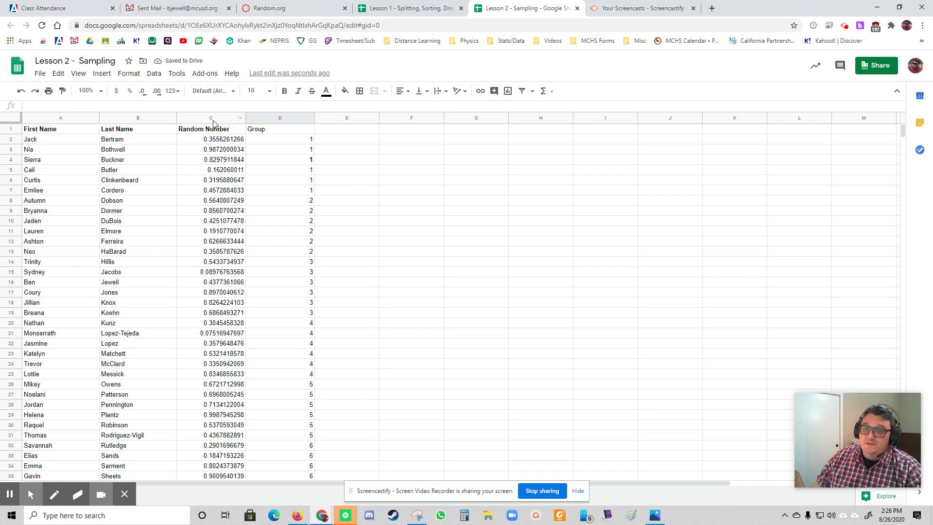
left_click(264, 130)
left_click(284, 91)
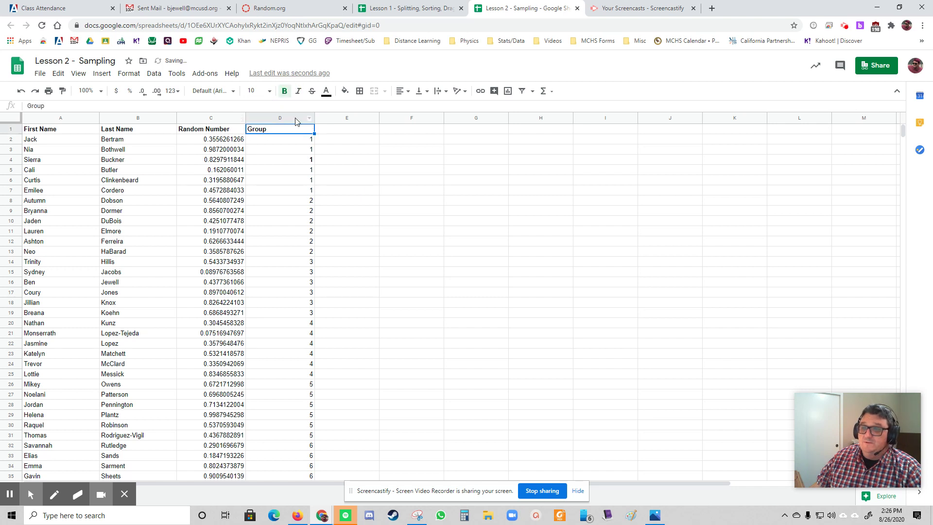
left_click(386, 183)
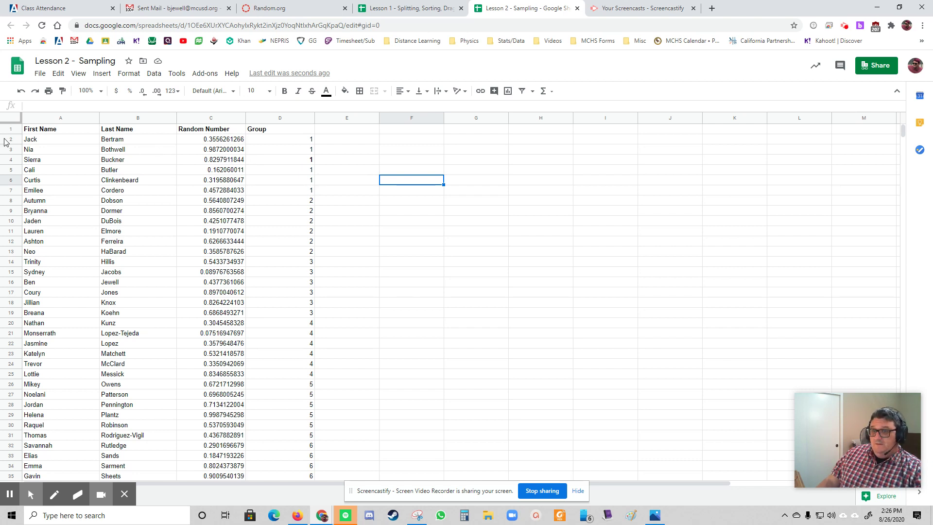
Sort the whole sheet by Random Number, A → Z, with a header row, and select the first five students in A2:C6.
left_click(14, 119)
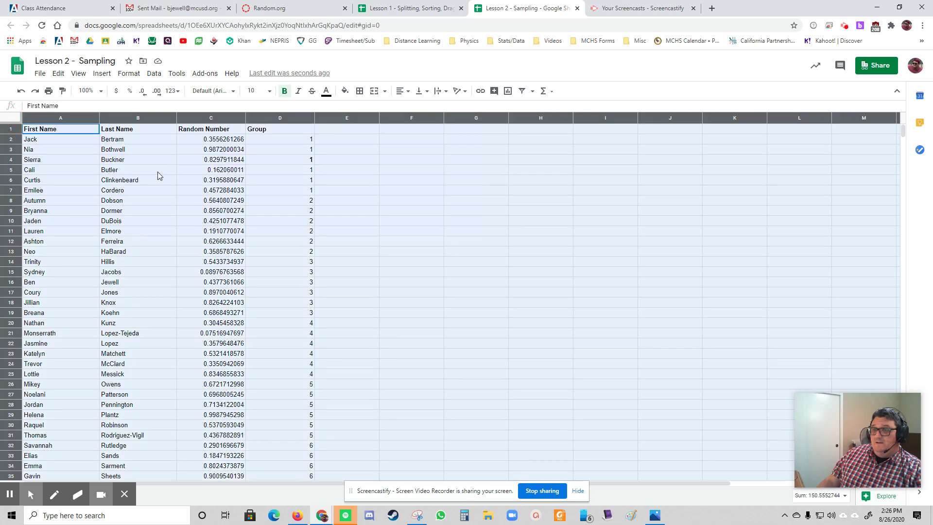
right_click(159, 175)
left_click(217, 273)
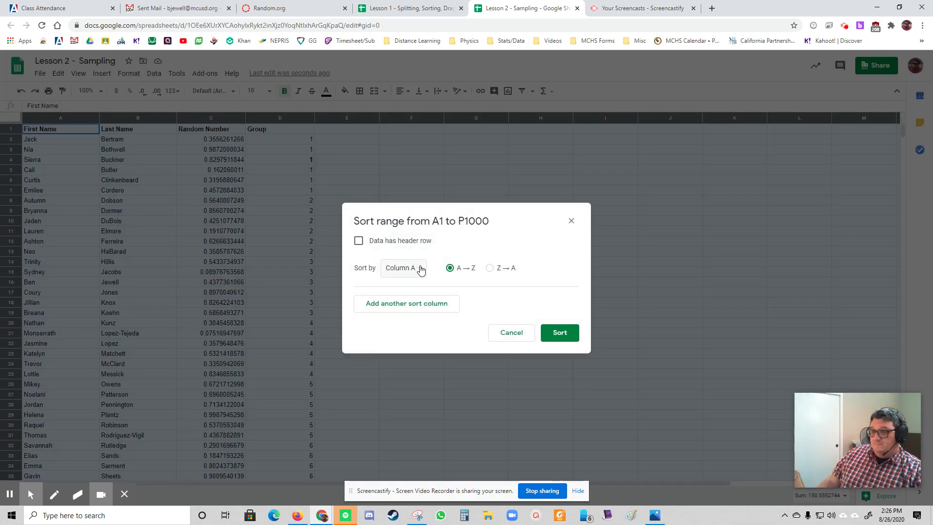
left_click(418, 269)
left_click(358, 240)
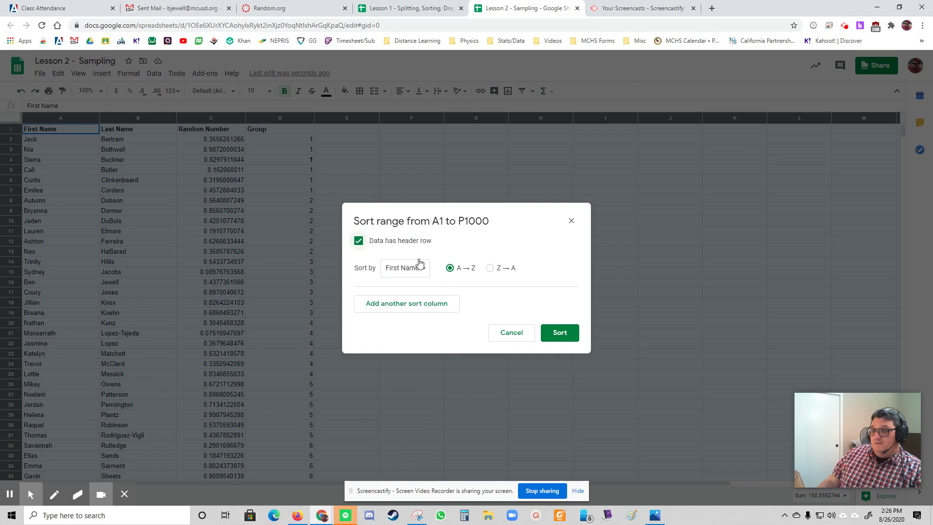
left_click(417, 267)
left_click(416, 299)
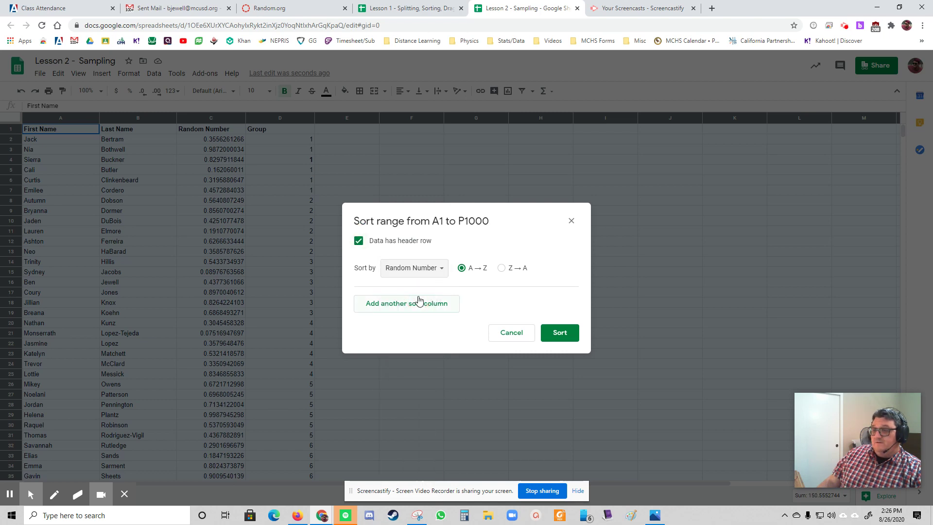
left_click(559, 335)
left_click(37, 142)
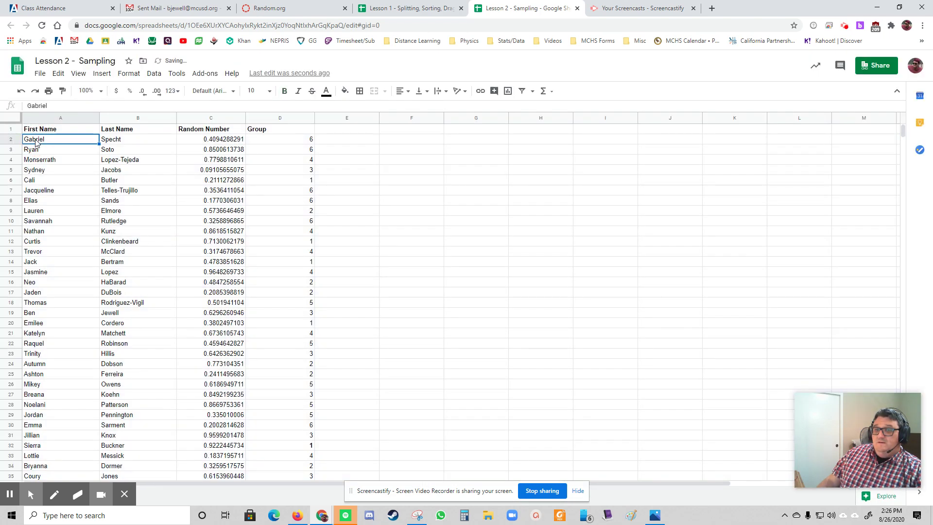
left_click_drag(36, 142, 219, 180)
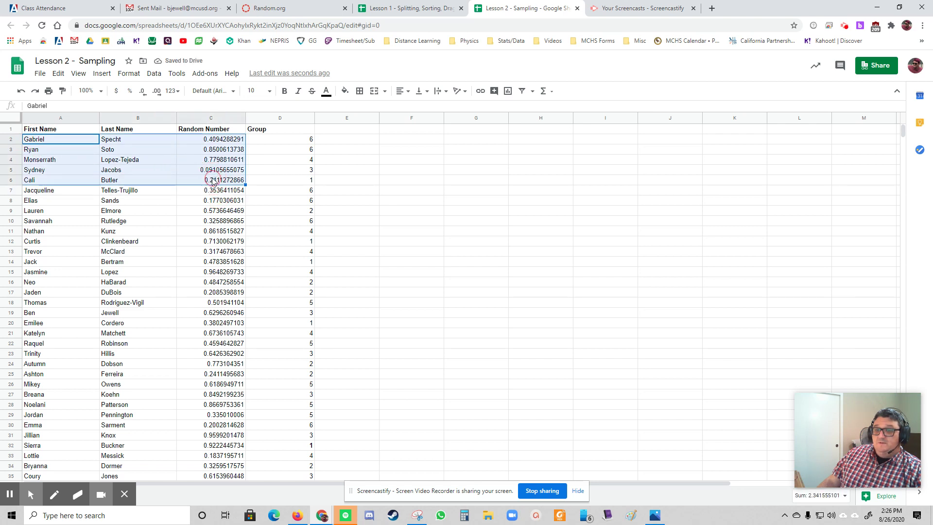
Enter the heading SIMPLE RANDOM SAMPLE in cell G1.
left_click(452, 129)
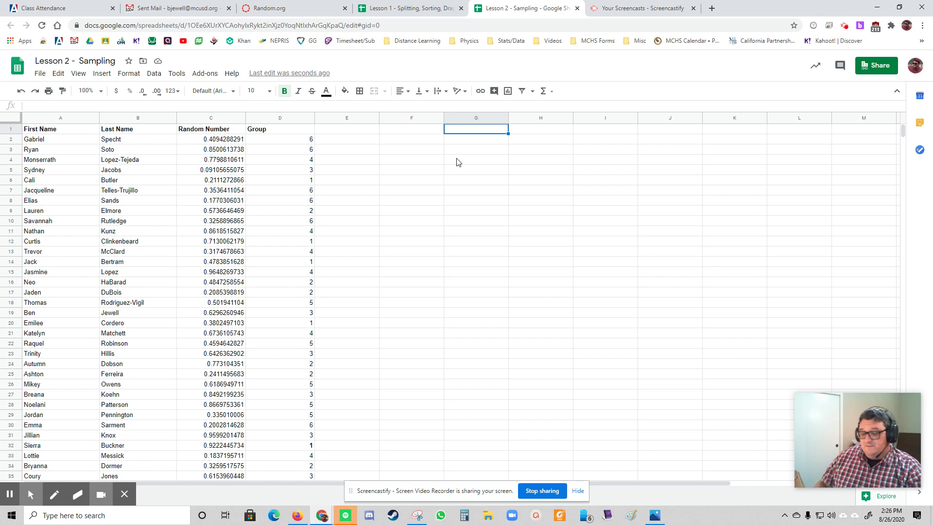
type("SAMPLE")
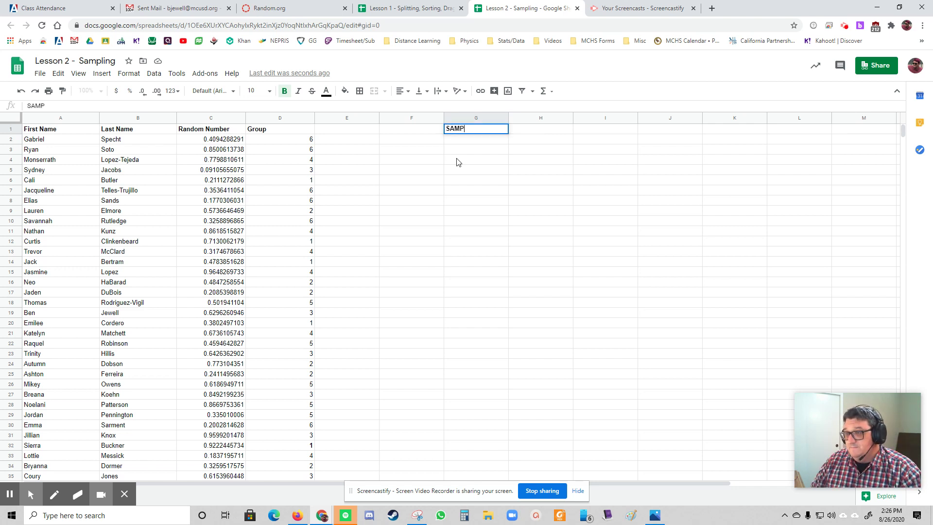
key("BackSpace")
key("BackSpace")
key("BackSpace")
key("BackSpace")
key("BackSpace")
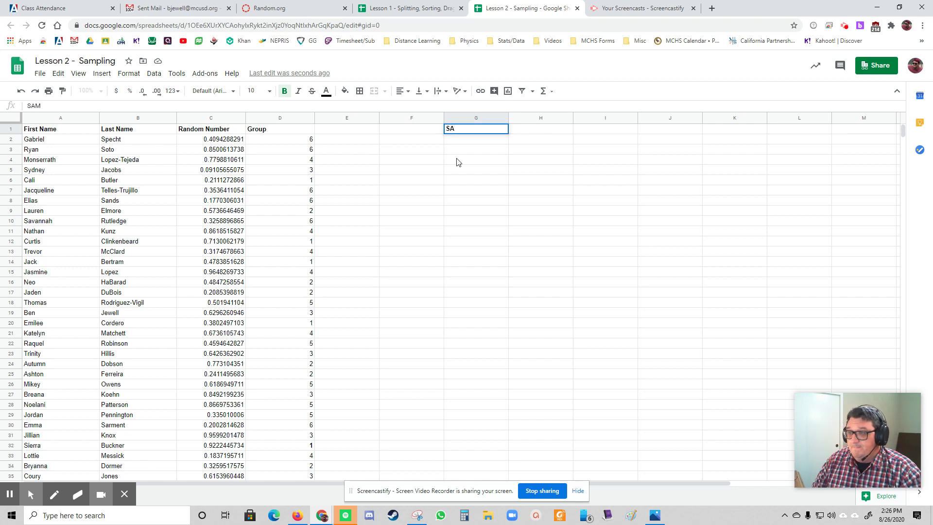
type("SIMPLE ")
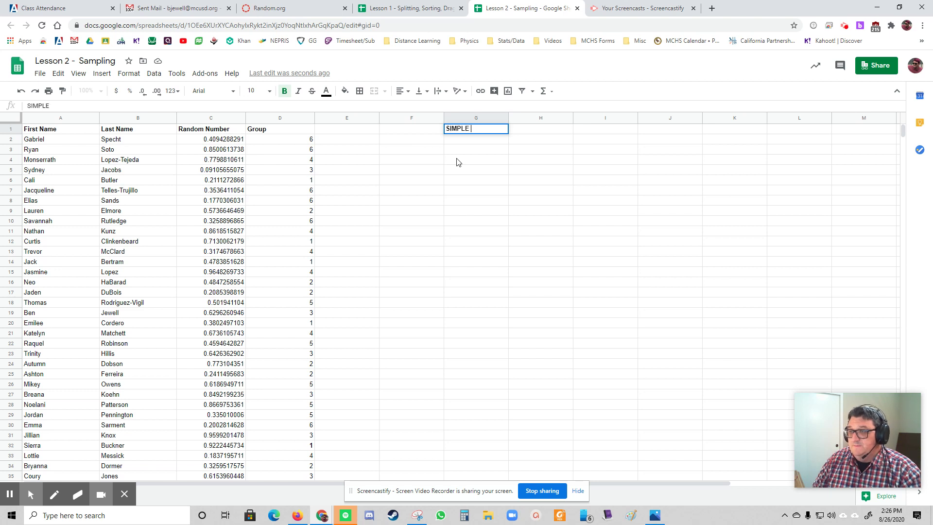
type("RANDOM SAMPLE")
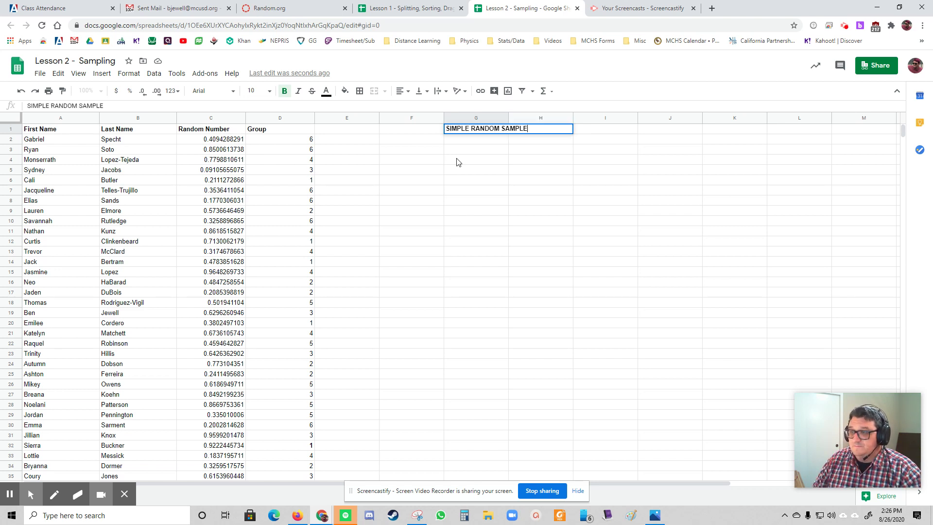
key("Return")
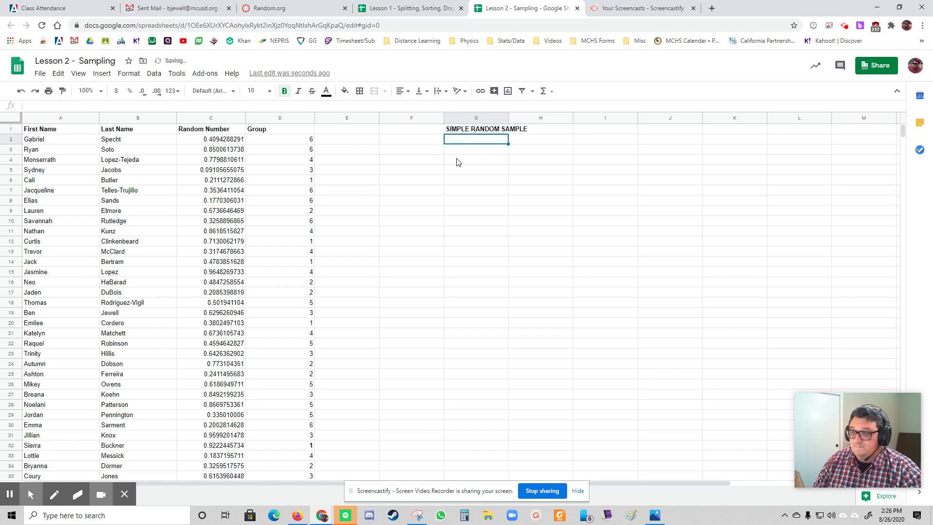
Append (n=5) to the SIMPLE RANDOM SAMPLE heading in G1.
key("Left")
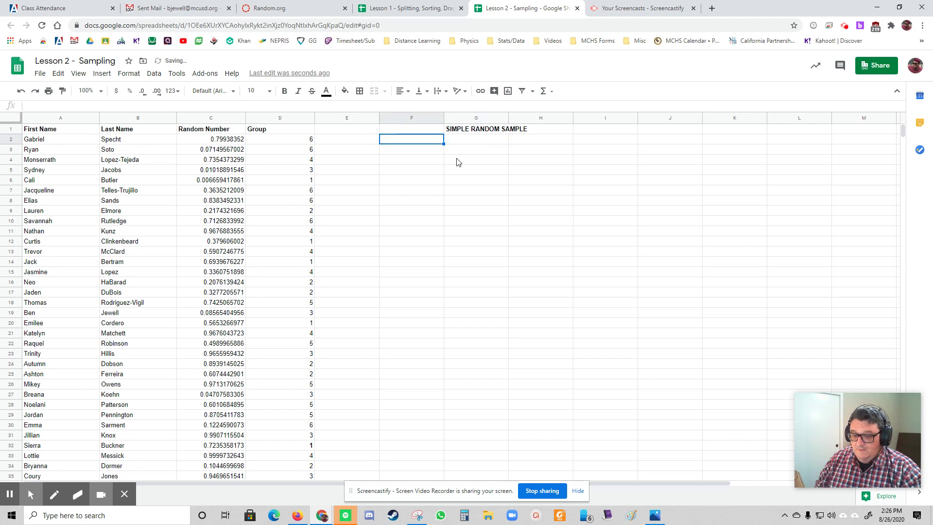
key("Up")
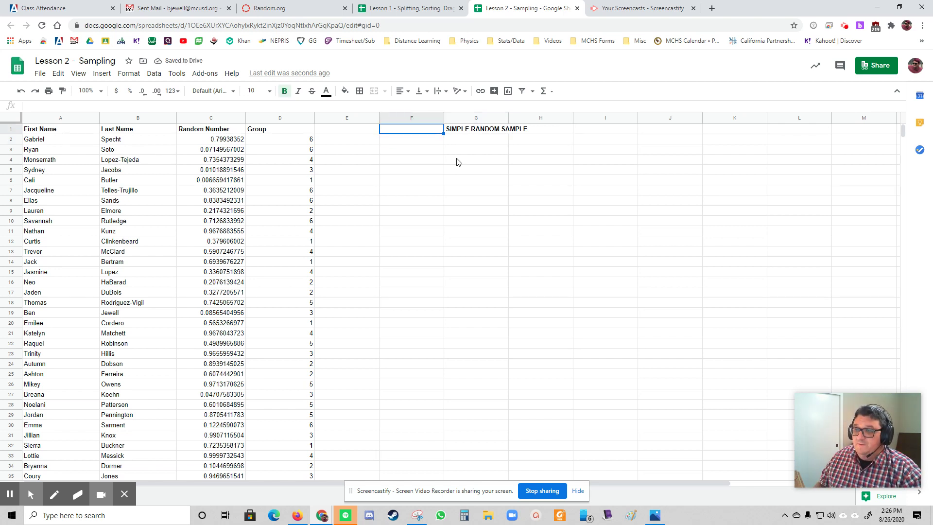
key("Right")
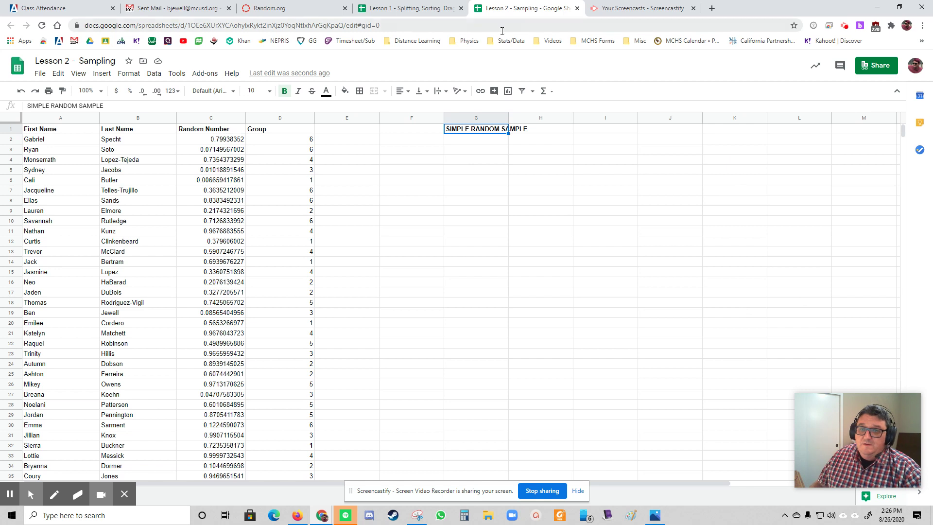
left_click(182, 105)
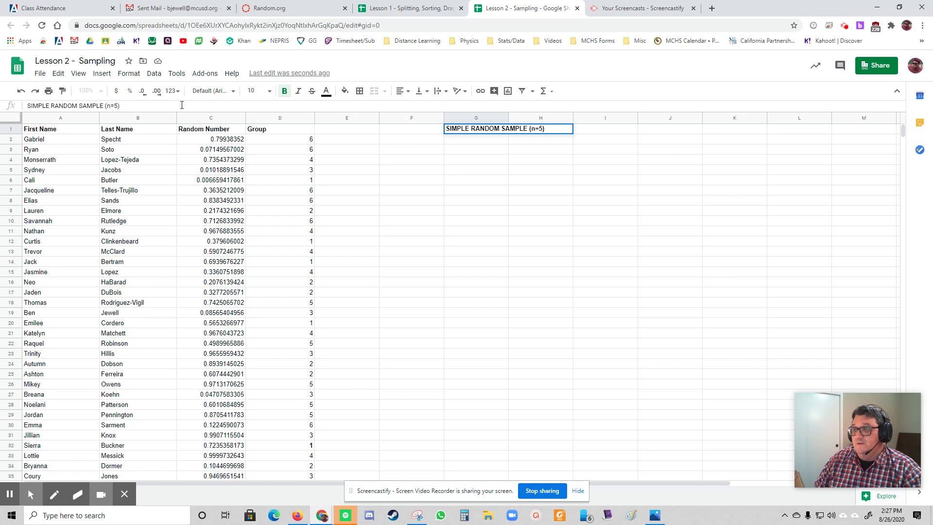
key("Return")
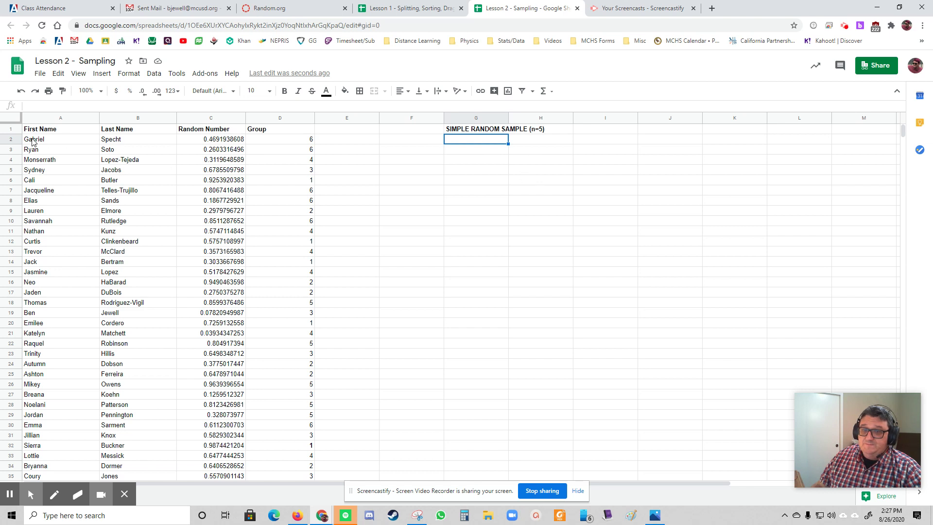
Copy the first five students' first and last names from A2:B6 to the cells starting at G2.
left_click_drag(64, 142, 139, 188)
key("ctrl+c")
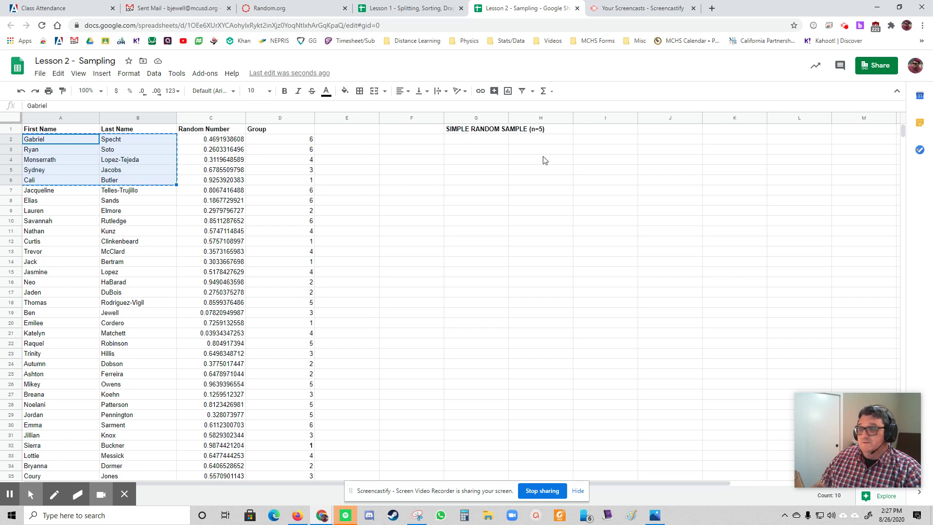
left_click(486, 140)
key("ctrl+v")
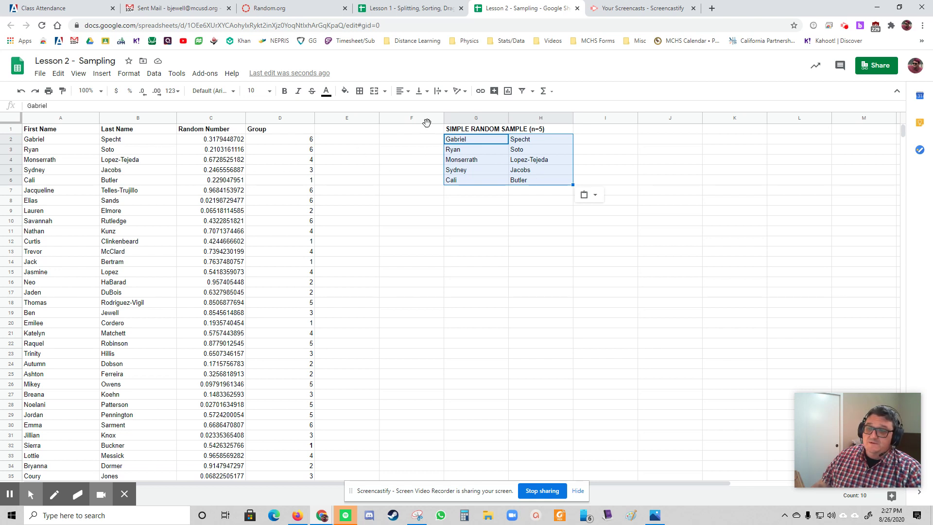
Enter the heading CLUSTER SAMPLE in cell G8 and make it bold.
left_click(472, 201)
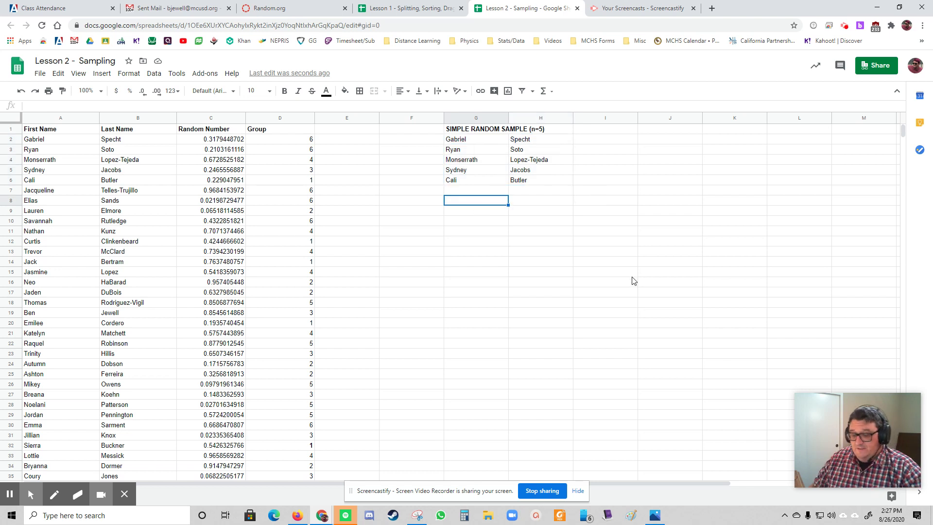
type("CL")
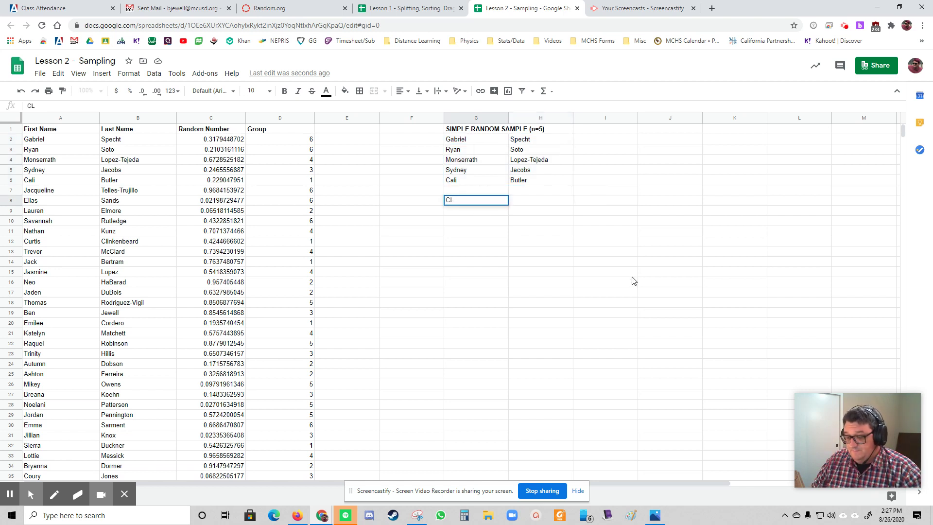
type("USTER SAMPLE")
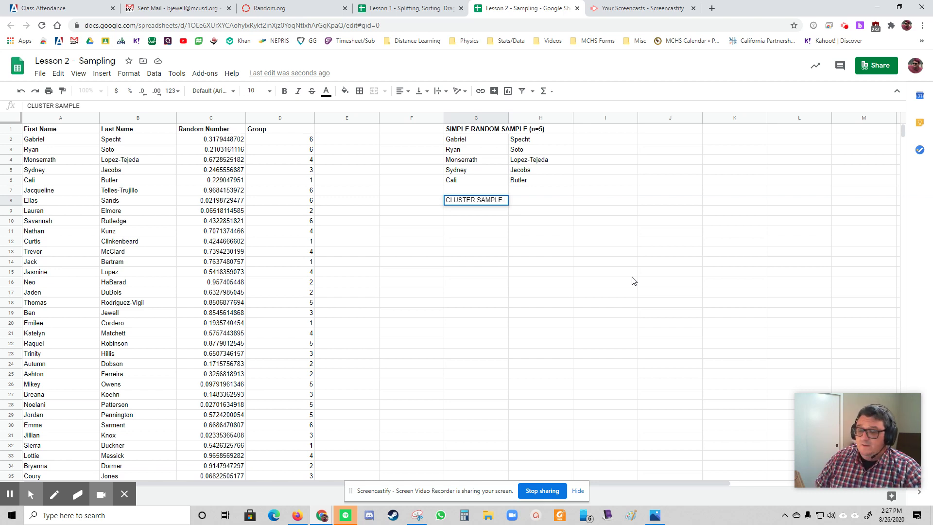
key("Return")
key("Up")
key("ctrl+b")
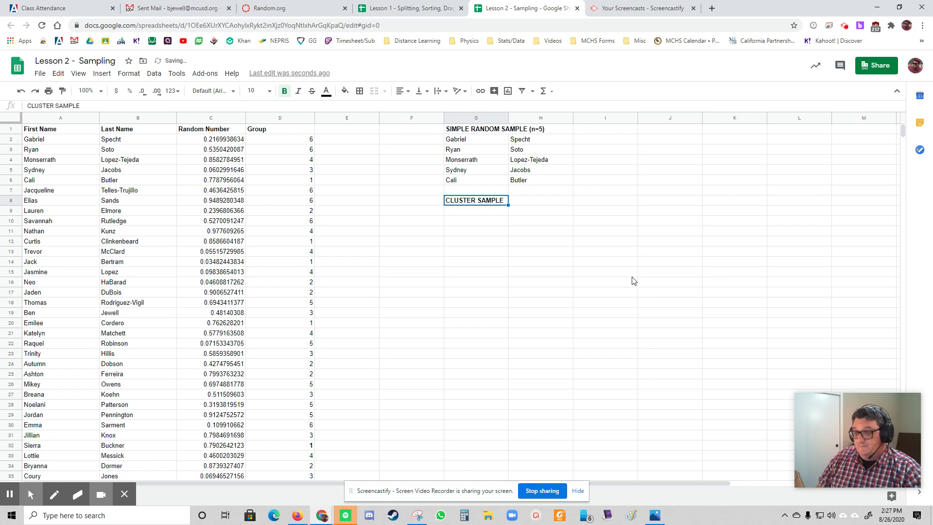
key("Up")
key("Down")
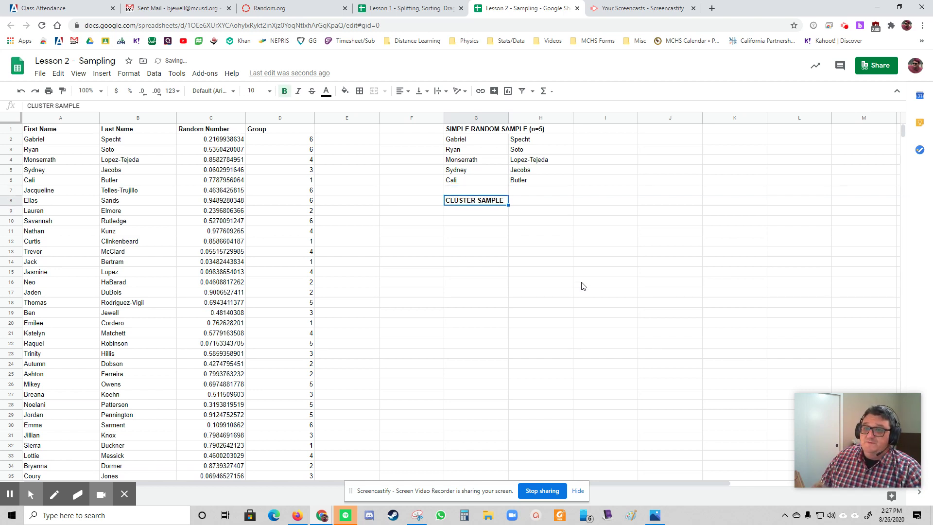
Sort the roster range A2:D38 by column D in ascending order, leaving the header row out of the range.
left_click(55, 140)
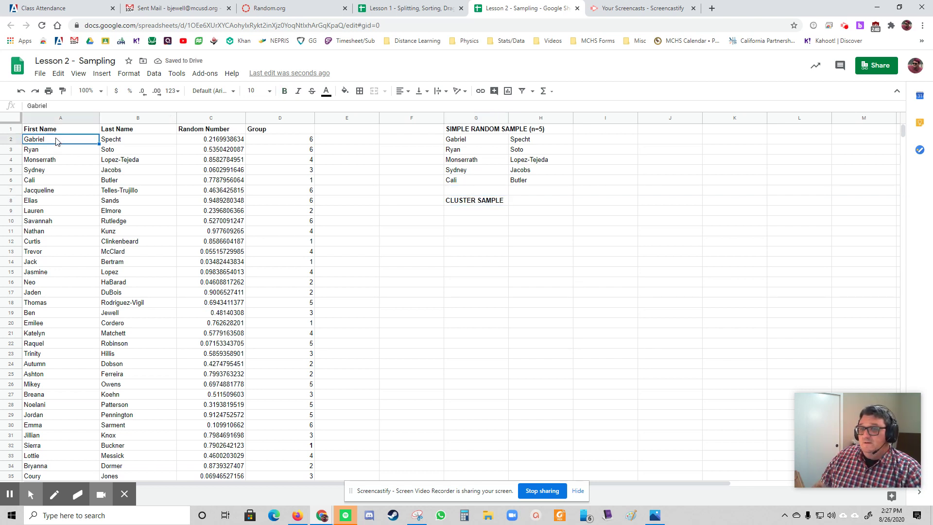
scroll(83, 156, "down", 3)
left_click(299, 387, "shift")
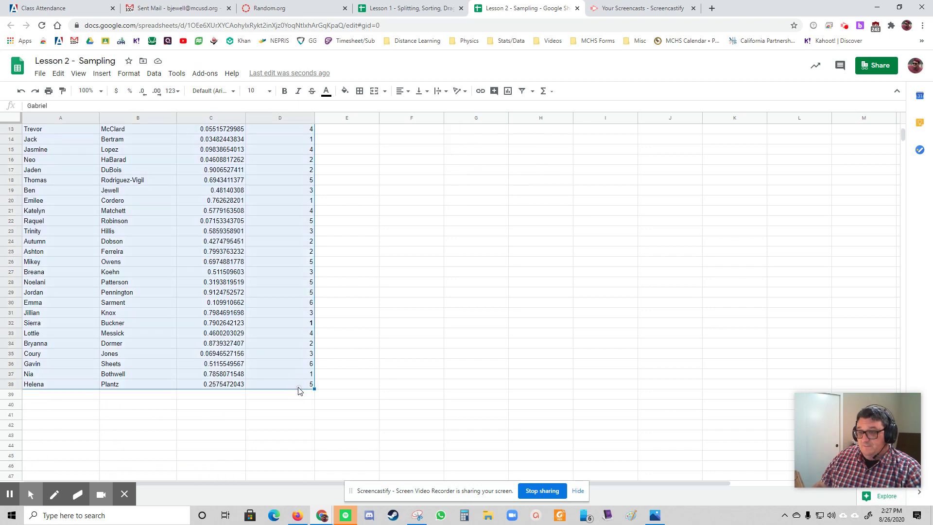
scroll(328, 317, "up", 3)
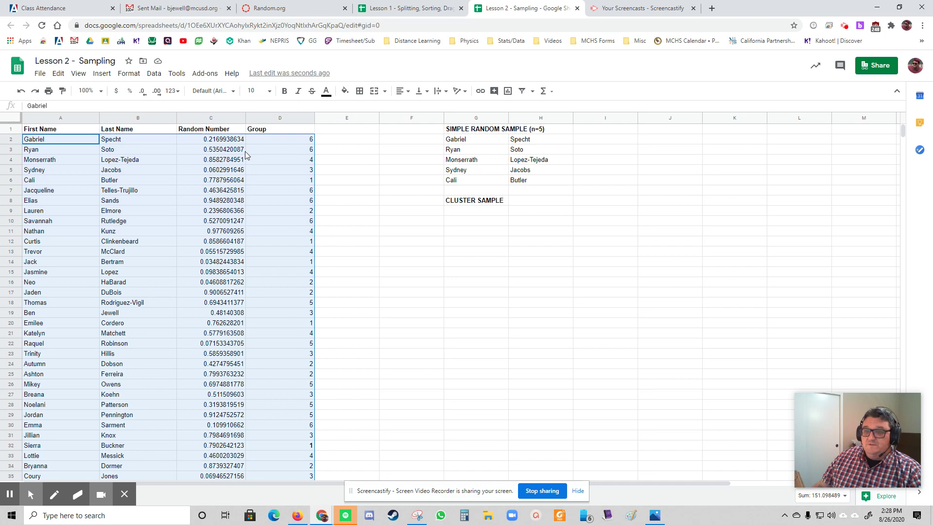
right_click(101, 171)
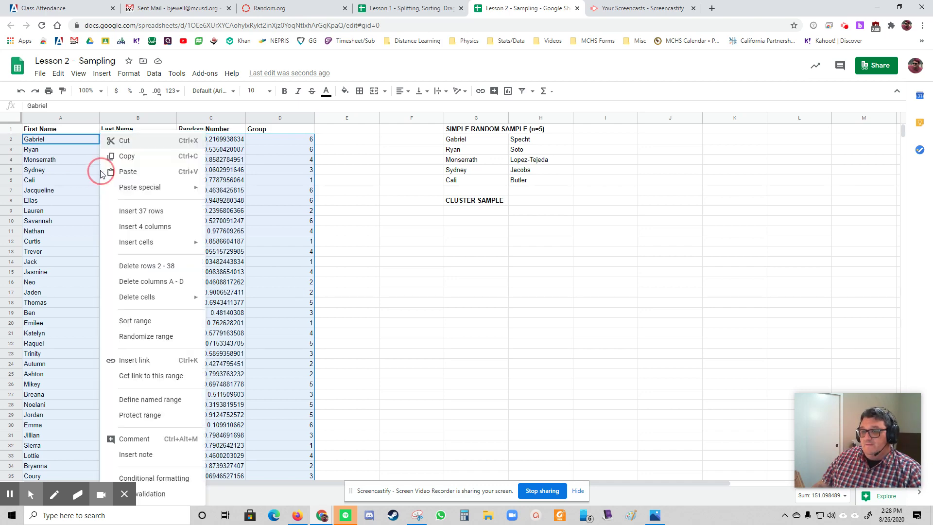
left_click(136, 321)
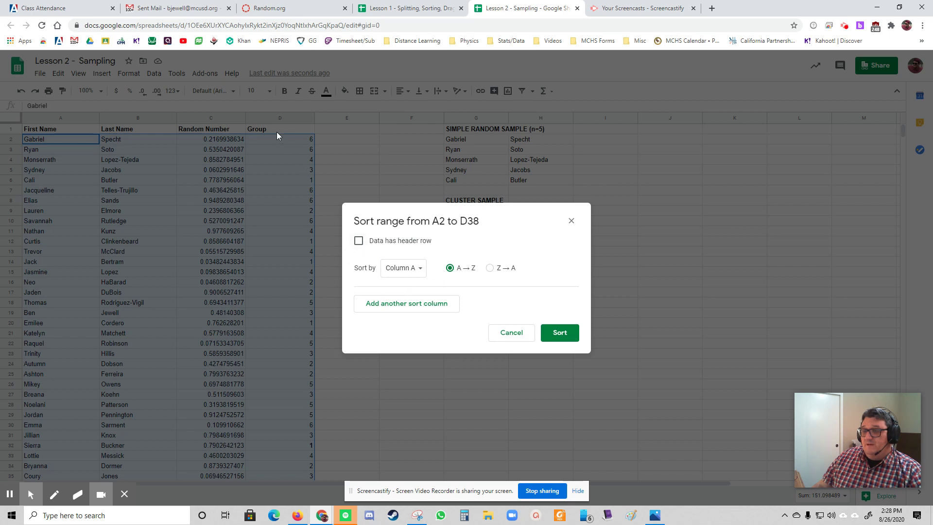
left_click(406, 269)
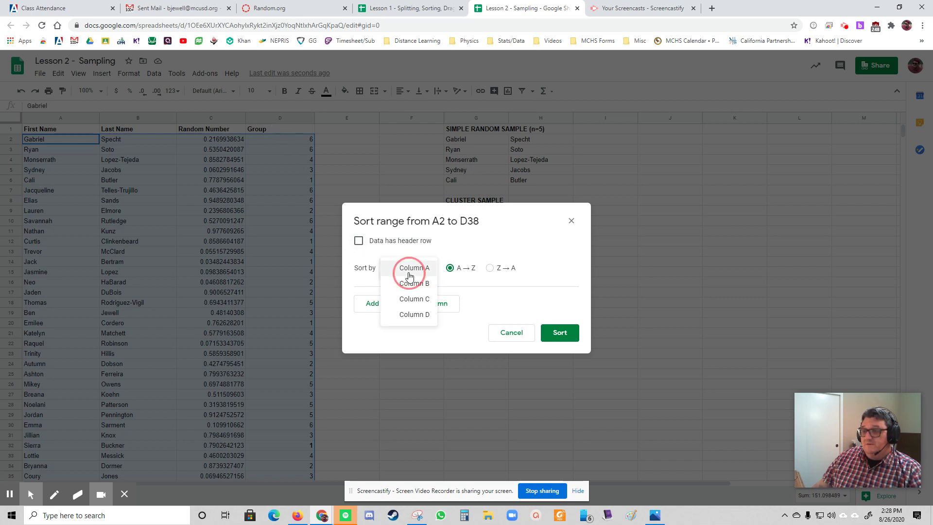
left_click(412, 316)
left_click(557, 333)
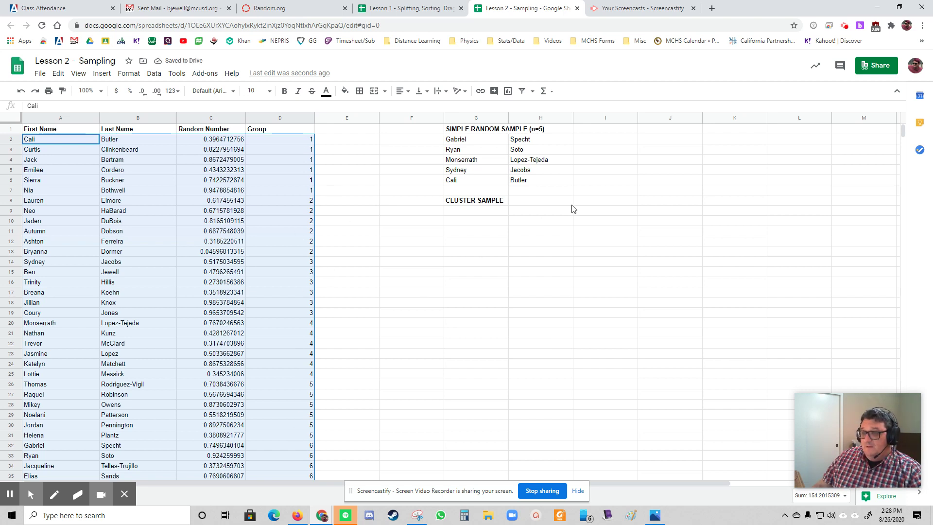
Enter the formula =randbetween(1,6) in H8 beside the CLUSTER SAMPLE heading to pick a random group.
left_click(485, 200)
left_click(531, 203)
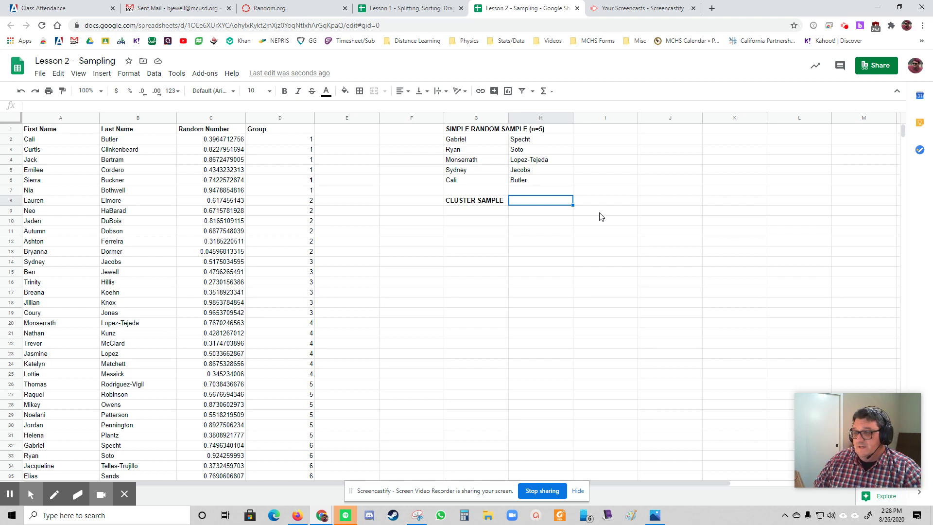
type("=rand")
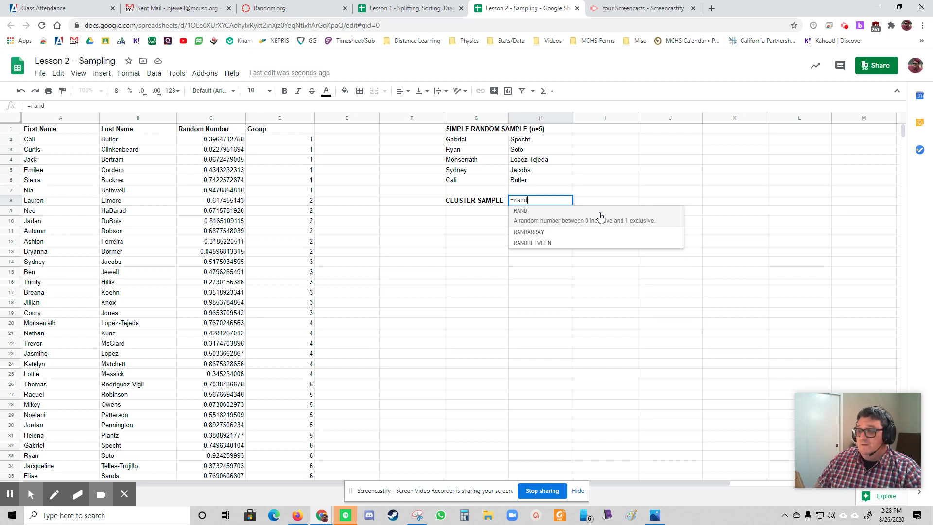
key("Down")
key("Down")
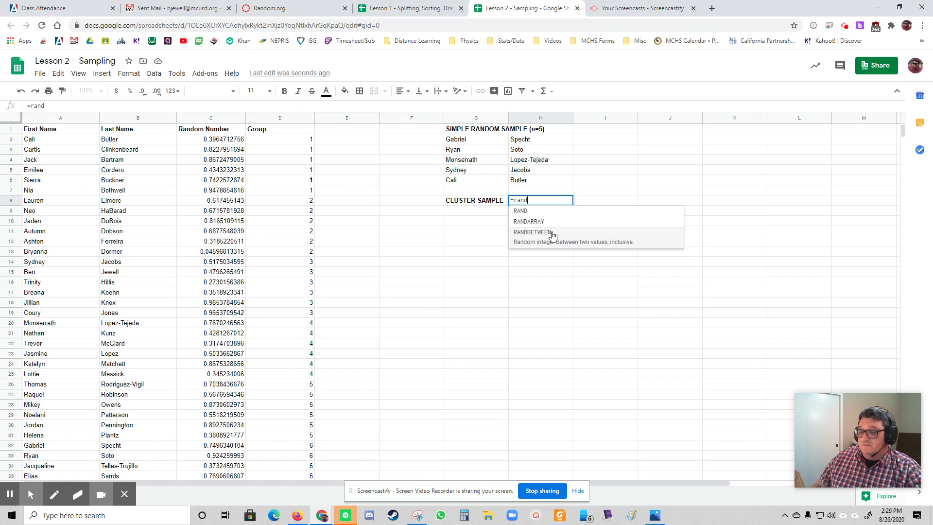
type("between")
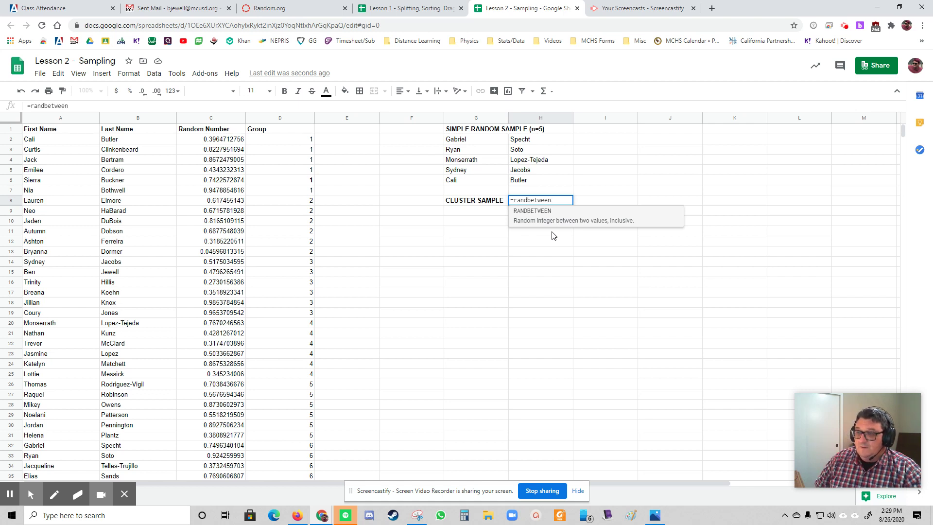
type("(")
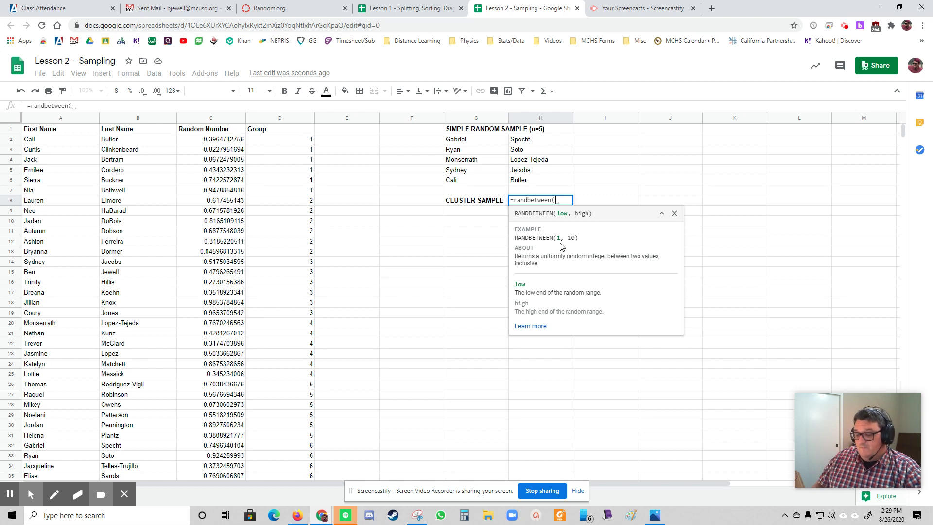
type("1,6")
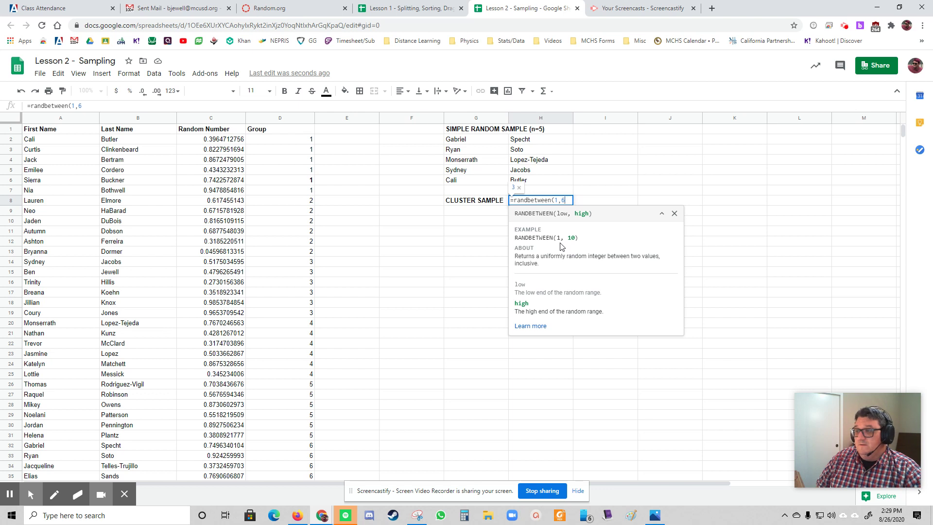
type(")")
key("Return")
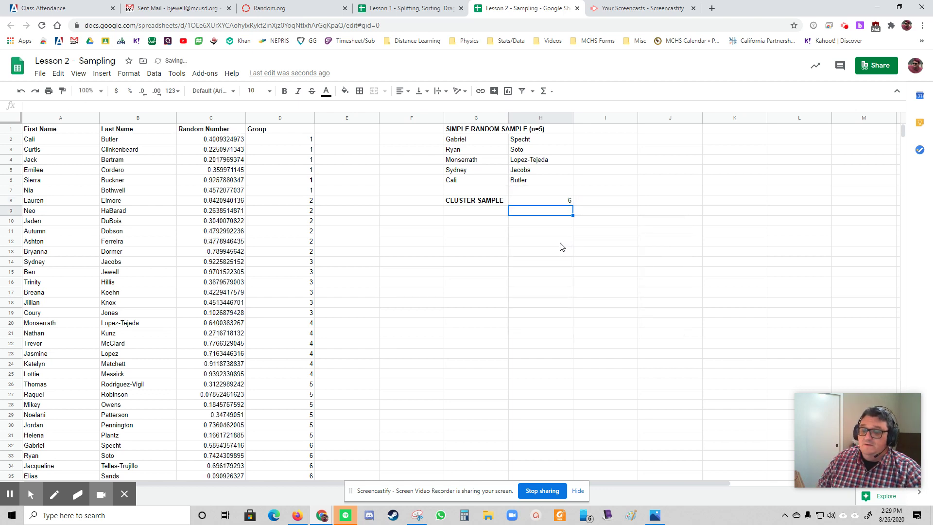
left_click(569, 202)
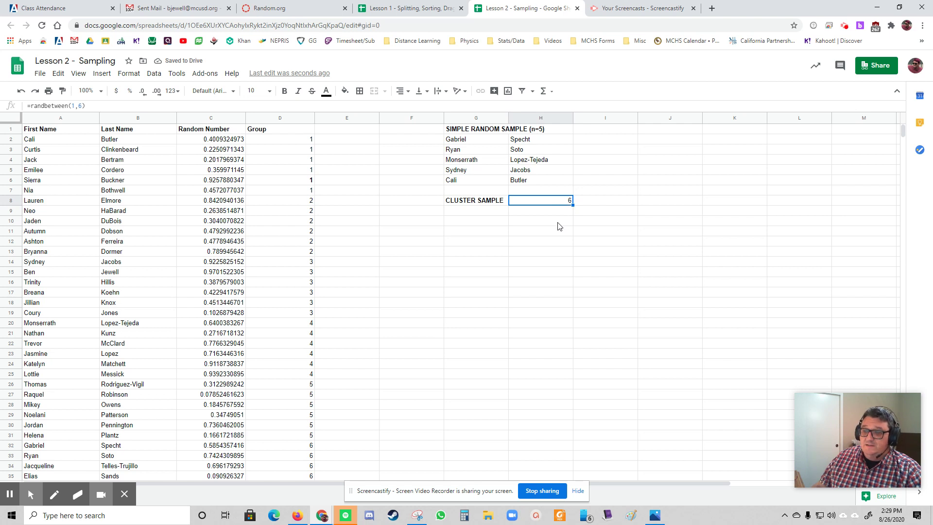
Append (n=7) to the CLUSTER SAMPLE heading in G8 and widen column G to fit the full heading.
left_click(488, 203)
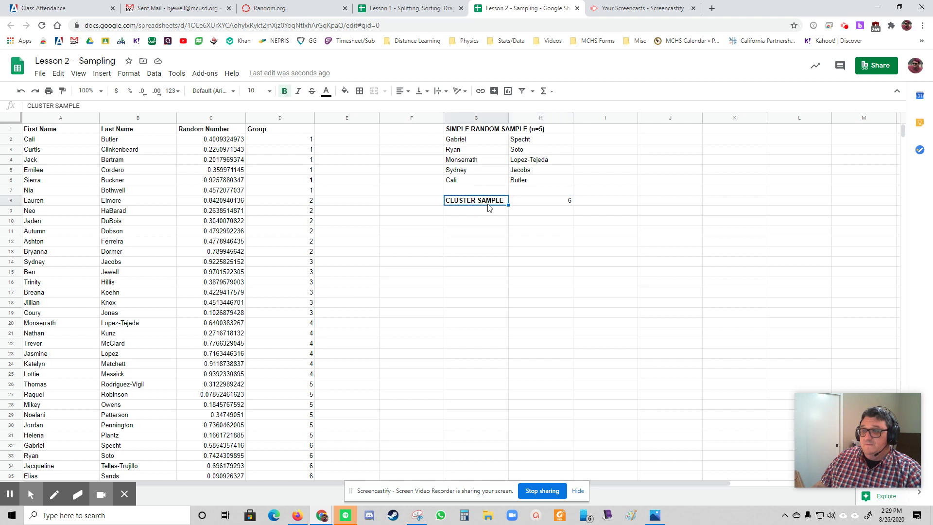
left_click(102, 106)
type("(")
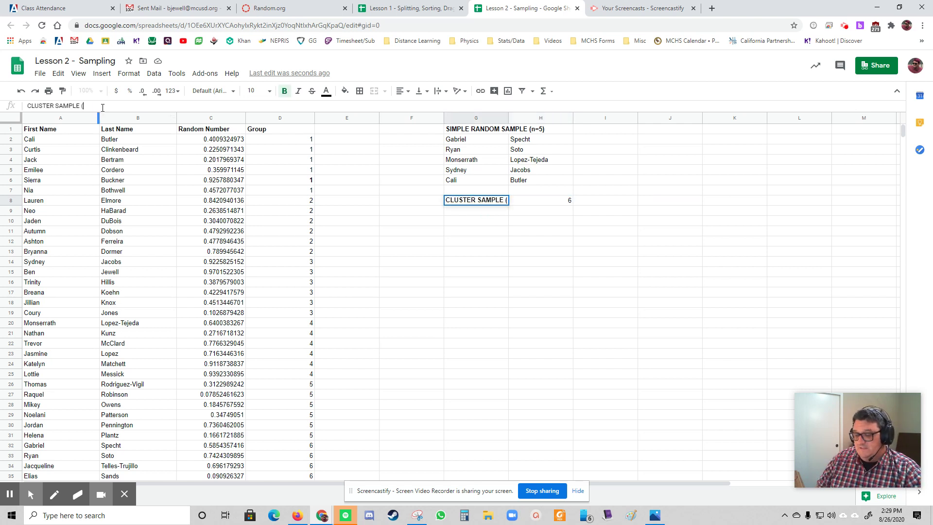
type("n=5)")
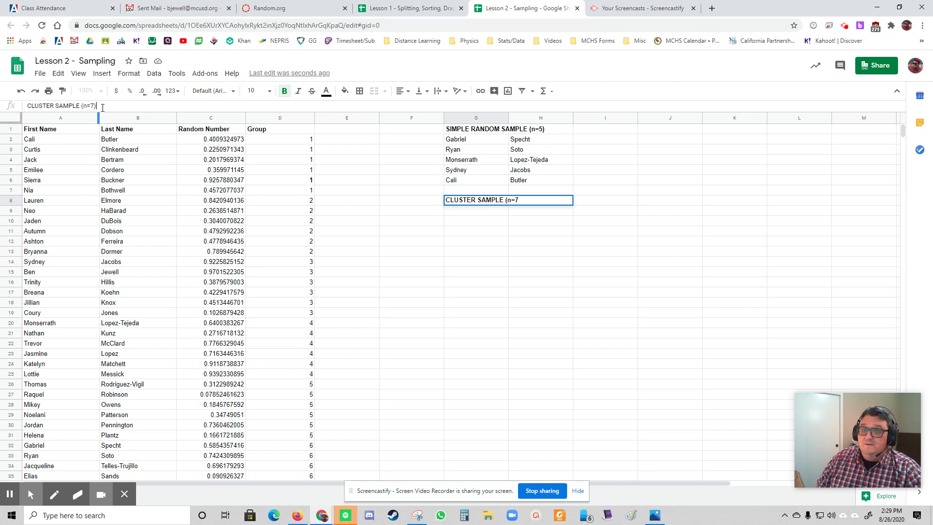
key("Return")
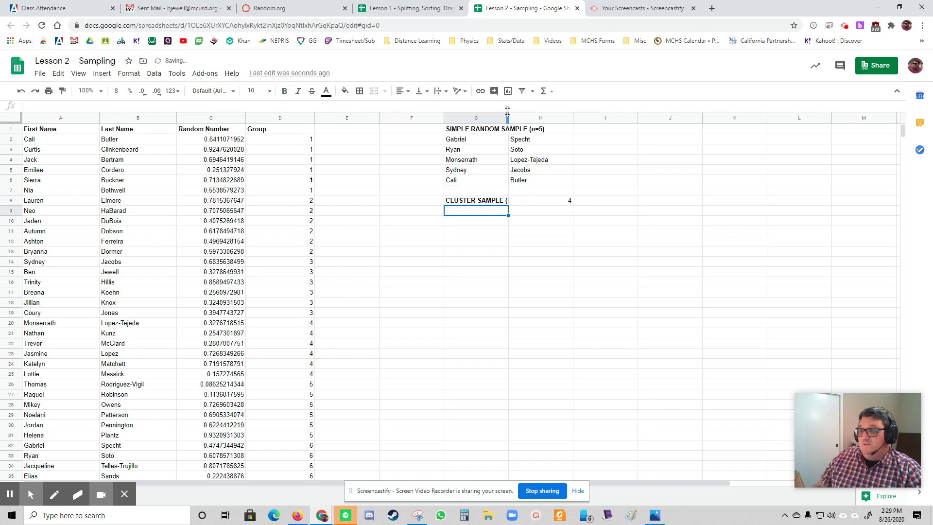
left_click_drag(508, 118, 525, 118)
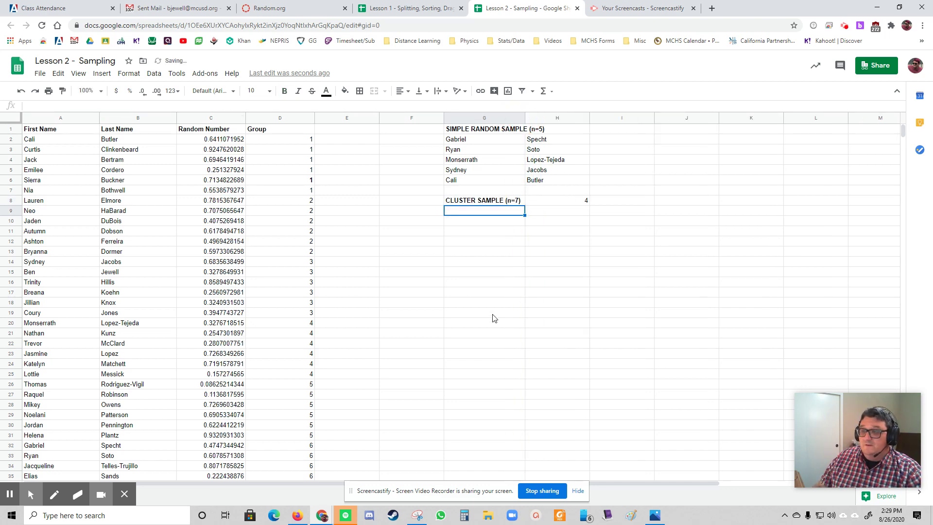
Copy the group 6 rows A32:D38 to the cells starting at G9 under the CLUSTER SAMPLE heading.
scroll(466, 292, "down", 2)
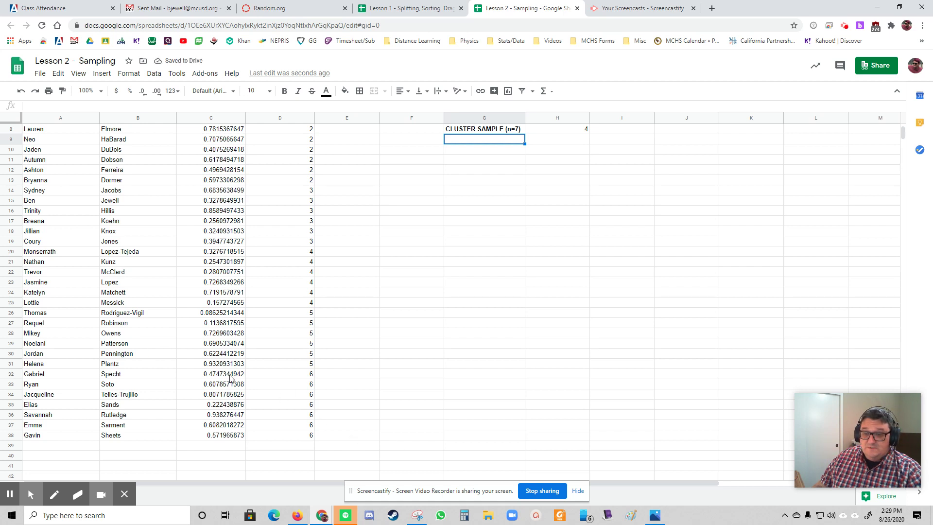
left_click_drag(308, 435, 73, 374)
key("ctrl+c")
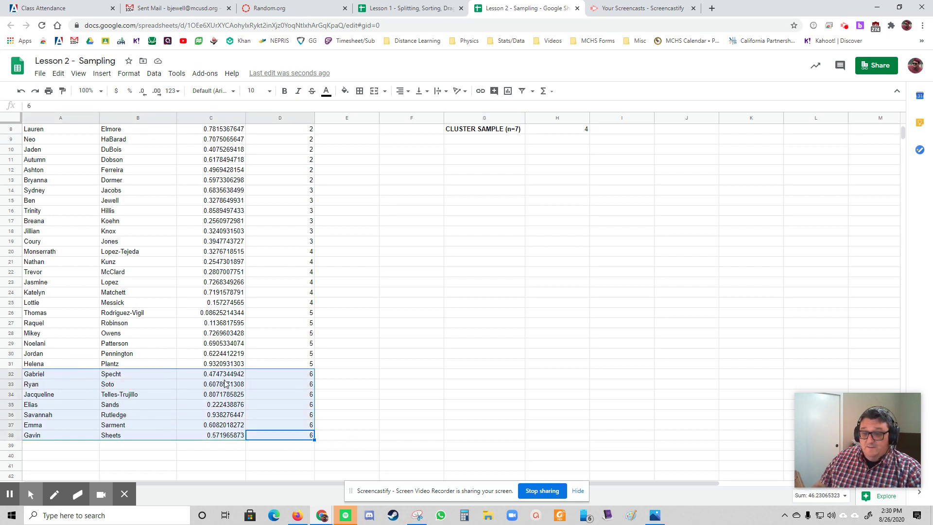
scroll(592, 261, "up", 2)
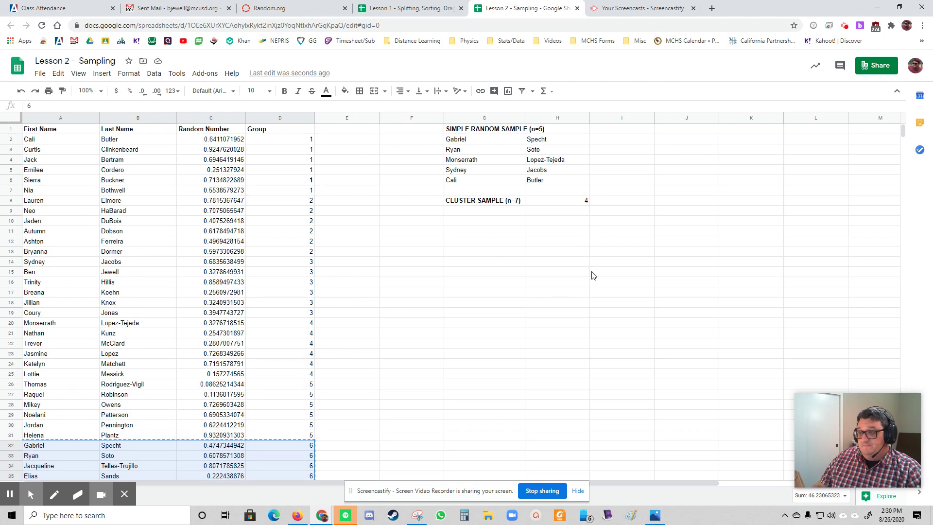
left_click(462, 213)
key("ctrl+v")
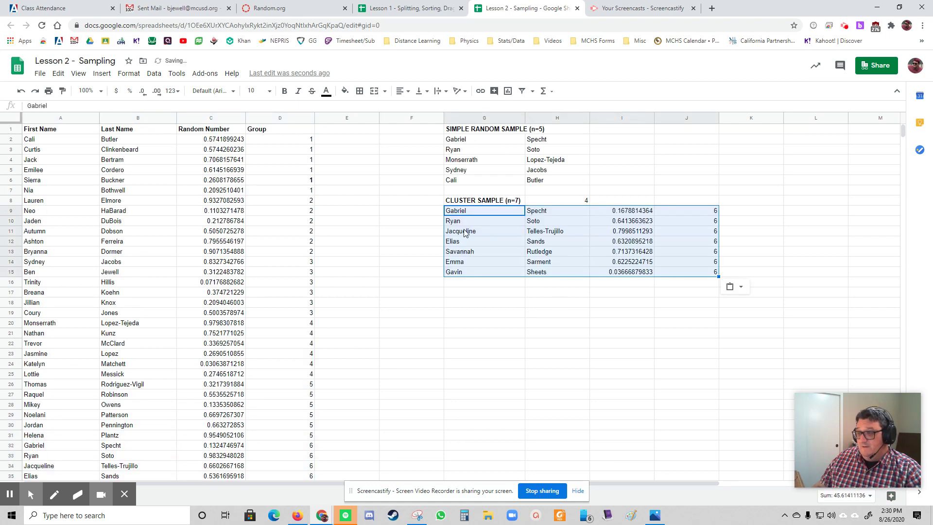
Clear the pasted random numbers and group numbers from I9:J15, keeping only the names.
left_click(647, 314)
left_click_drag(611, 212, 713, 273)
key("Delete")
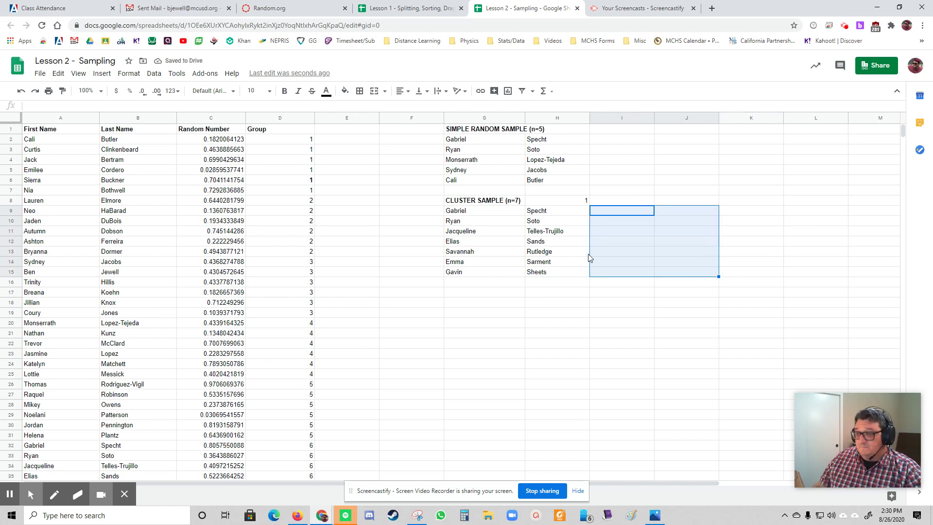
Replace the random group formula in H8 with the label Group 6 and make it bold.
left_click(569, 202)
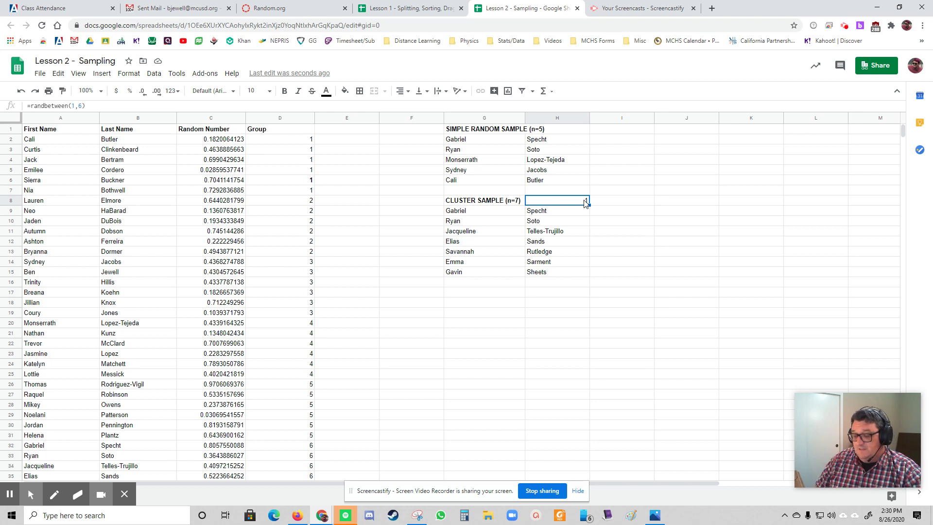
type("Group 6")
key("Return")
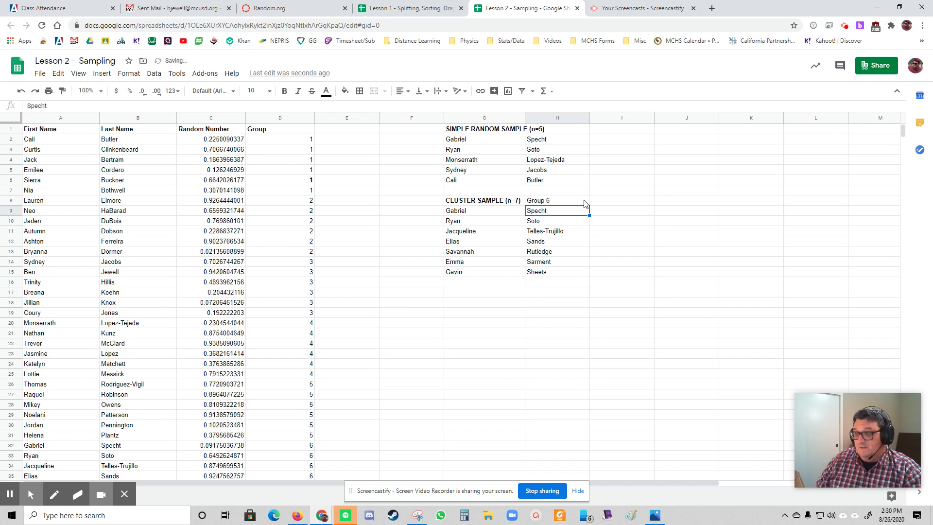
left_click(562, 201)
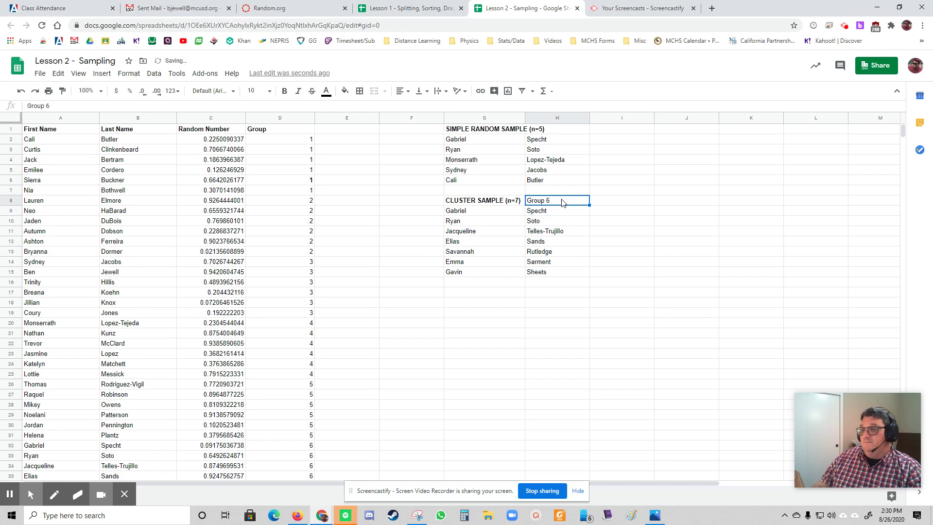
key("ctrl+b")
left_click(538, 314)
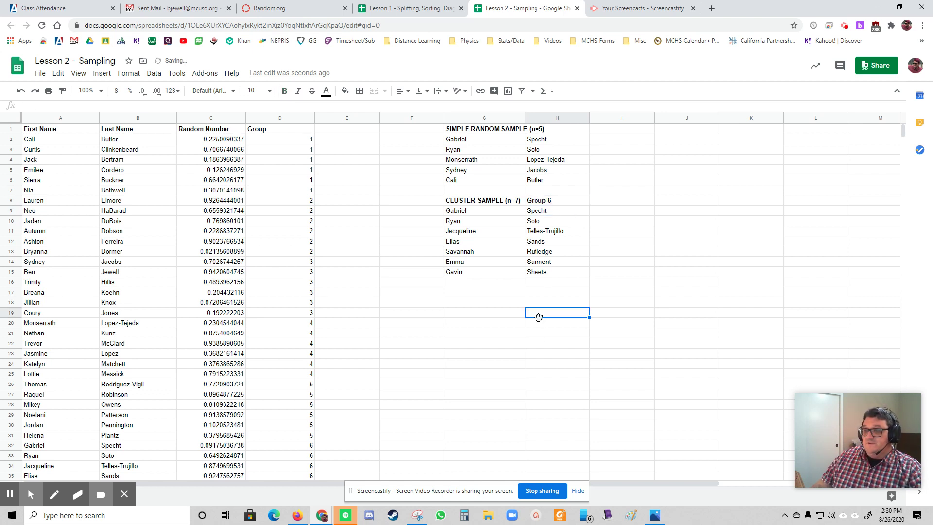
Enter the heading STRATIFIED SAMPLE in cell G17 and make it bold.
left_click(462, 293)
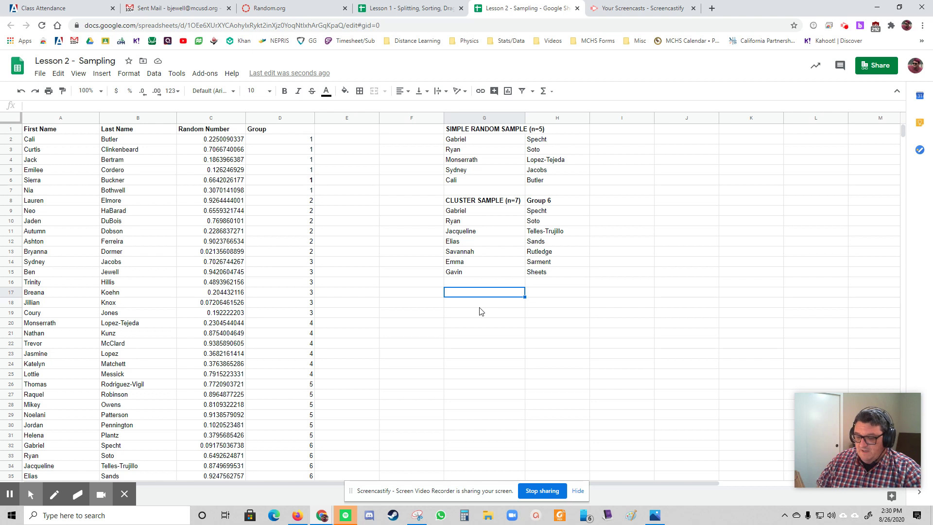
type("STRA")
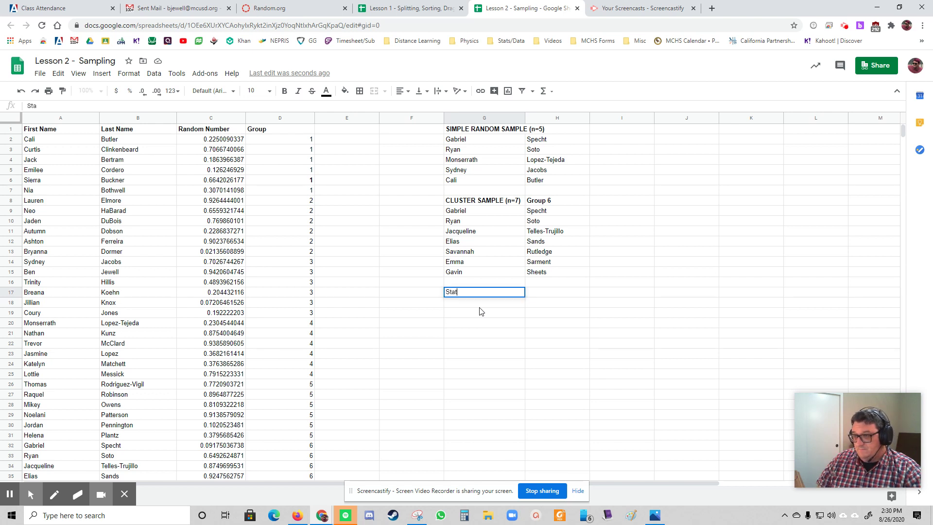
type("TI")
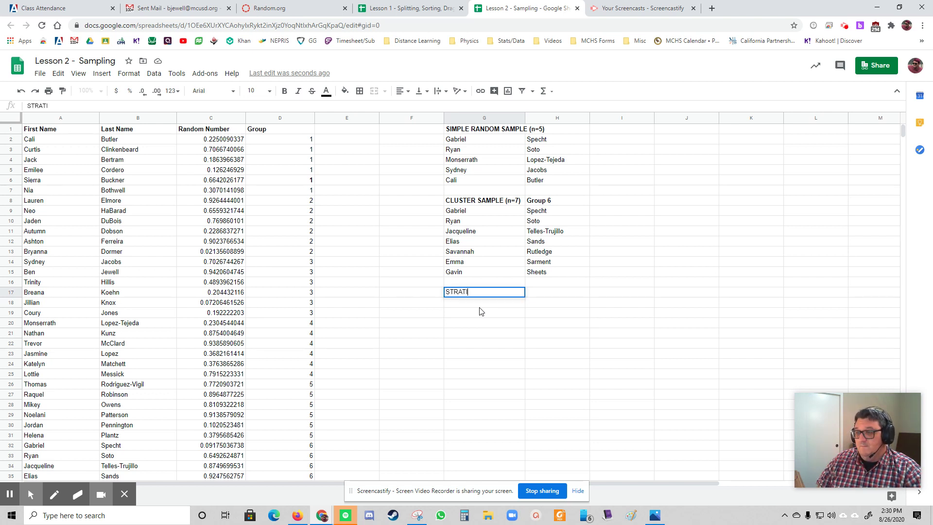
type("FIED SAMPLE")
key("Return")
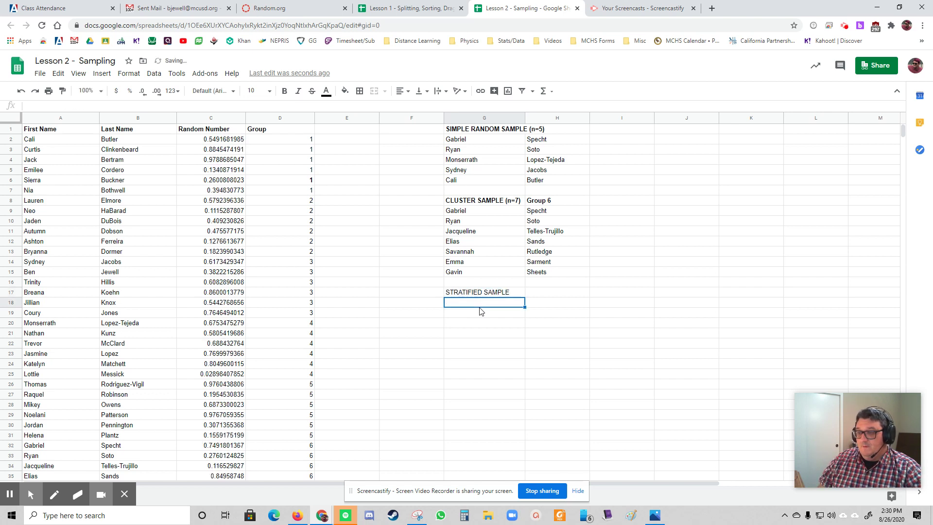
key("Up")
key("ctrl+b")
key("Return")
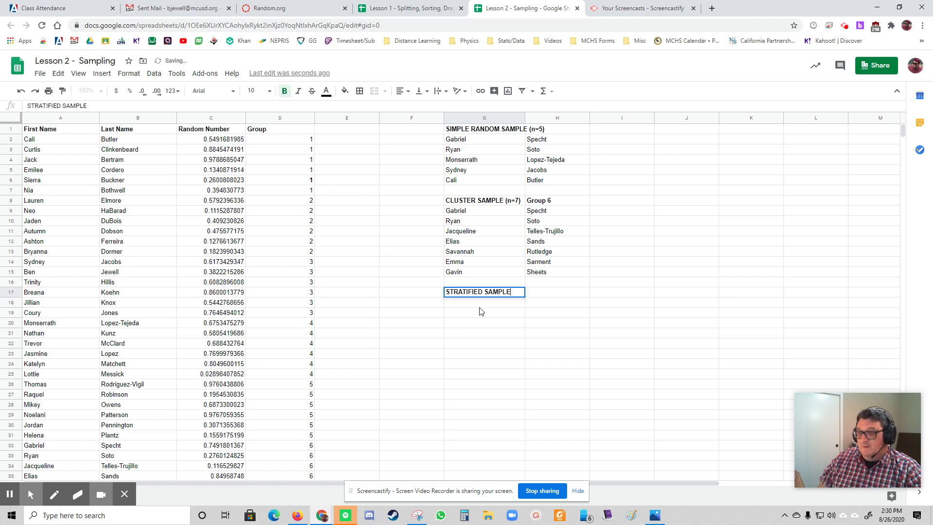
key("Return")
key("Up")
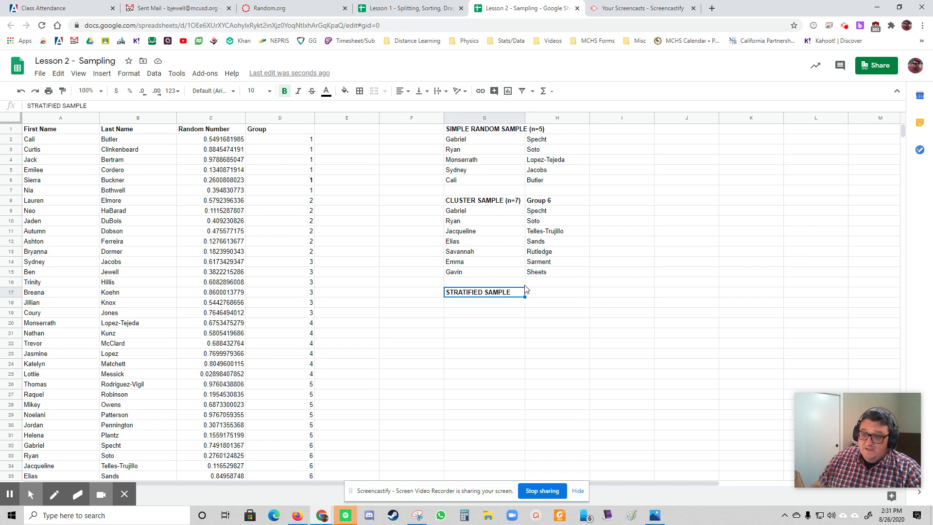
Append the sample size (n=6) to the STRATIFIED SAMPLE heading in cell G17.
double_click(492, 293)
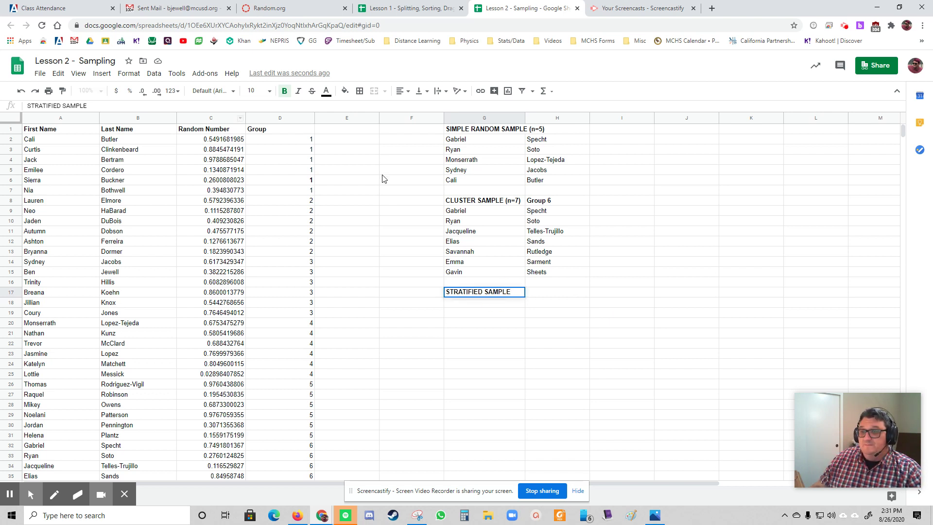
type("(n=")
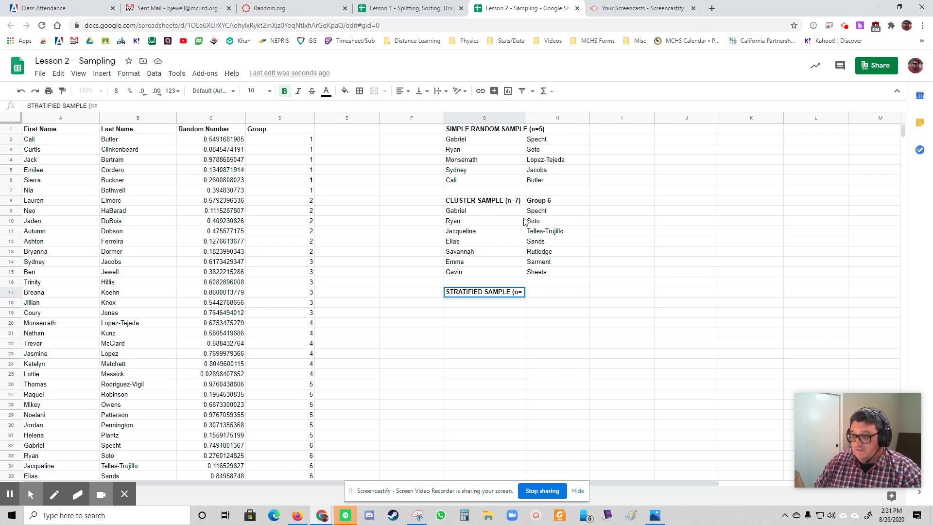
type("6")
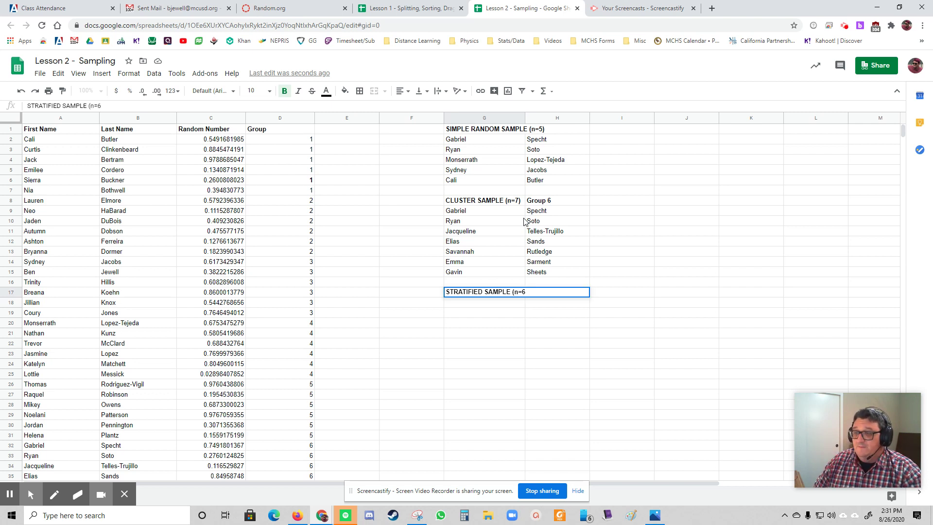
key("Return")
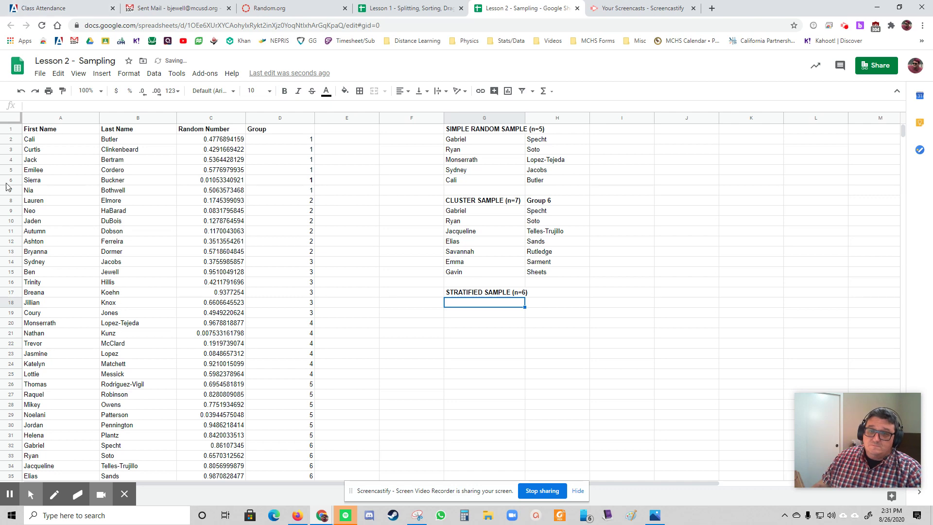
Sort the roster range A1:D38 by Random Number from A to Z, treating the first row as a header.
left_click(25, 129)
scroll(350, 318, "down", 3)
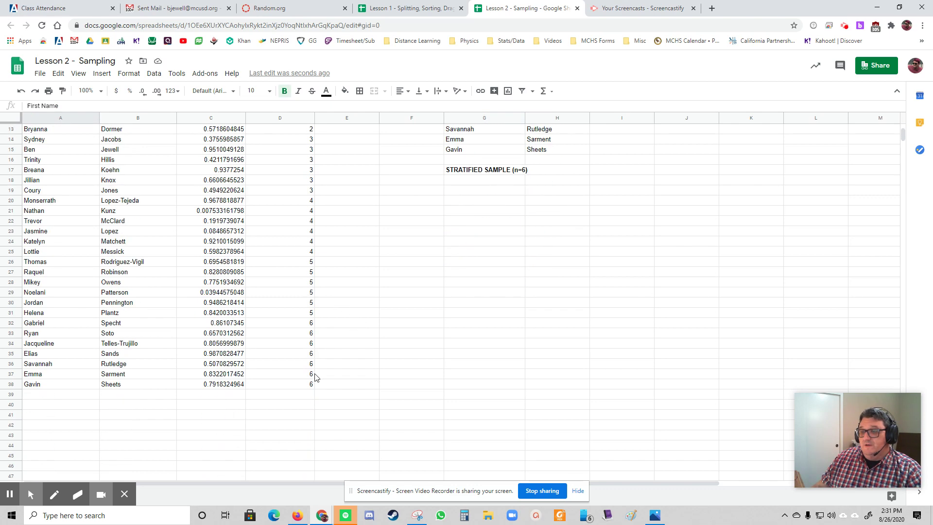
left_click(301, 384, "shift")
scroll(301, 384, "up", 3)
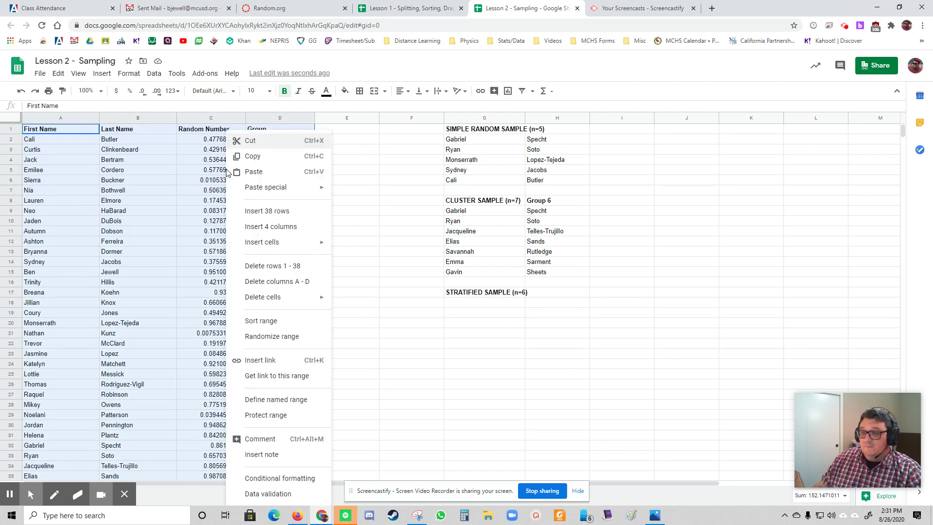
left_click(281, 327)
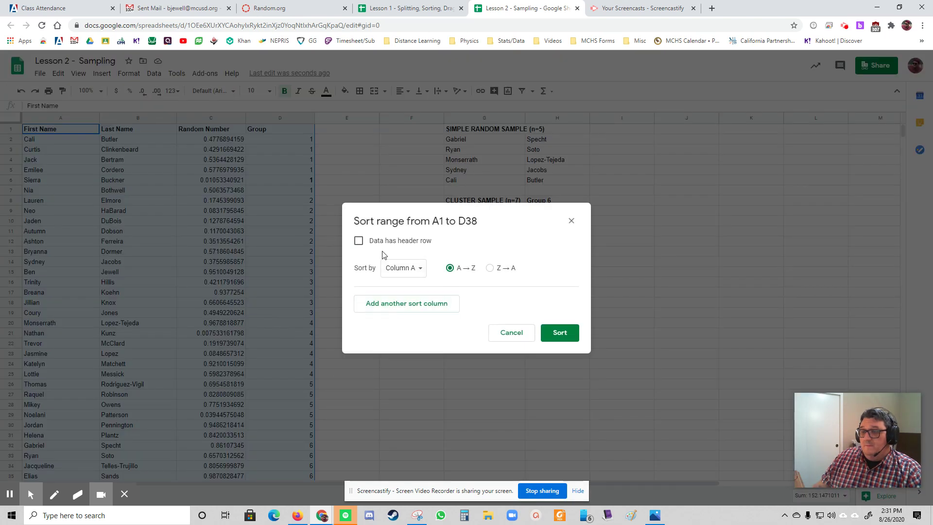
left_click(358, 241)
left_click(421, 270)
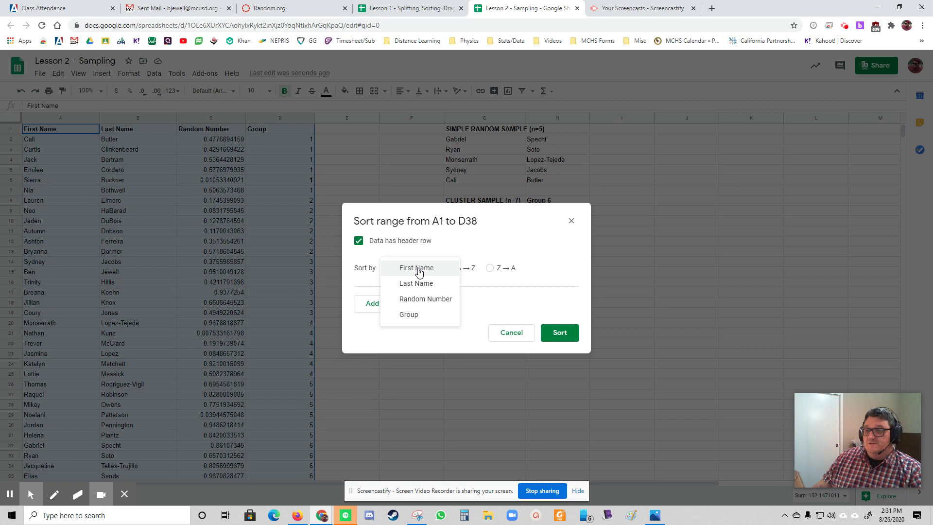
left_click(418, 301)
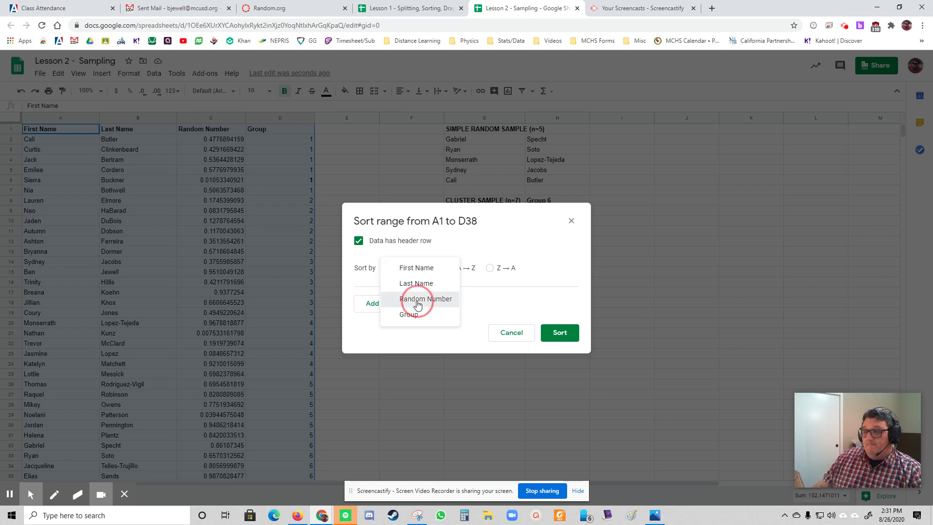
left_click(557, 333)
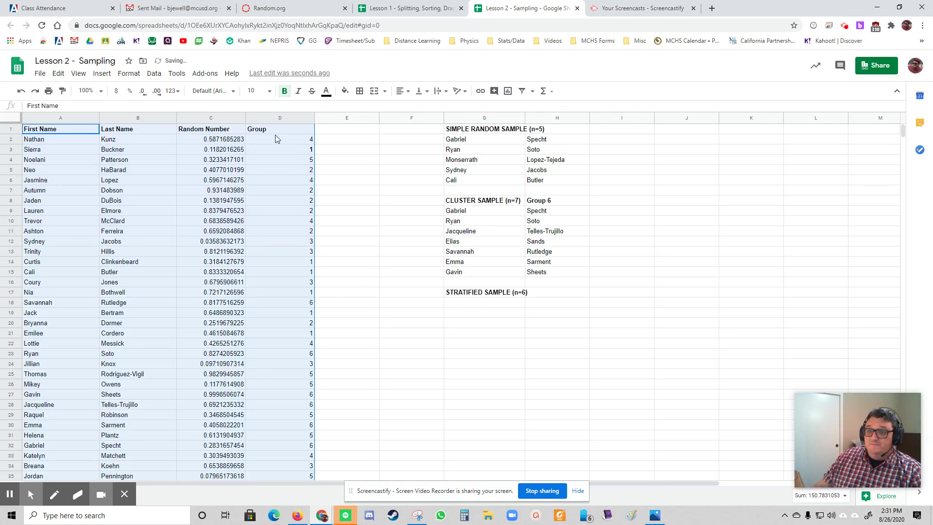
Copy the first and last names from roster rows 2 and 3 into G18:H19 under the STRATIFIED SAMPLE heading.
left_click_drag(52, 140, 134, 141)
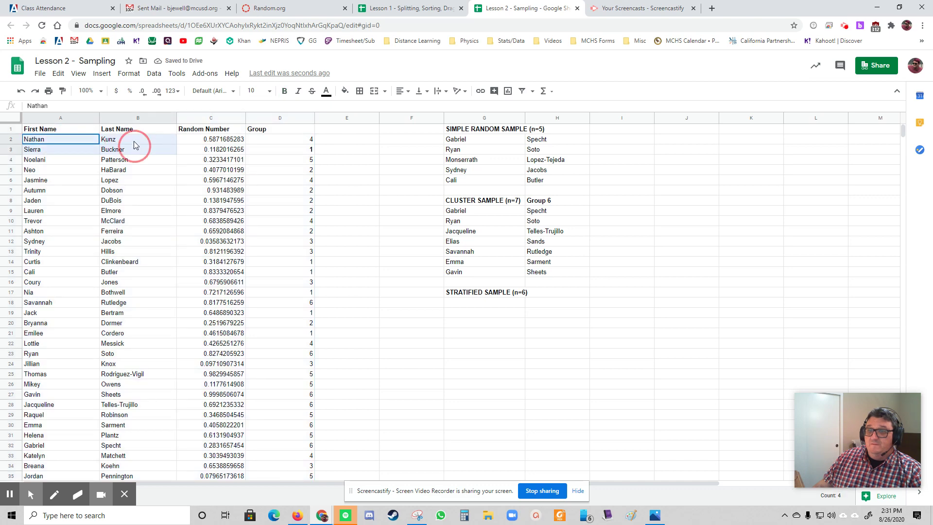
key("ctrl+c")
left_click(459, 300)
key("ctrl+v")
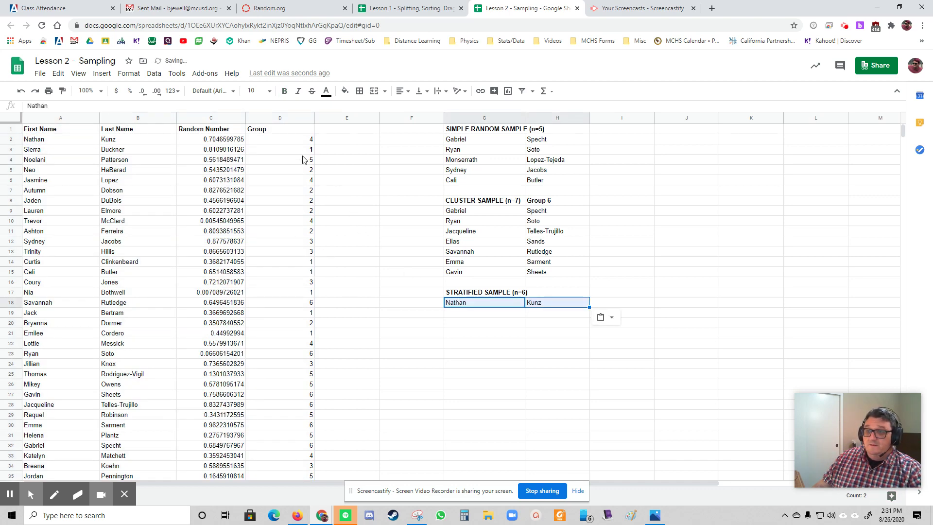
left_click(64, 151)
left_click_drag(64, 152, 119, 153)
key("ctrl+c")
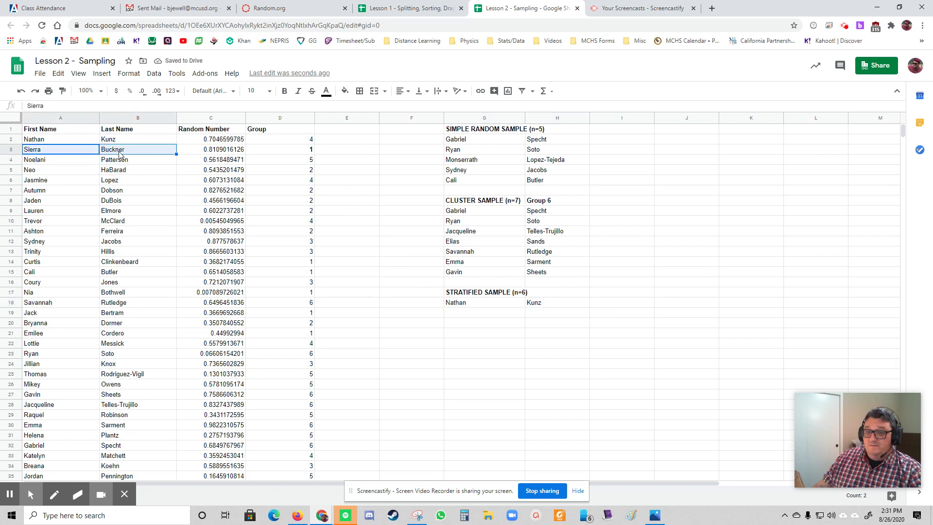
left_click(488, 312)
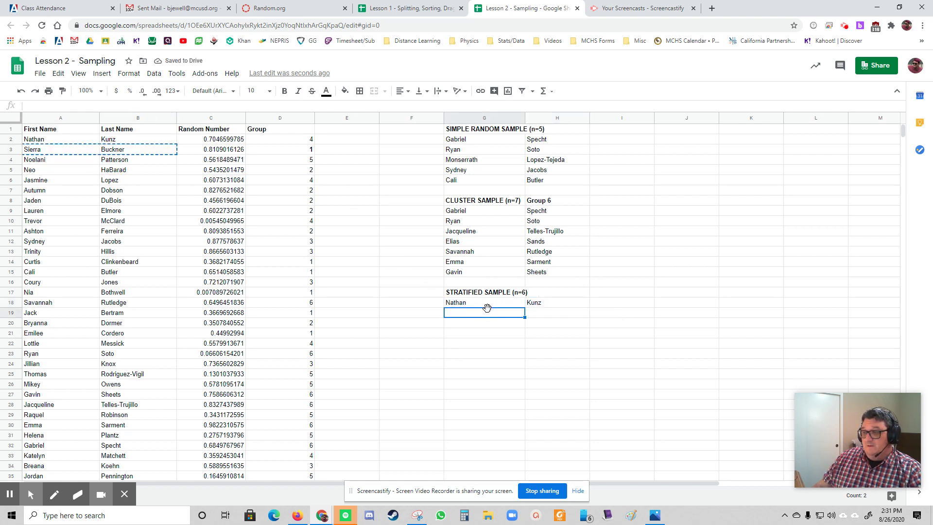
key("ctrl+v")
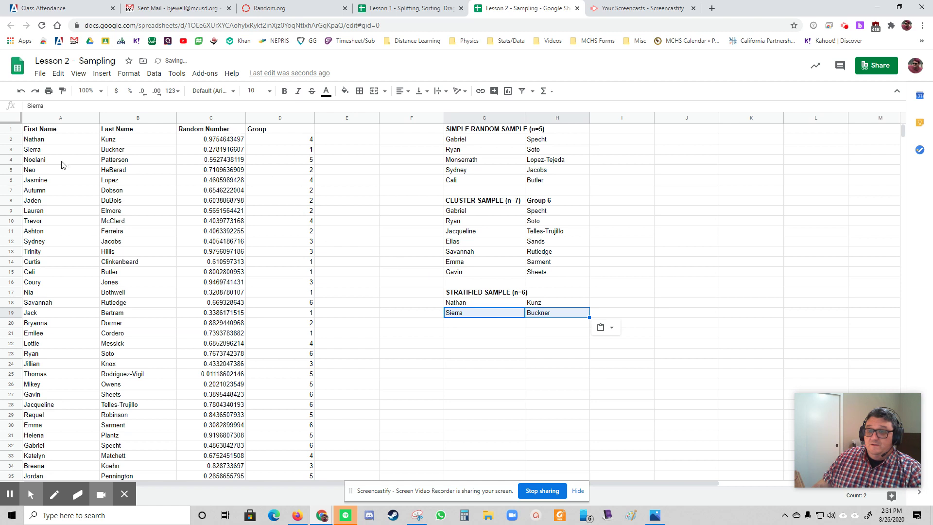
Copy the first and last names from roster rows 4 and 5 into G20:H21 of the stratified sample.
left_click_drag(49, 161, 109, 162)
key("ctrl+c")
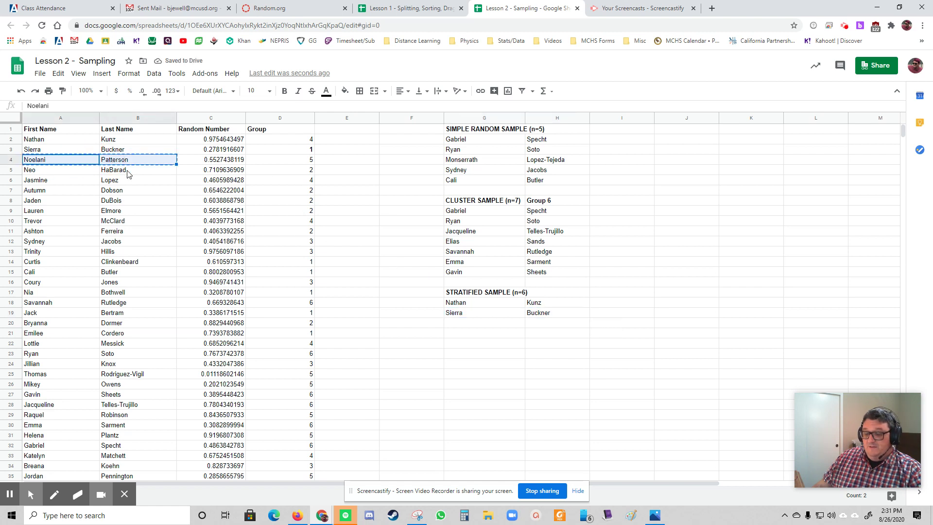
left_click(490, 322)
key("ctrl+v")
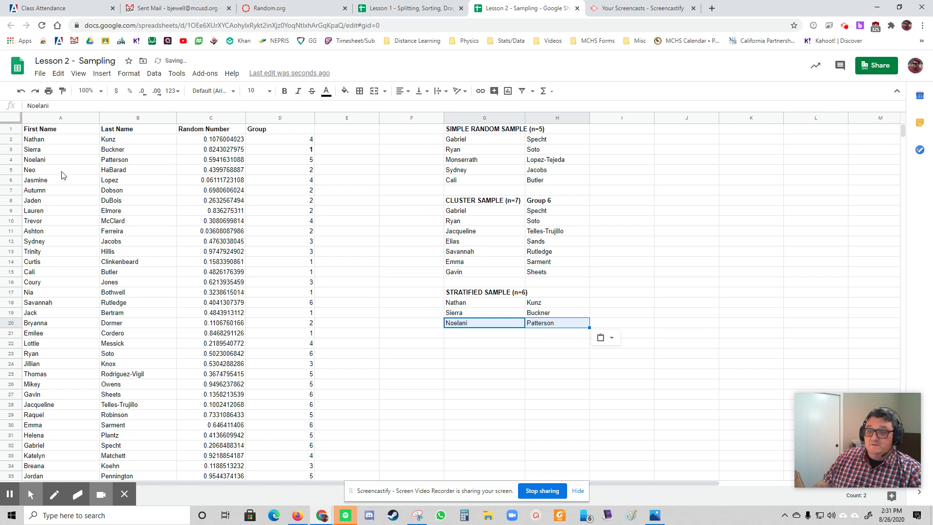
left_click_drag(64, 171, 111, 174)
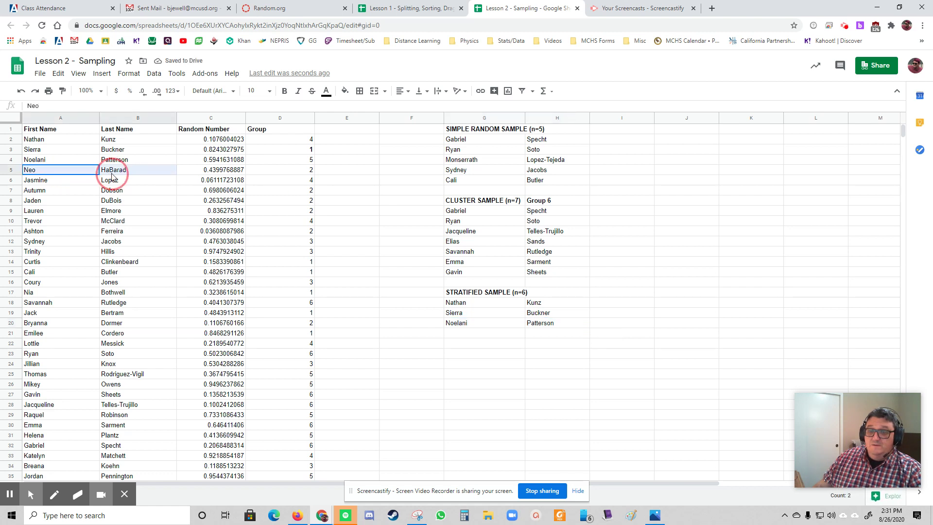
key("ctrl+c")
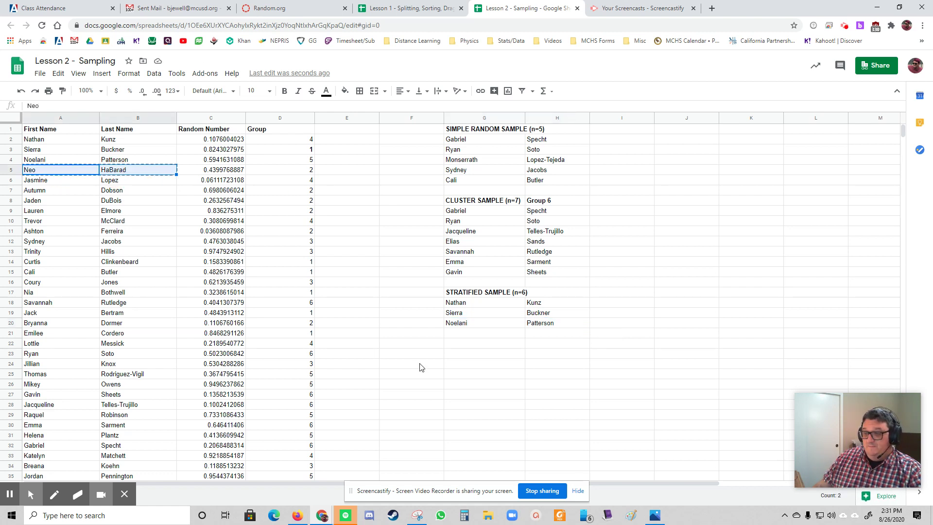
left_click(487, 334)
key("ctrl+v")
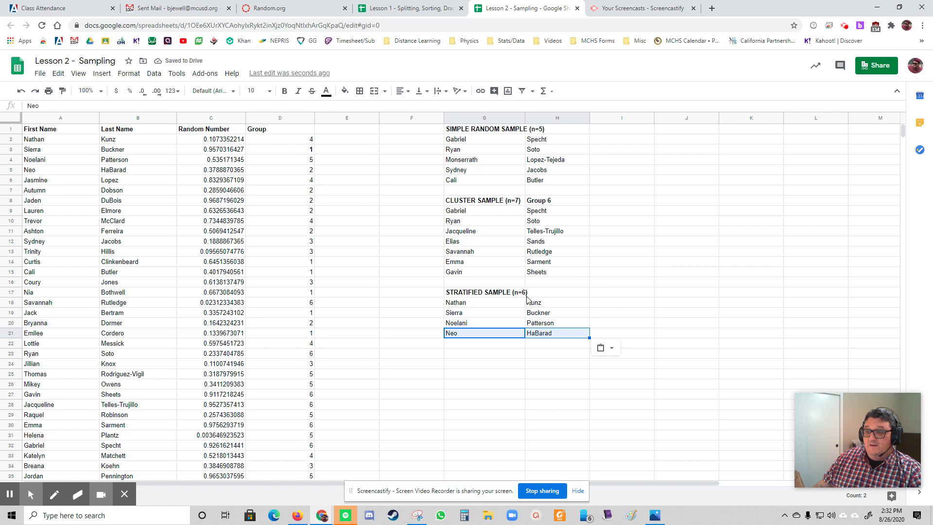
Enter the group numbers 4, 1, 5, 2, 3 and 6 down cells I18:I23 beside the stratified sample.
left_click(602, 307)
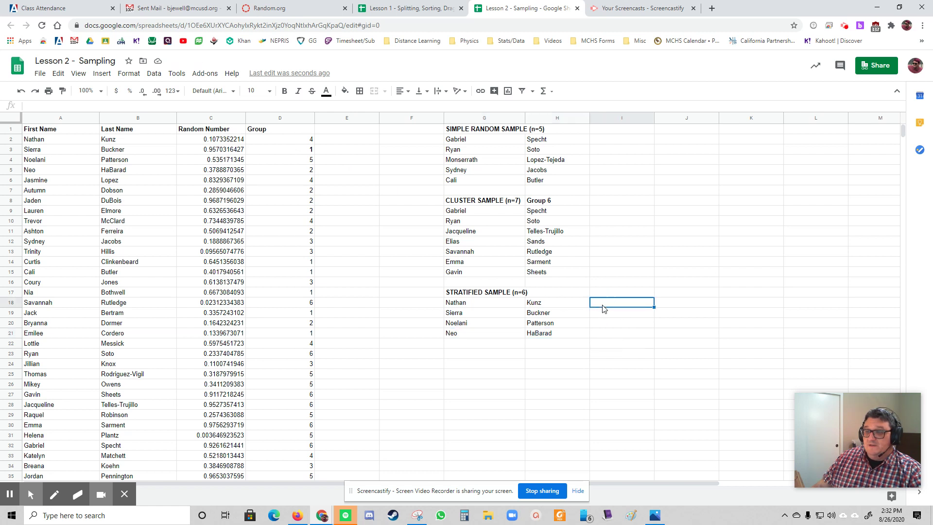
type("4")
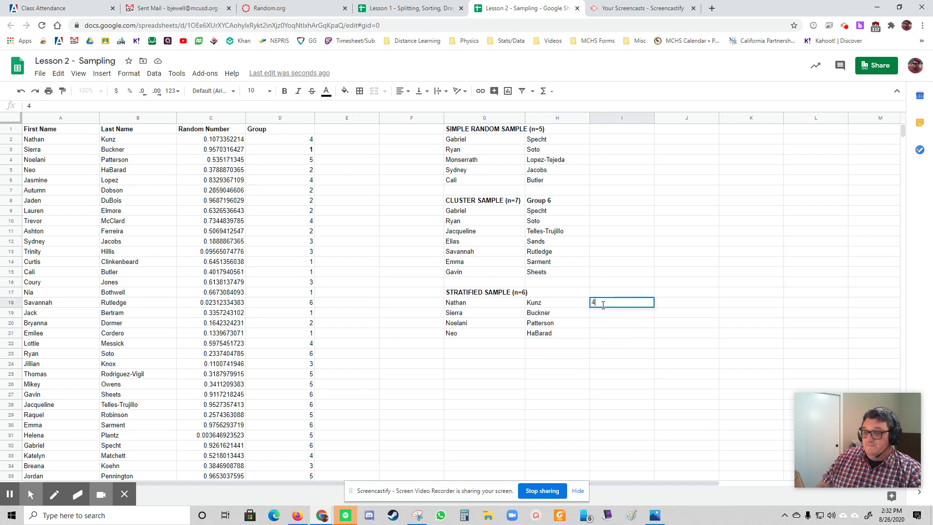
key("Return")
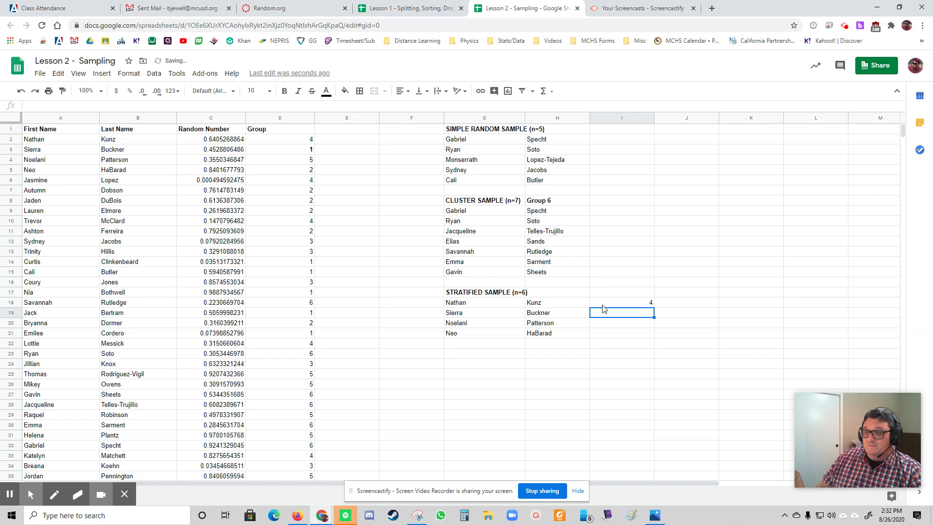
type("1")
key("Return")
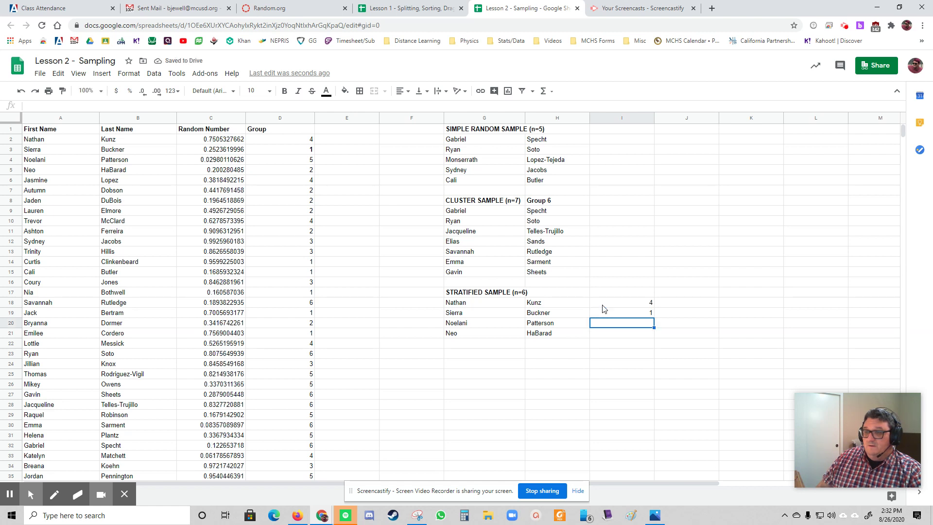
type("5")
key("Return")
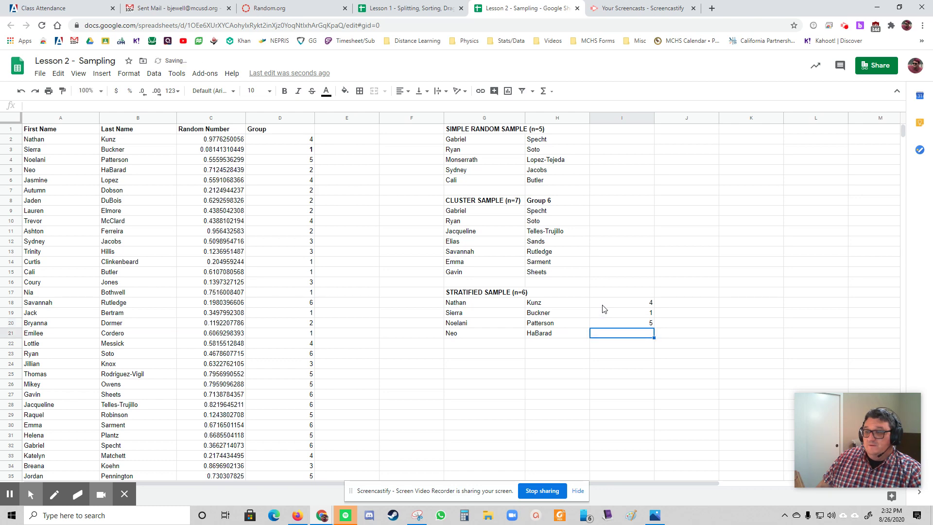
type("2")
key("Return")
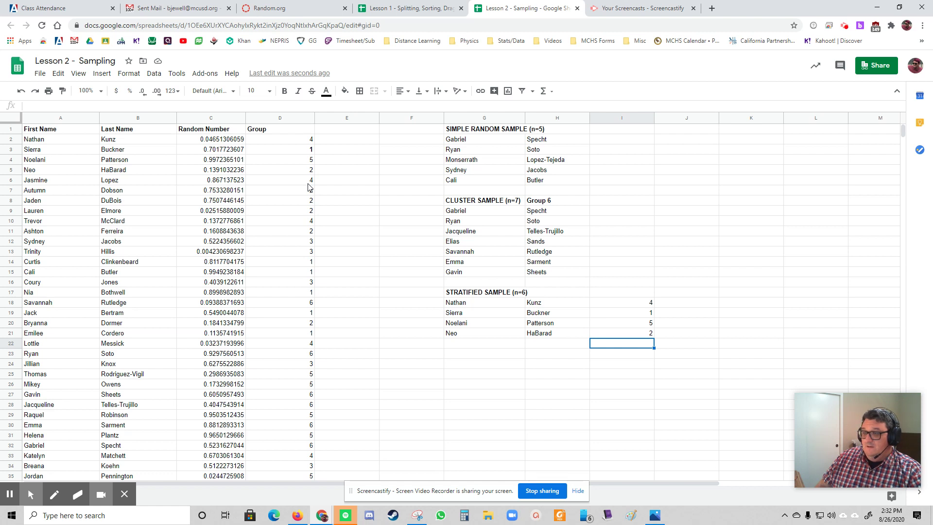
type("3")
key("Return")
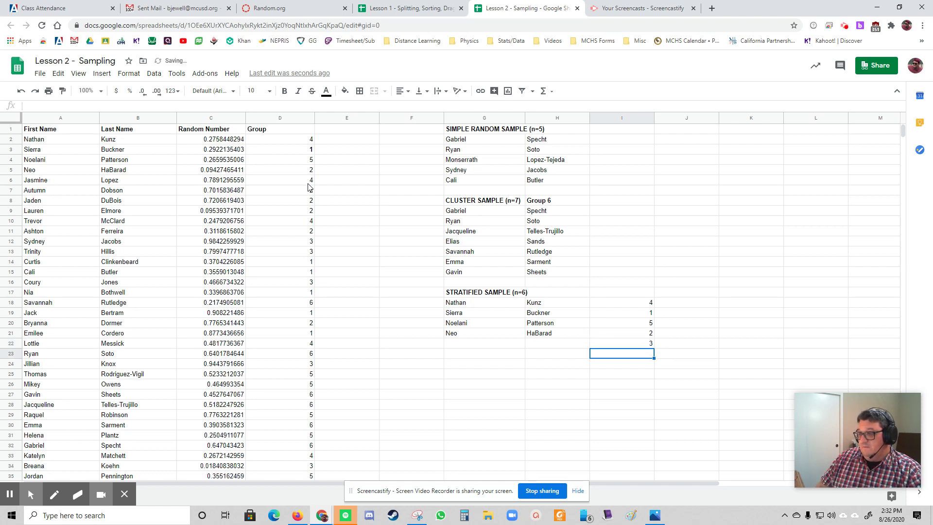
type("6")
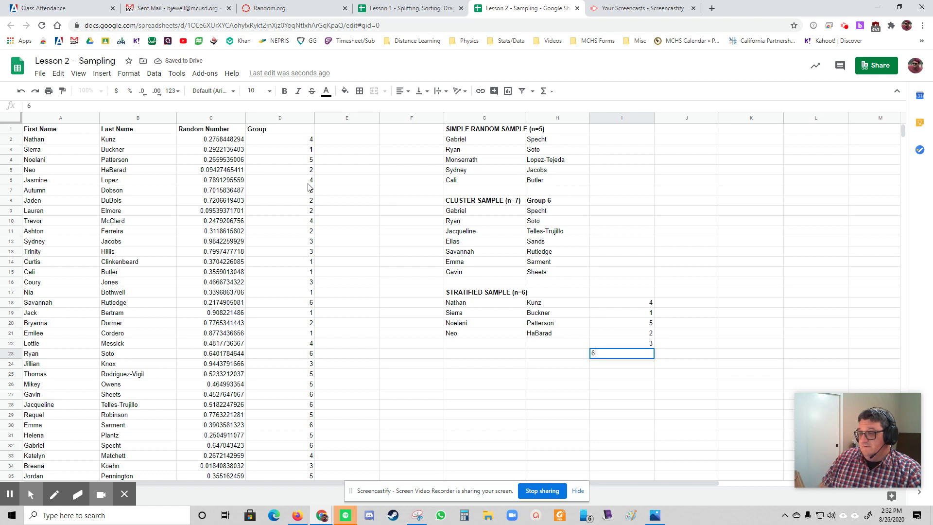
key("Return")
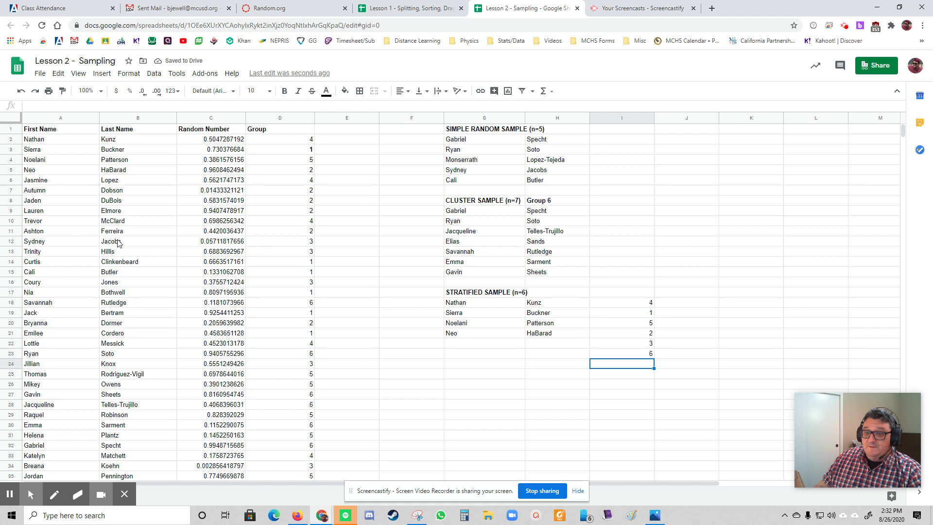
Copy the names of the first group 3 and group 6 students, roster rows 12 and 18, into G22:H23.
left_click_drag(66, 246, 111, 248)
key("ctrl+c")
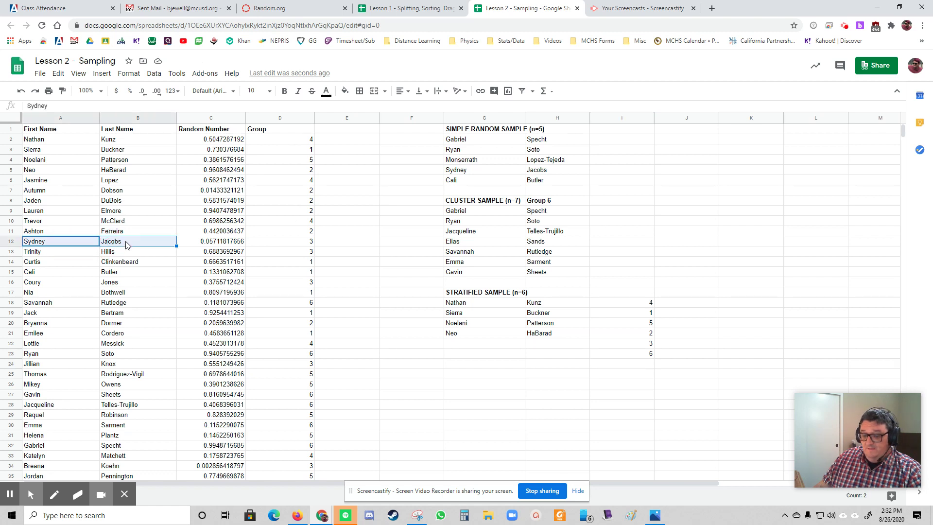
left_click(465, 347)
key("ctrl+v")
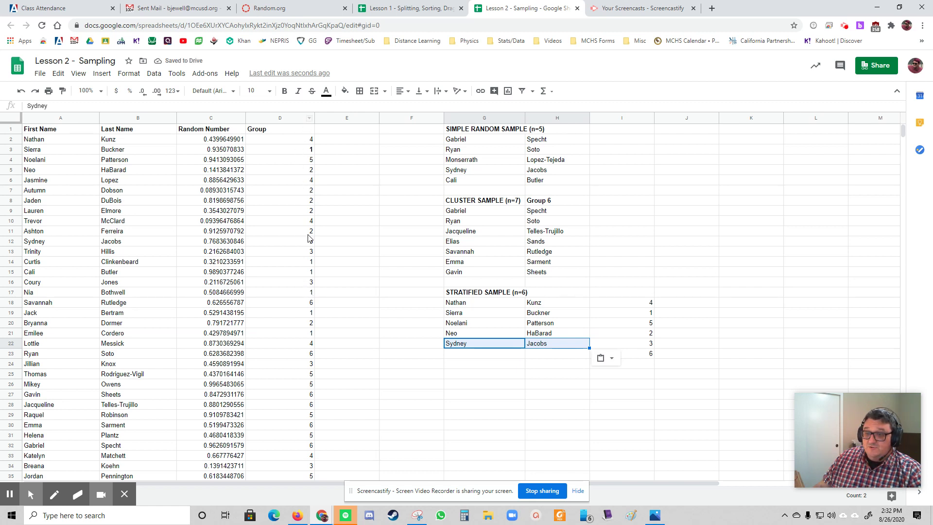
left_click_drag(83, 306, 114, 306)
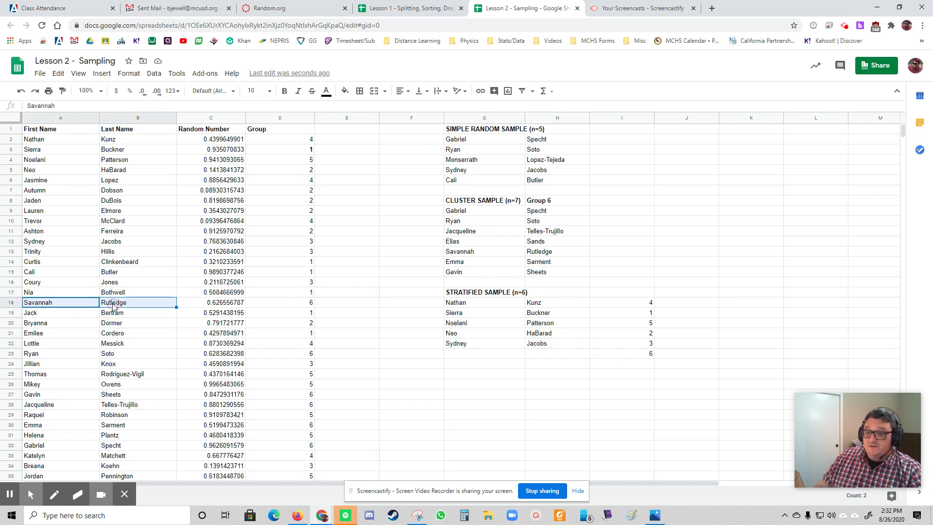
key("ctrl+c")
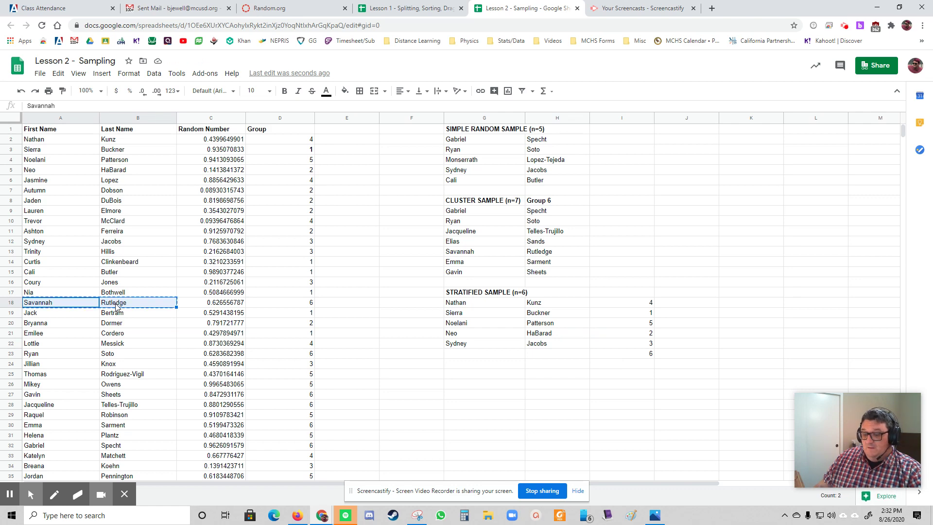
left_click(499, 360)
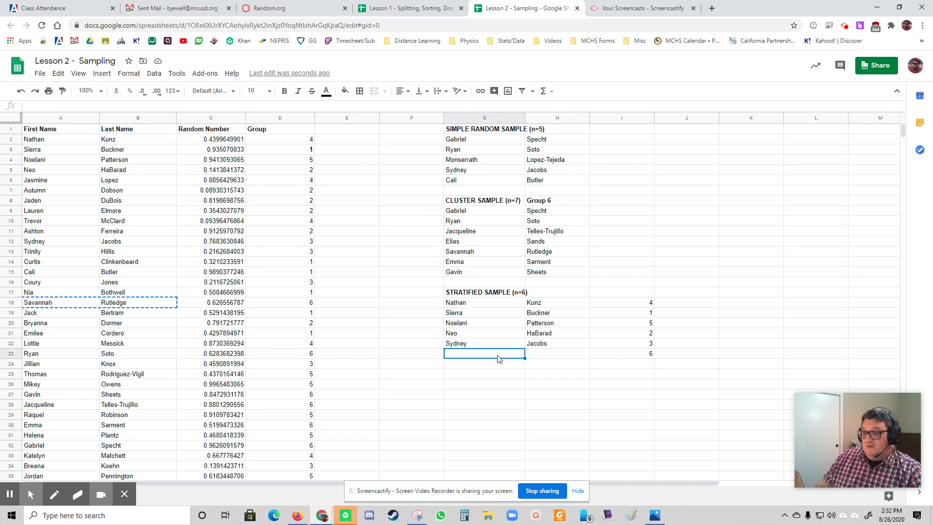
key("ctrl+v")
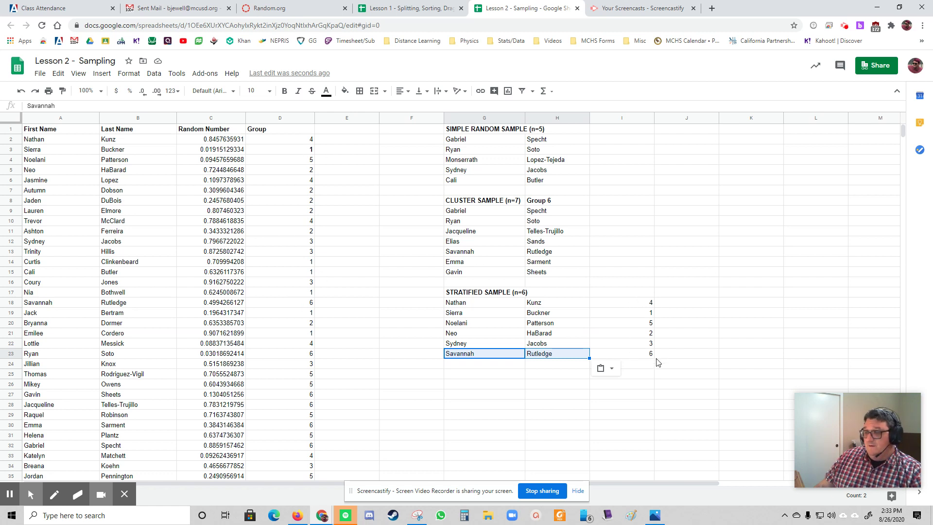
Enter the heading SYSTEMATIC in cell G25, below the stratified sample.
left_click(557, 398)
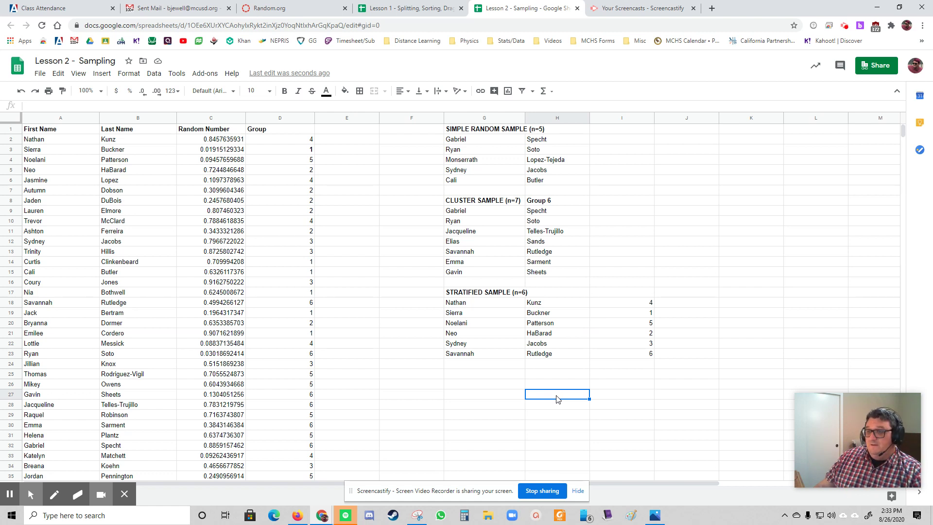
left_click(454, 374)
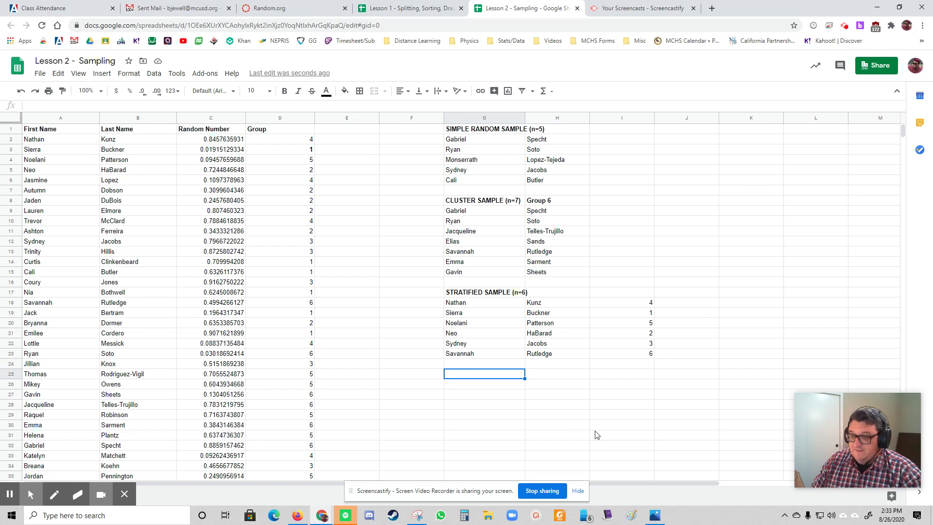
type("SYSTEMATIC")
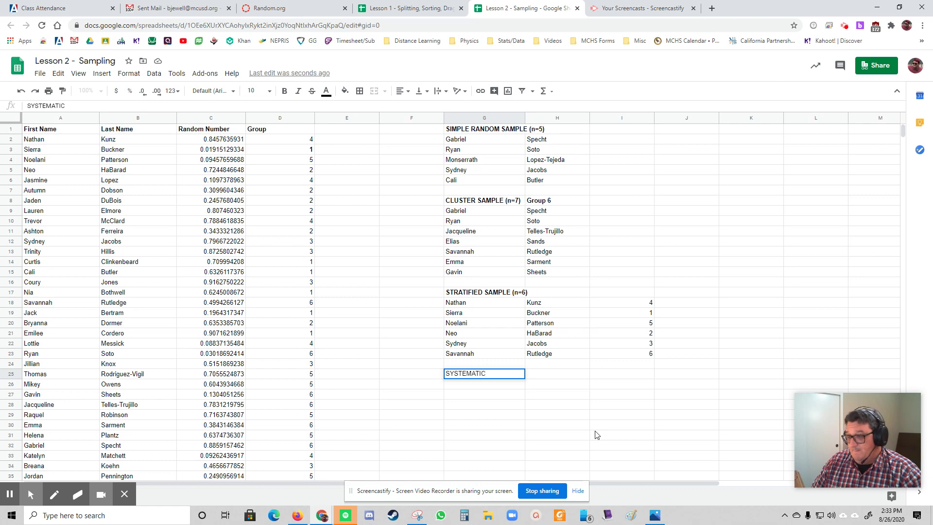
key("Return")
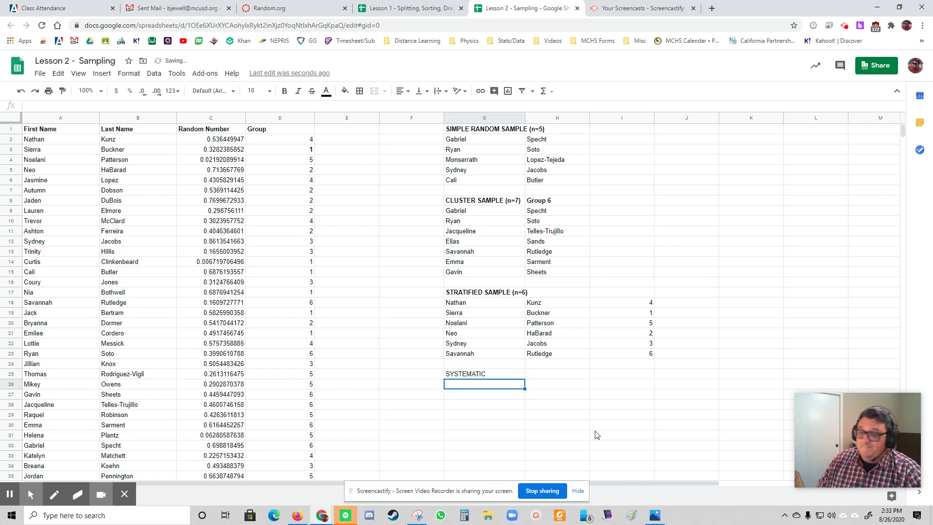
Sort the roster range A1:D38 by Last Name from A to Z, treating the first row as a header.
left_click(34, 130)
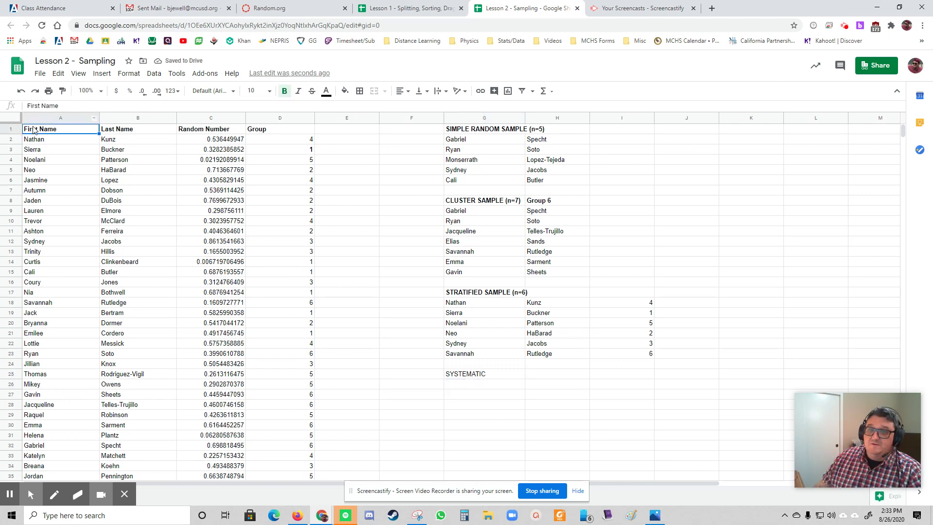
scroll(313, 231, "down", 4)
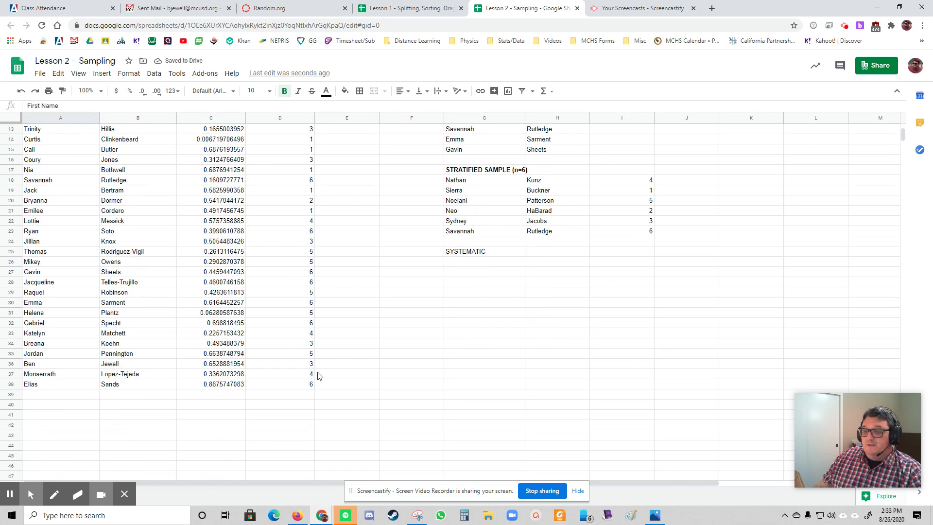
left_click(298, 389, "shift")
scroll(299, 386, "up", 4)
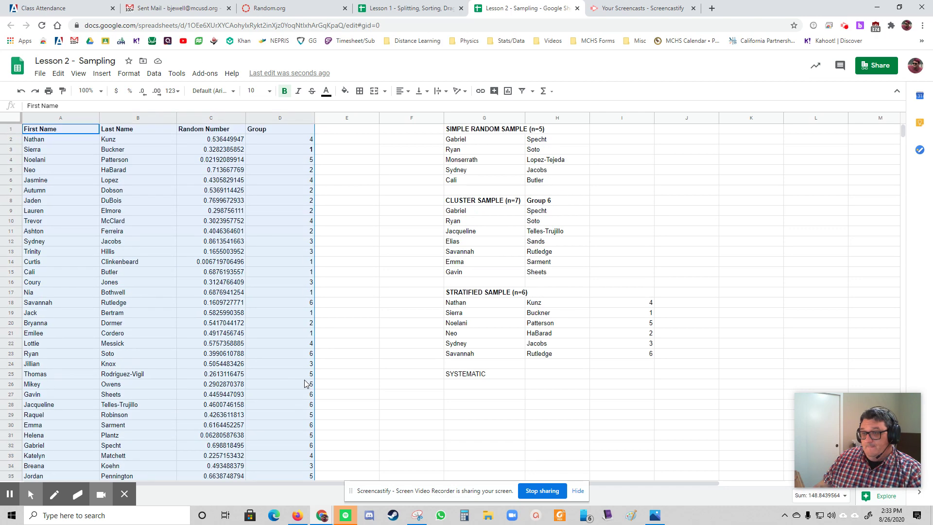
right_click(266, 274)
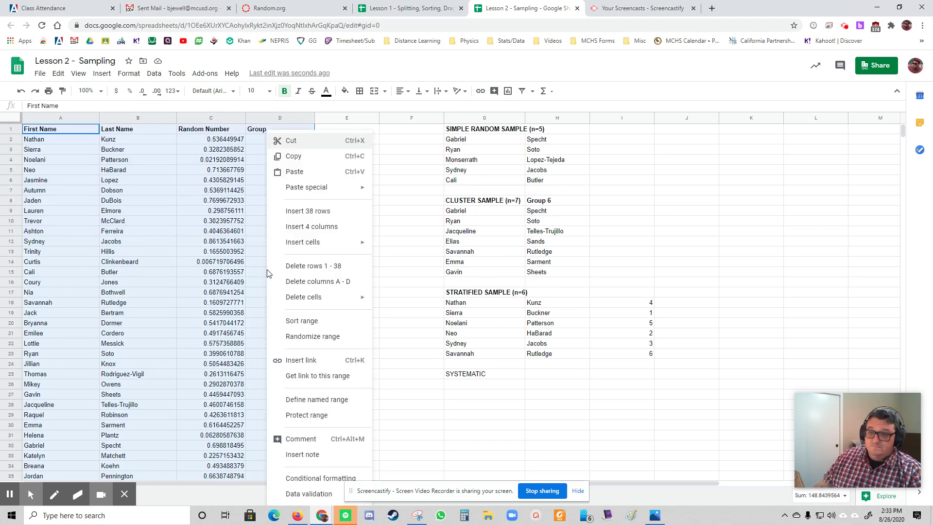
left_click(291, 321)
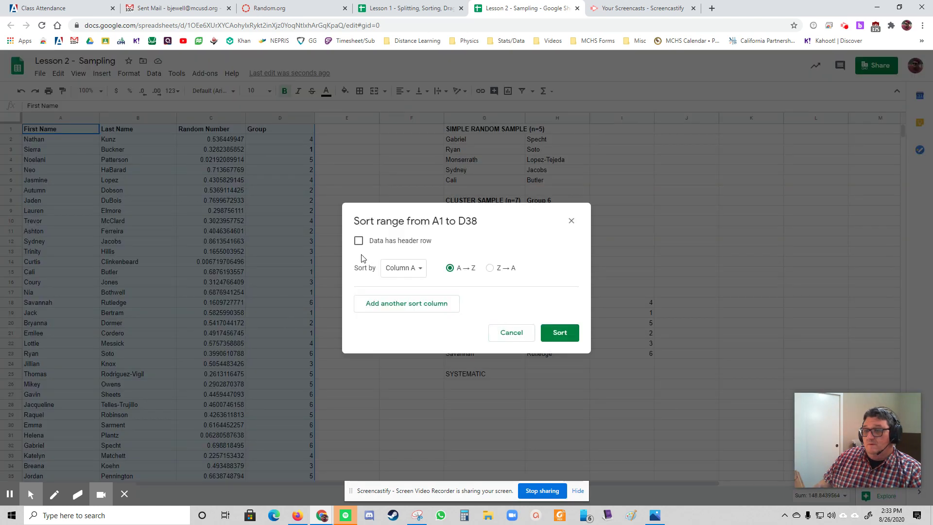
left_click(359, 241)
left_click(403, 268)
left_click(417, 282)
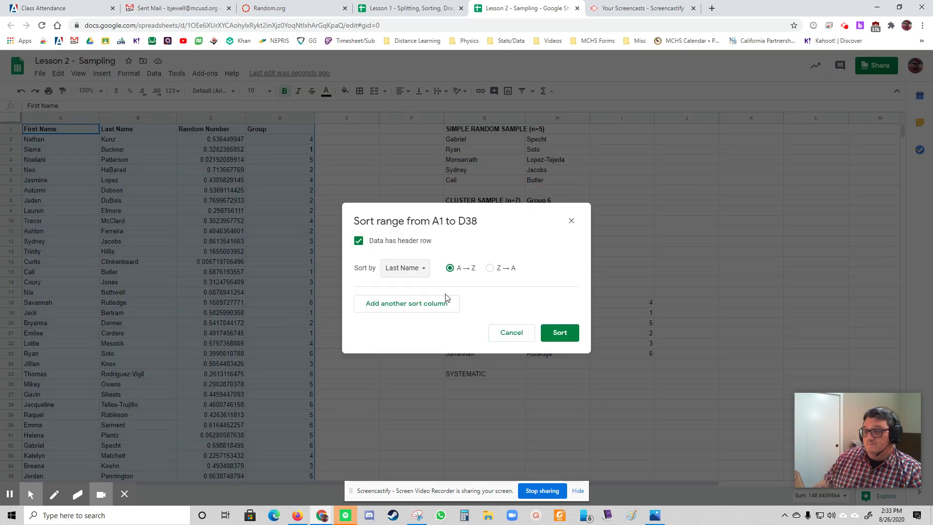
left_click(559, 335)
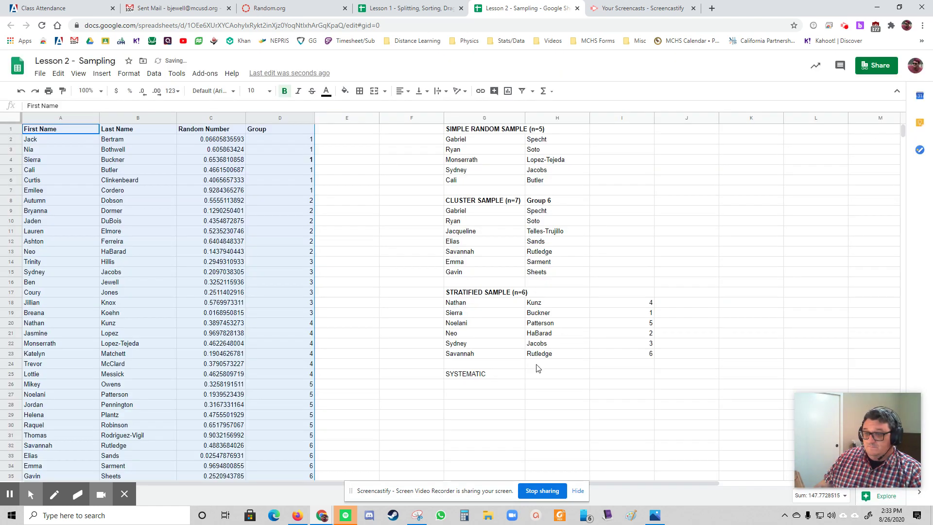
Extend the SYSTEMATIC heading in G25 with the sample size so it reads "SYSTEMATIC (n=5,".
left_click(474, 378)
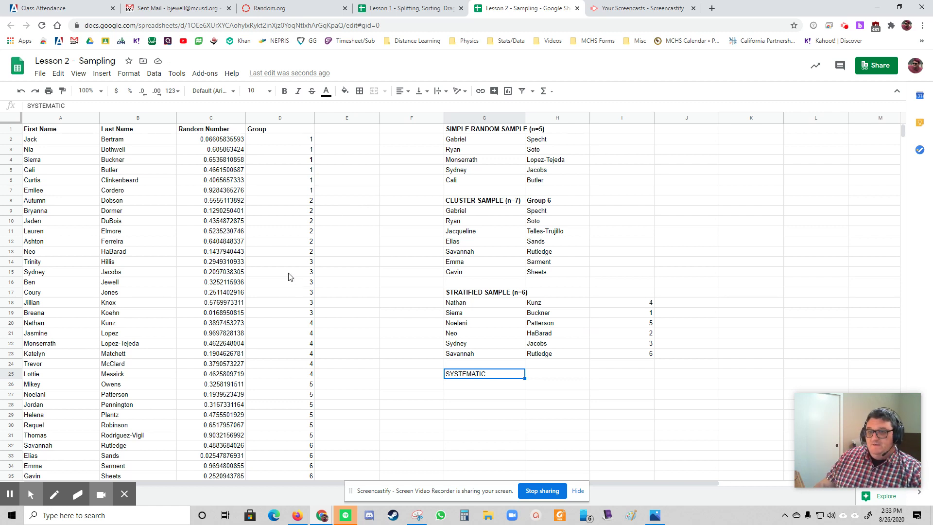
left_click(148, 106)
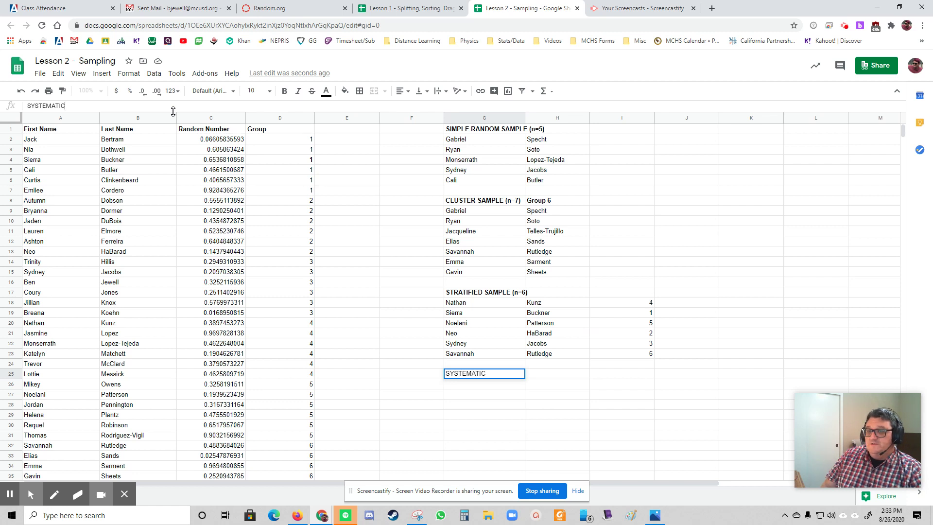
type("(n")
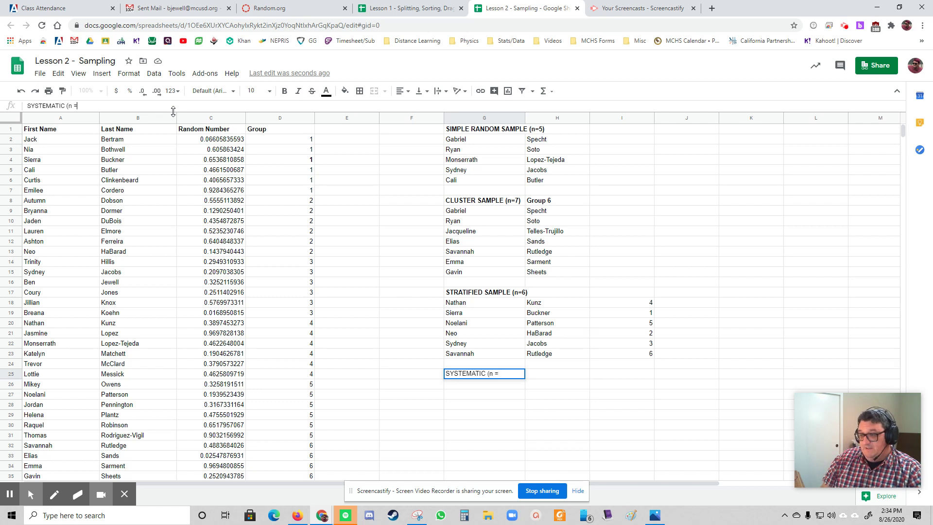
type("=6")
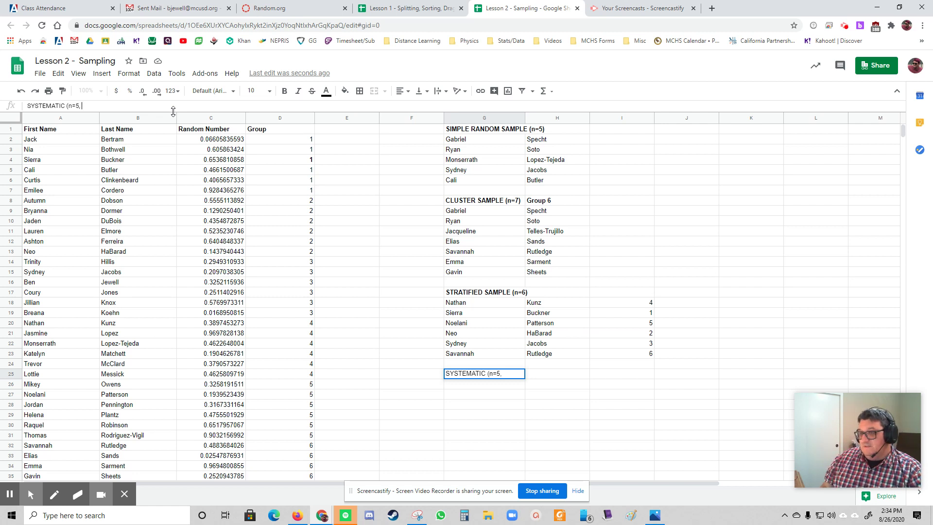
key("Tab")
Generate a random integer between 1 and 7 in cell I25 with the RANDBETWEEN function.
key("Tab")
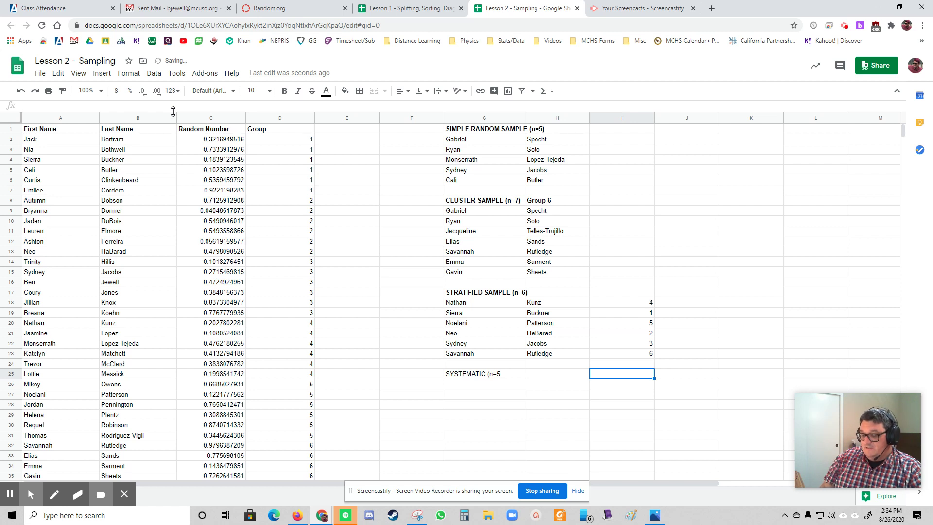
type("=rand")
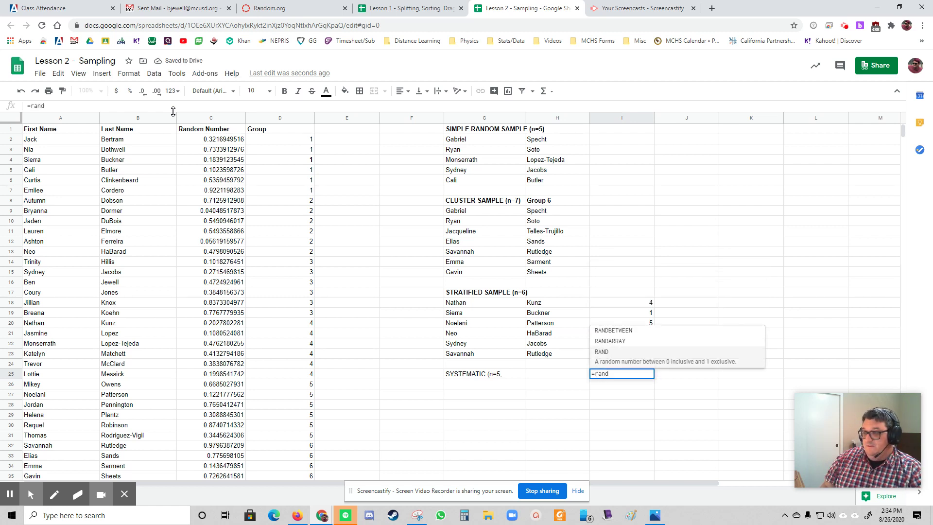
key("Up")
key("Up")
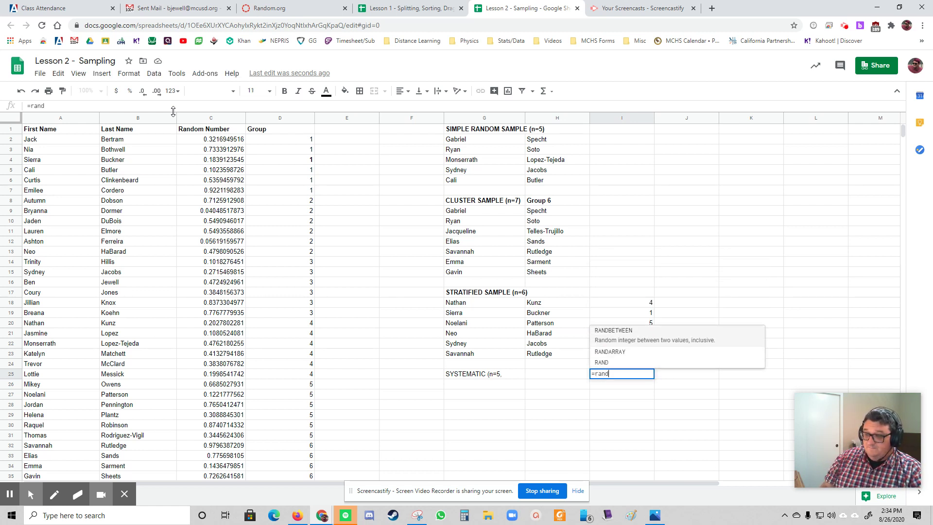
key("Tab")
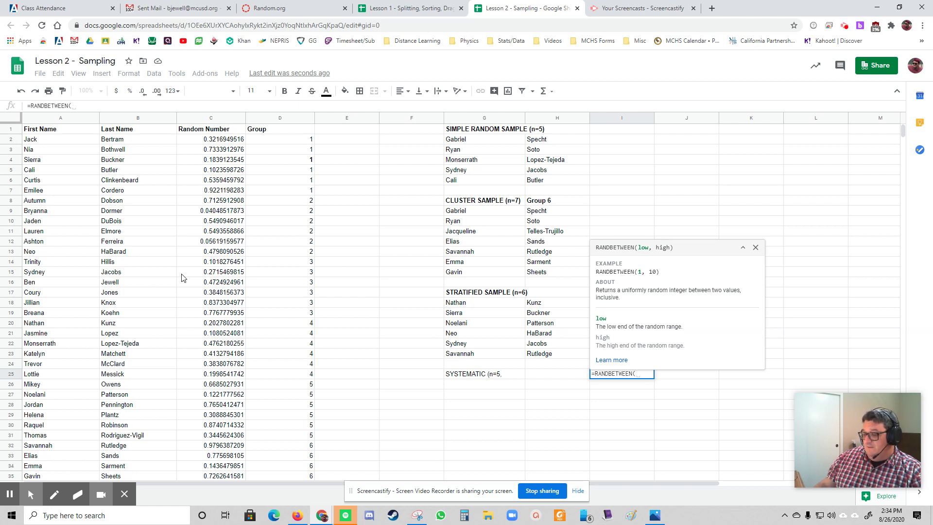
type("1,7")
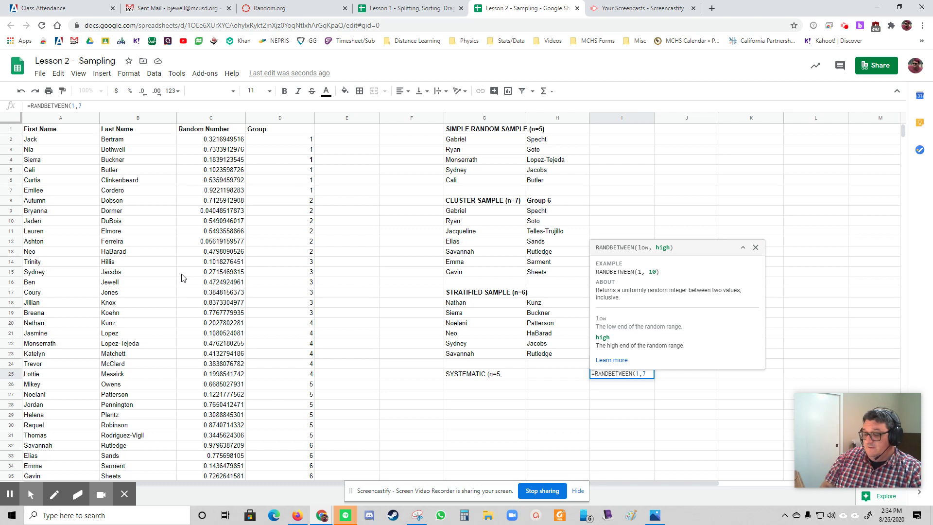
key("Return")
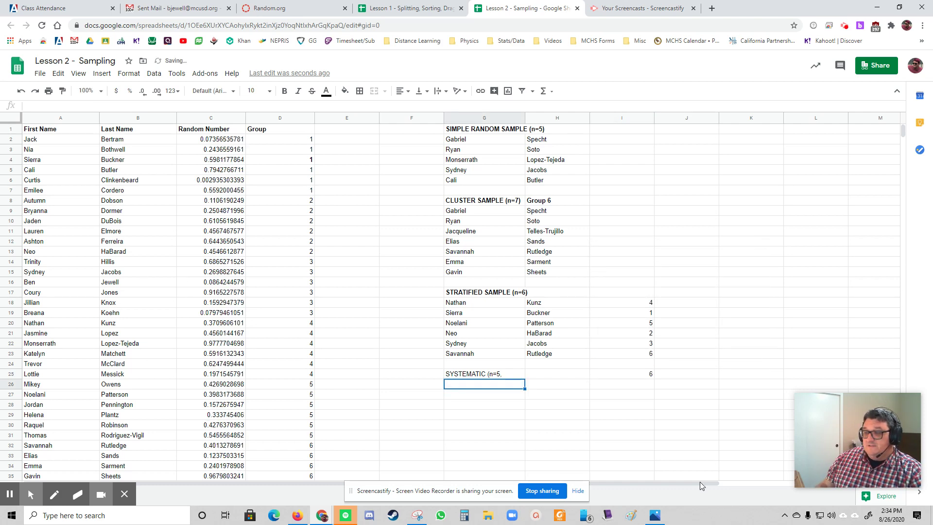
Complete the G25 heading as "SYSTEMATIC (n=5, k=6)" and clear the random integer formula from I25.
left_click(469, 375)
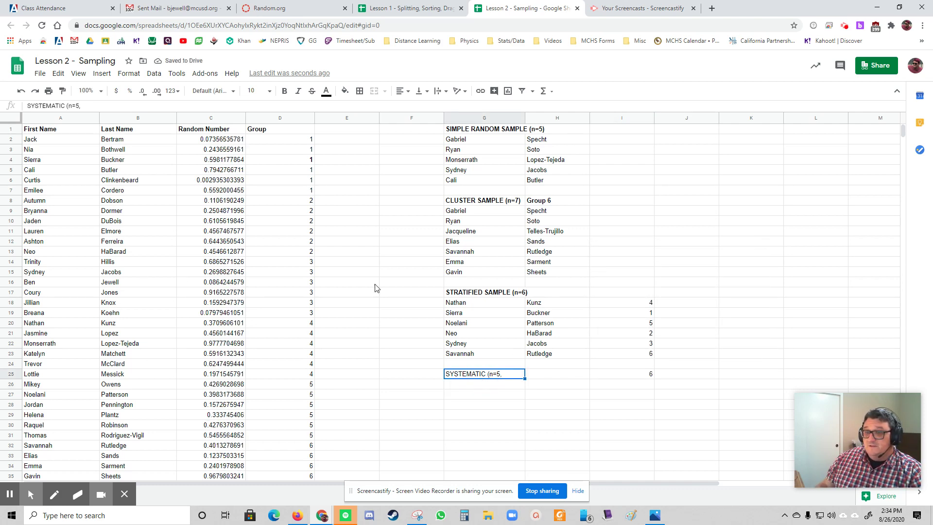
left_click(90, 105)
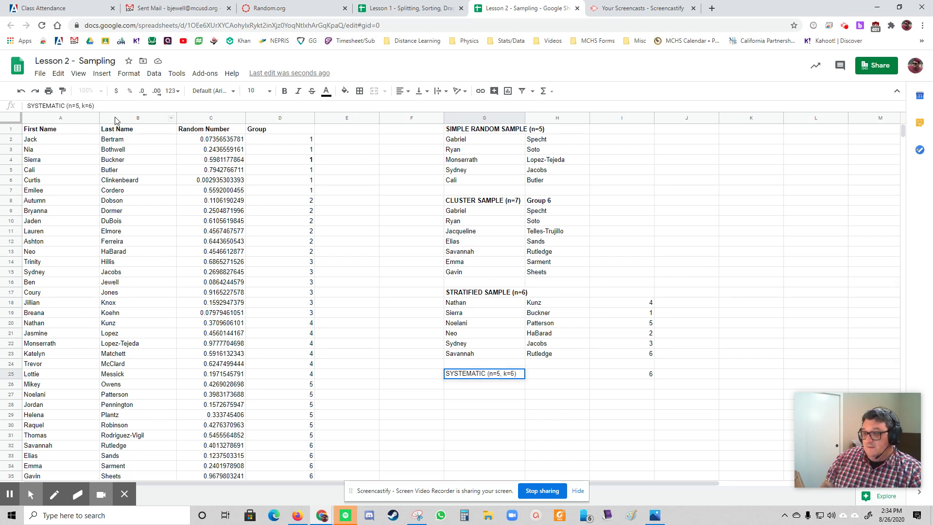
left_click(625, 374)
key("Delete")
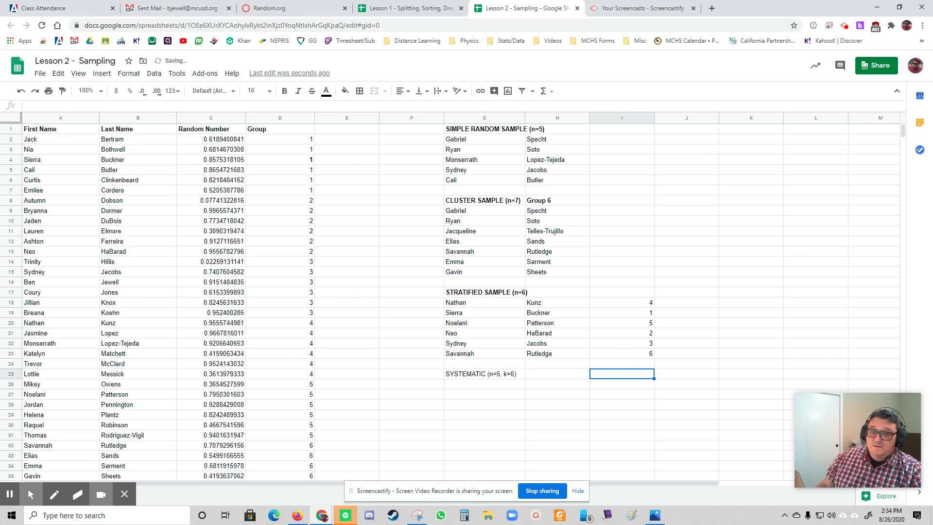
Count down to the sixth student in roster row 7 and copy the first and last names into G26:H26.
left_click(34, 141)
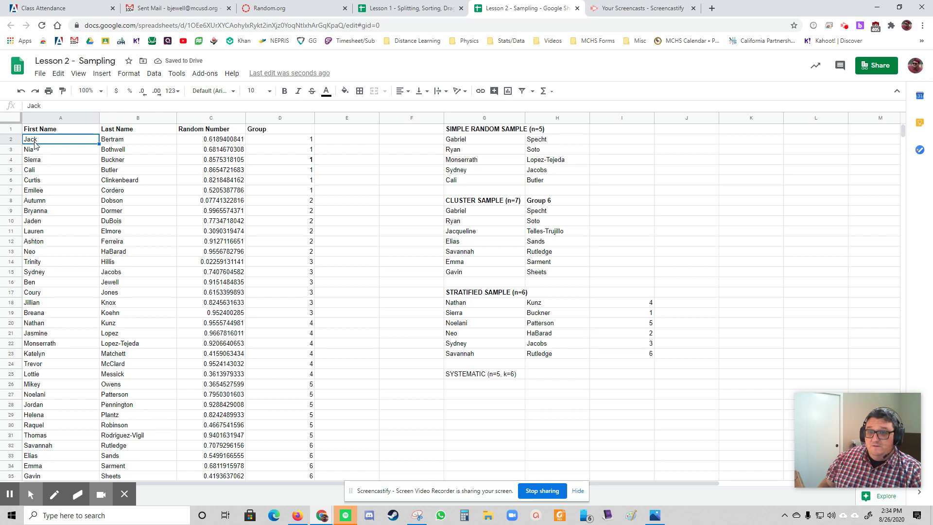
key("Down")
key("Down")
key("Down")
key("Down")
key("Down")
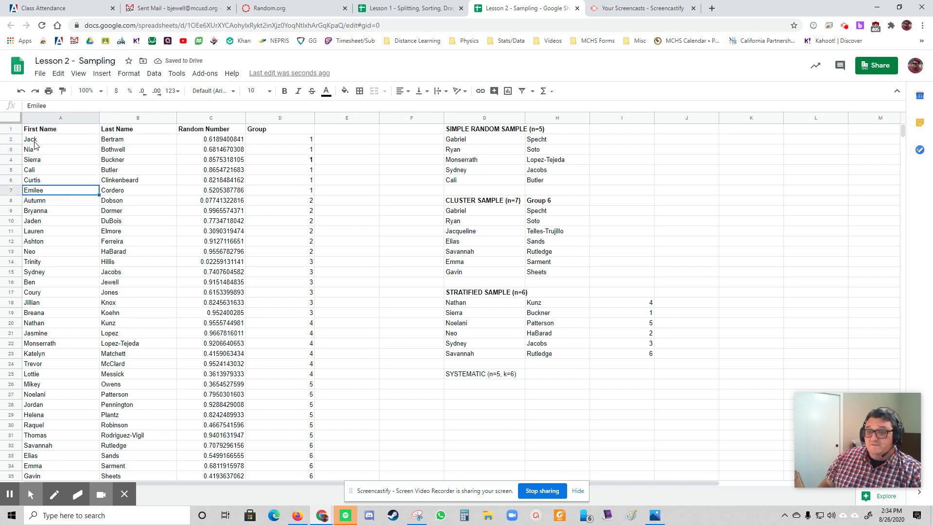
left_click_drag(86, 191, 139, 194)
key("ctrl+c")
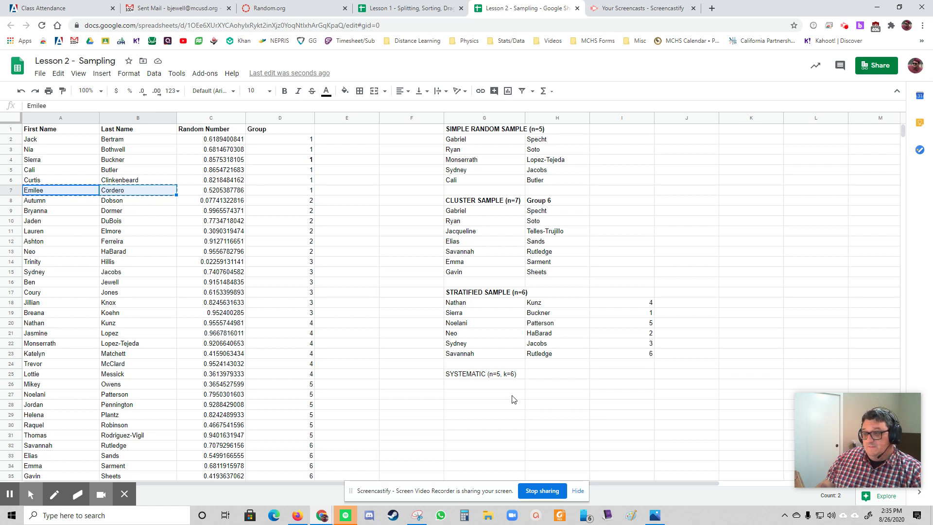
left_click(491, 384)
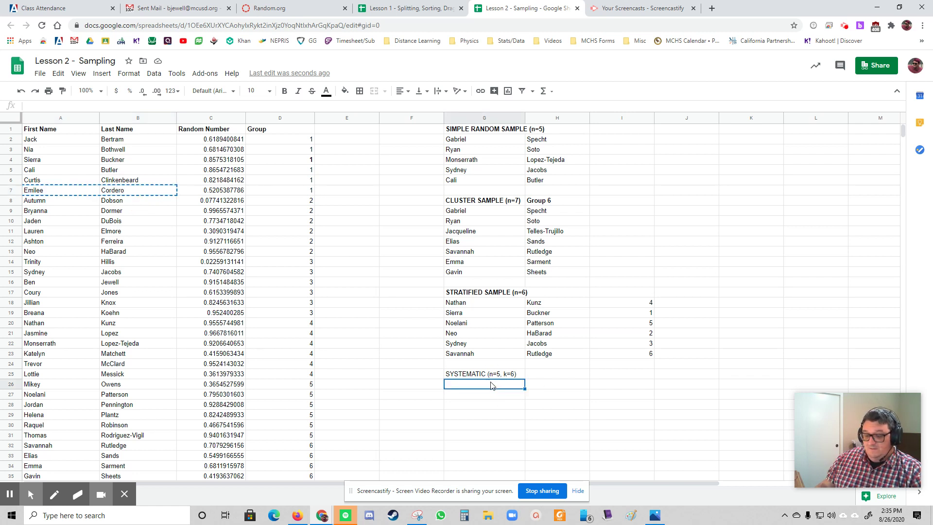
key("ctrl+v")
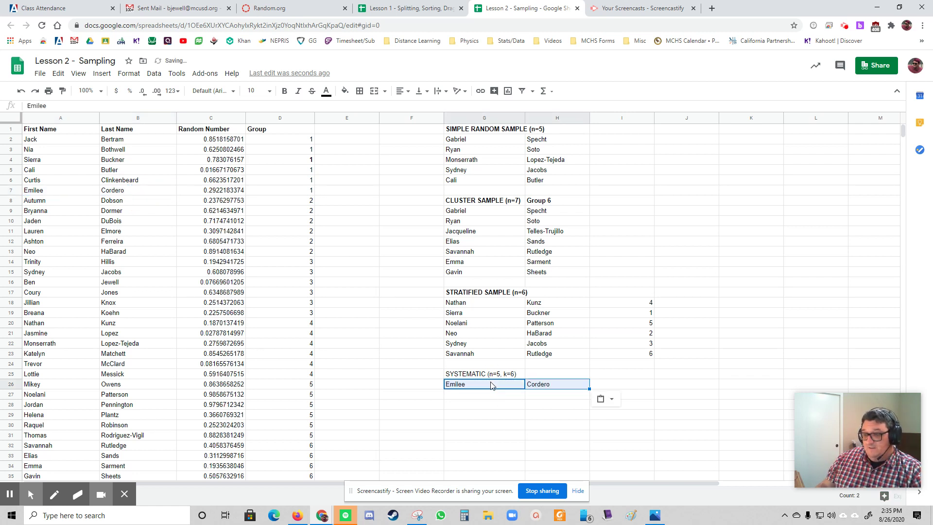
Count six students further to roster row 13 and copy the first and last names into G27:H27.
left_click(54, 193)
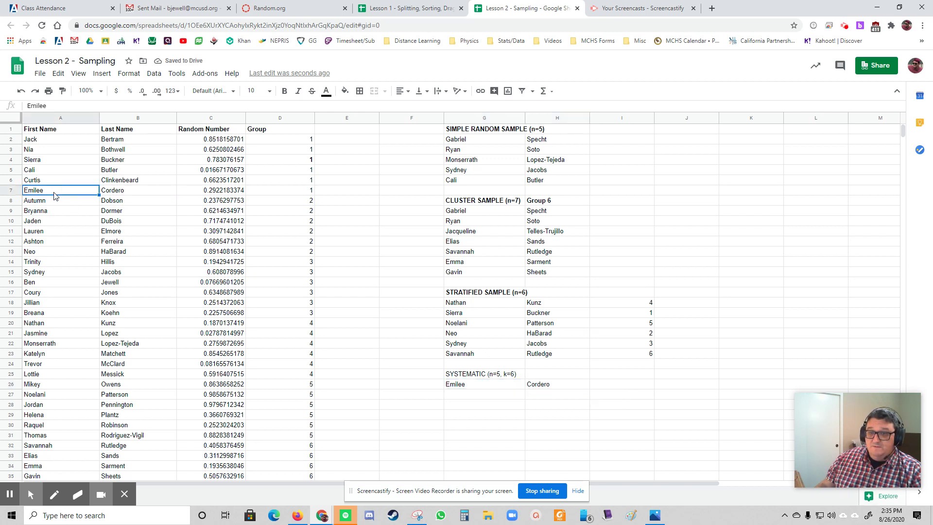
key("Down")
key("Down")
key("Down")
key("Down")
key("Down")
key("Down")
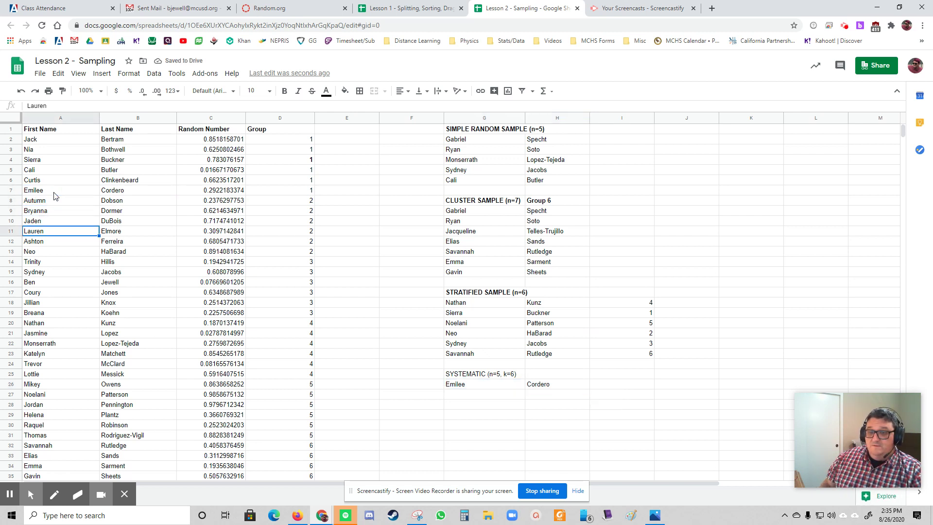
left_click_drag(73, 252, 122, 254)
key("ctrl+c")
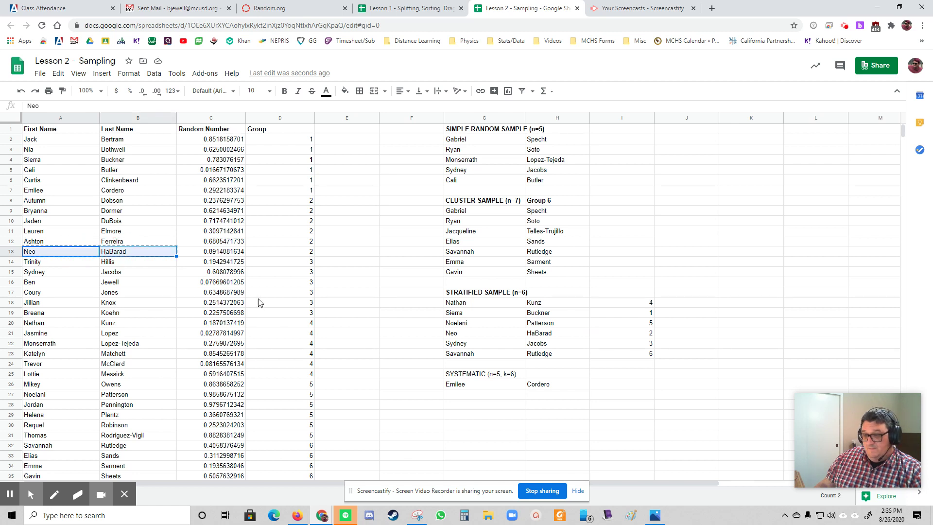
left_click(469, 393)
key("ctrl+v")
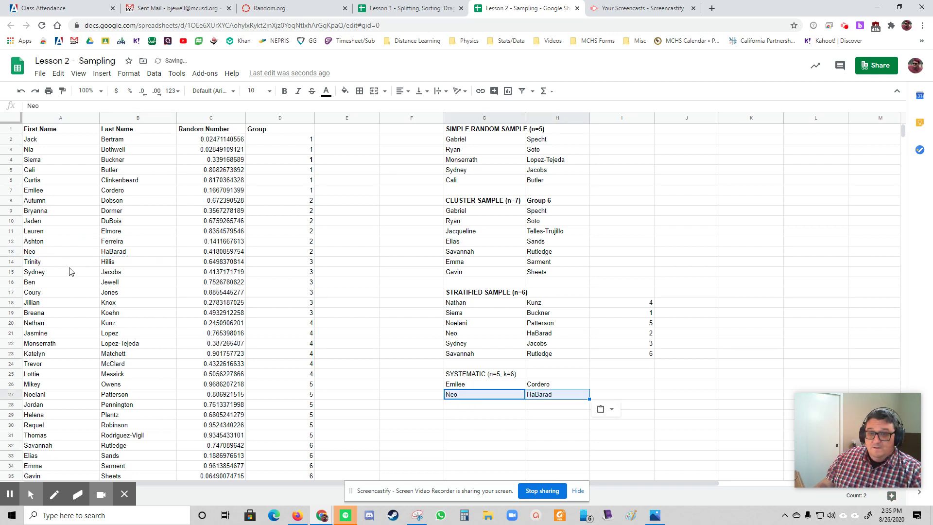
Count six students further to roster row 19 and copy the first and last names into G28:H28.
left_click(55, 263)
key("Down")
key("Down")
key("Down")
key("Down")
key("Down")
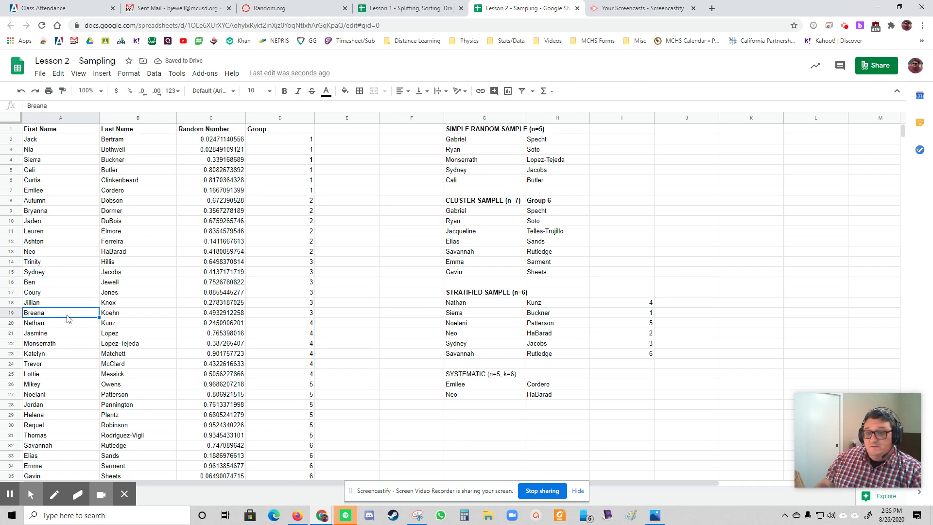
left_click_drag(98, 316, 107, 317)
key("ctrl+c")
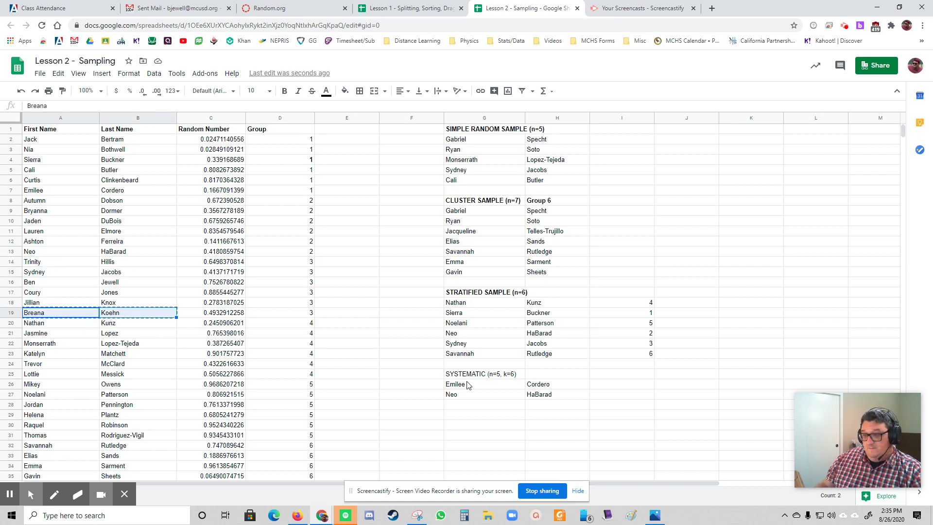
left_click(494, 407)
key("ctrl+v")
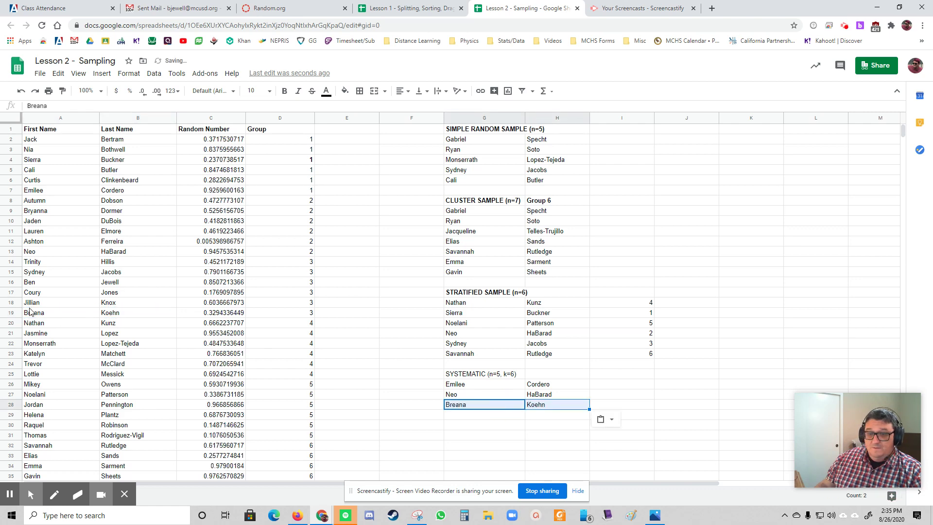
Count six students further to roster row 25 and copy that student's first and last names.
left_click(48, 326)
key("Down")
key("Down")
key("Down")
key("Down")
key("Down")
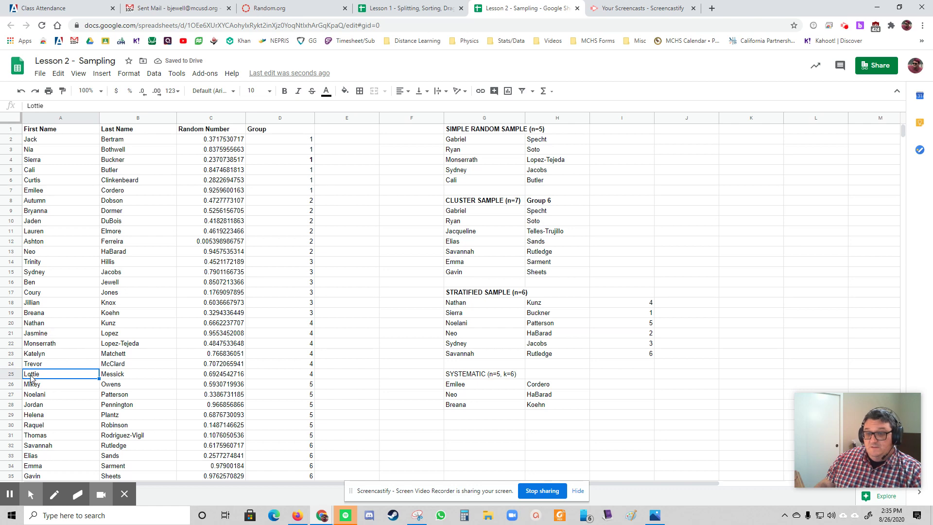
left_click_drag(49, 376, 136, 376)
key("ctrl+c")
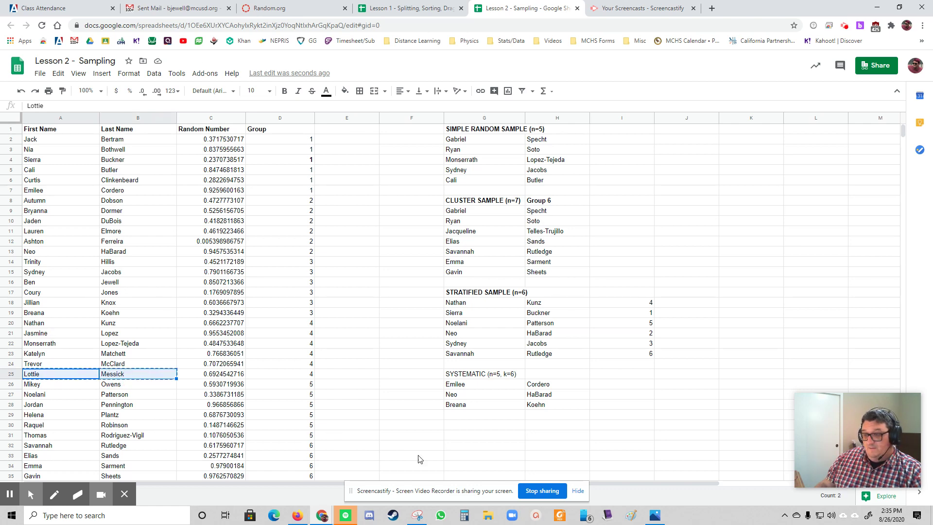
left_click(486, 406)
key("ctrl+v")
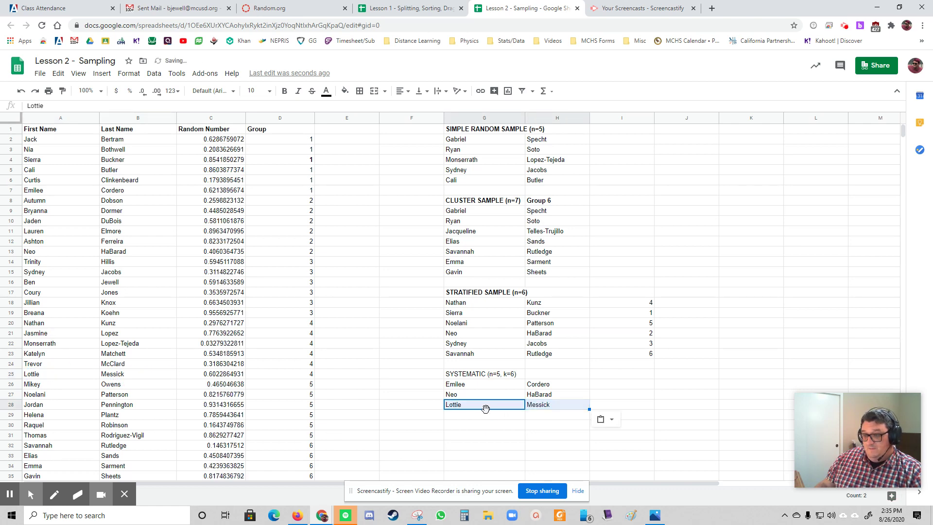
key("ctrl+z")
Paste the copied first and last names into G29:H29 of the systematic sample.
left_click(488, 419)
key("ctrl+v")
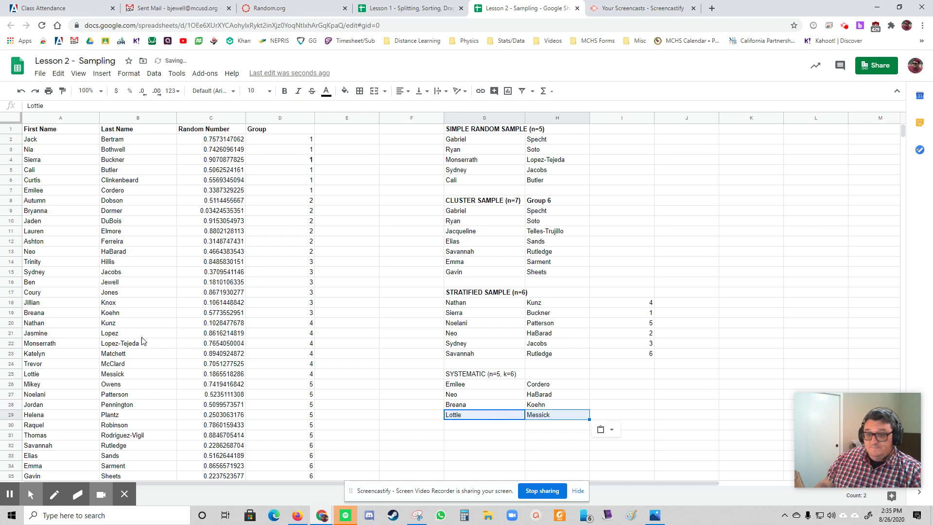
Count six students further to roster row 31 and copy the first and last names into G30:H30.
scroll(142, 342, "down", 1)
left_click(44, 325)
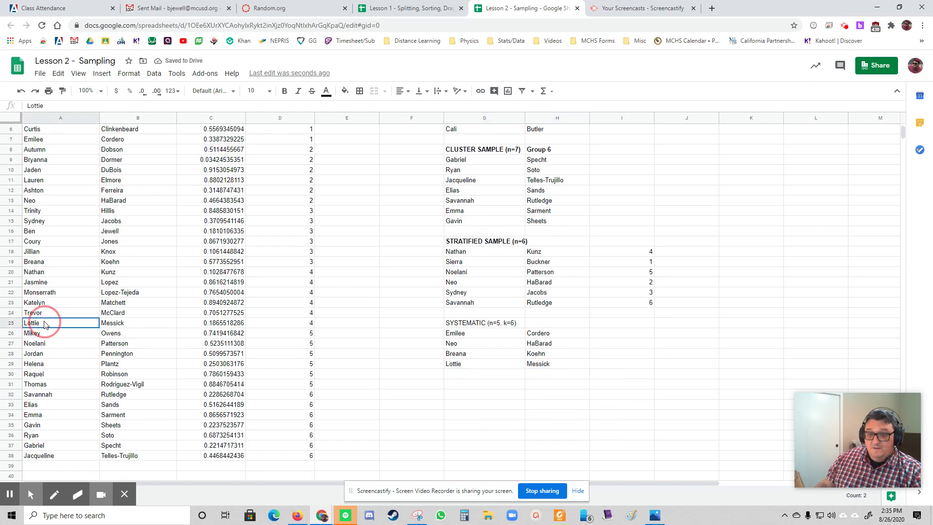
key("Down")
key("Down")
key("Down")
key("Down")
key("Down")
key("Down")
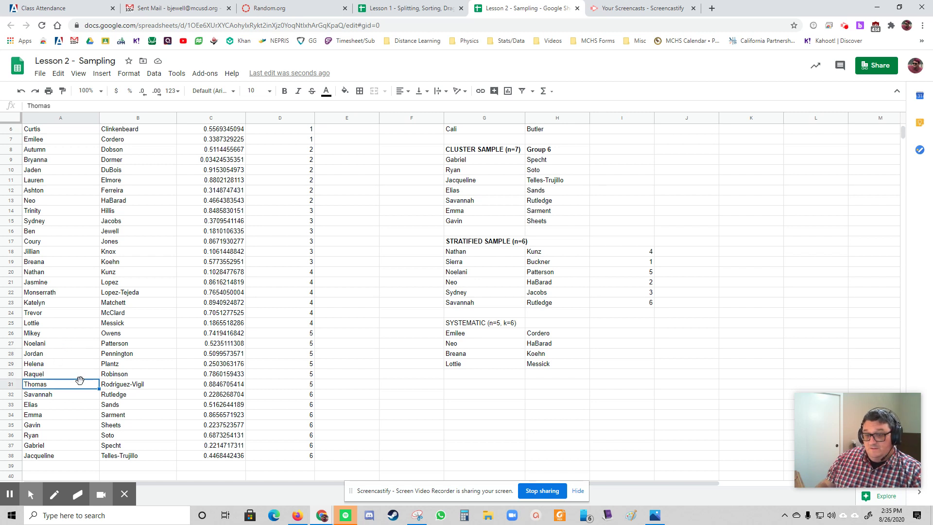
left_click_drag(80, 380, 150, 391)
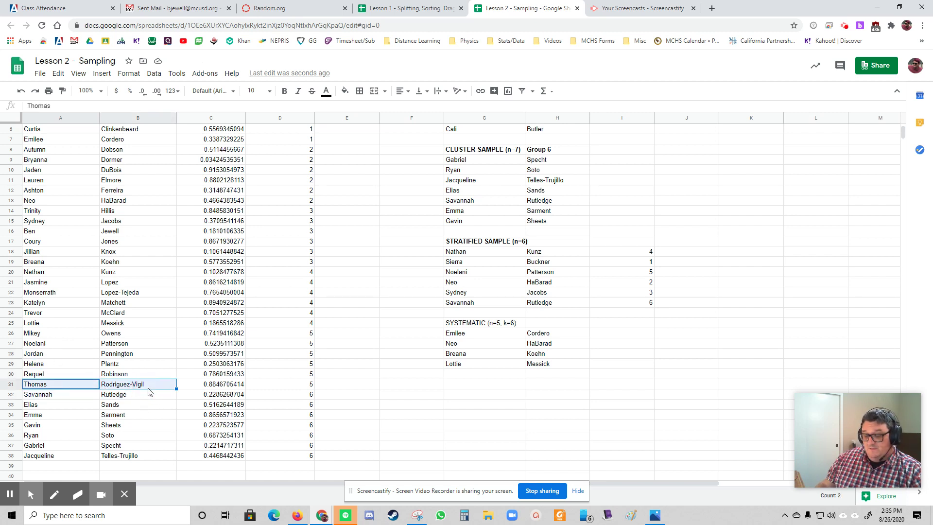
key("ctrl+c")
left_click(476, 375)
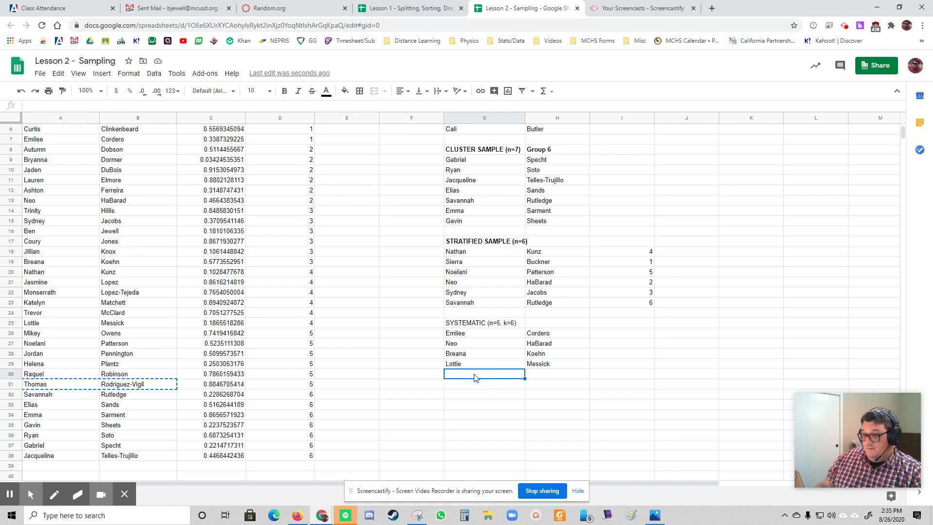
key("ctrl+v")
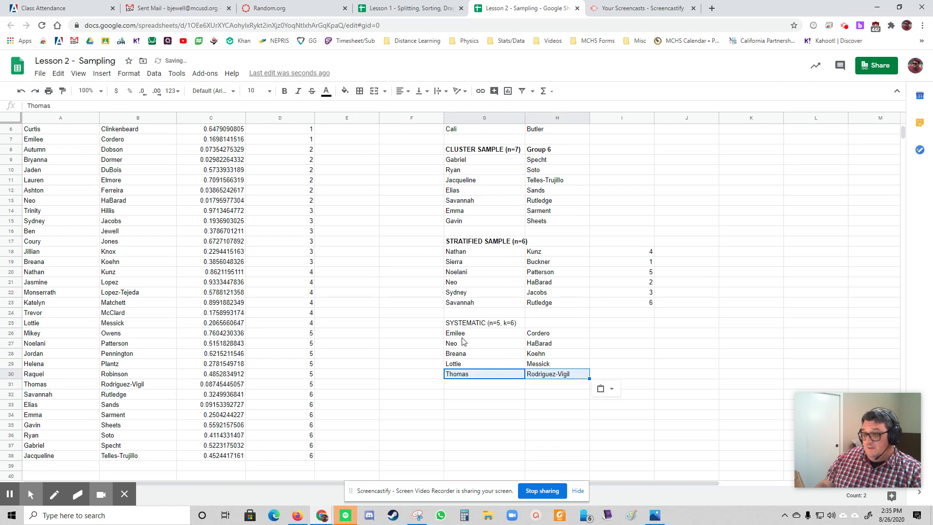
Make the "SYSTEMATIC (n=5, k=6)" heading in G25 bold.
left_click(543, 407)
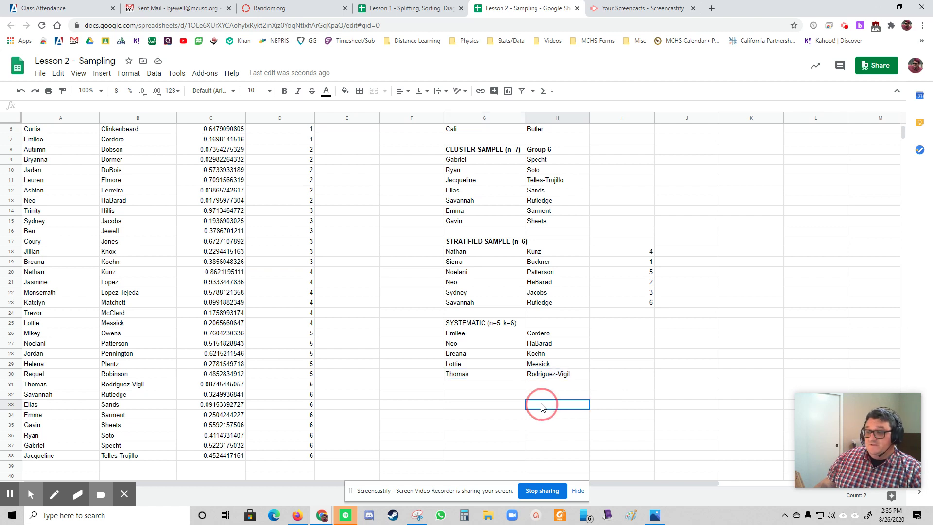
left_click(483, 322)
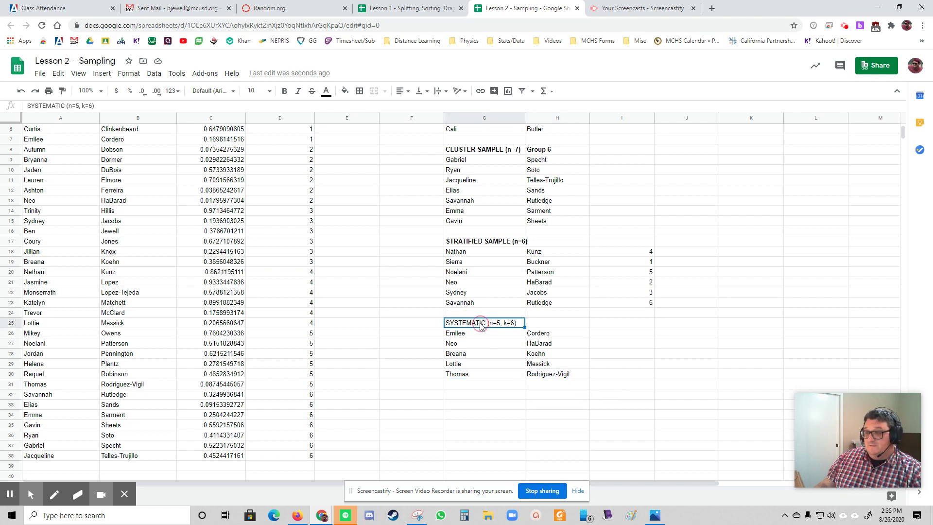
key("ctrl+b")
left_click(510, 414)
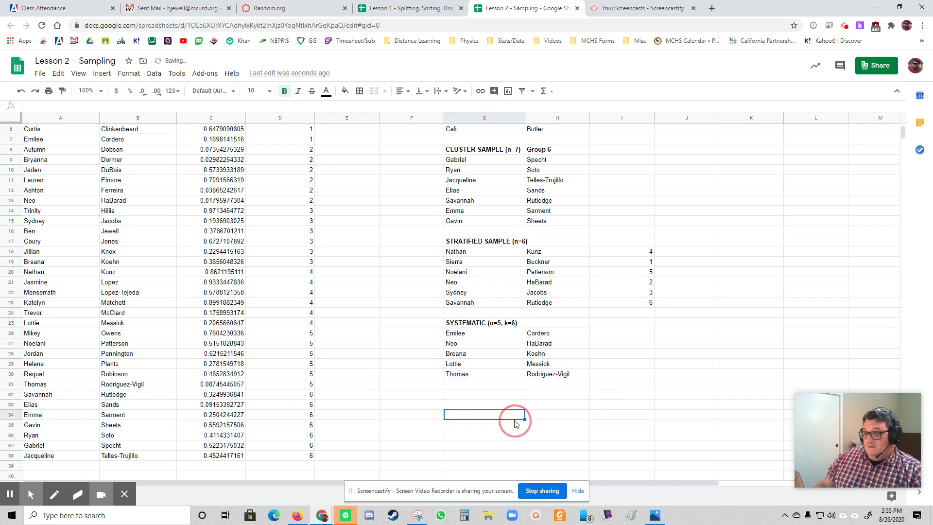
scroll(514, 422, "up", 2)
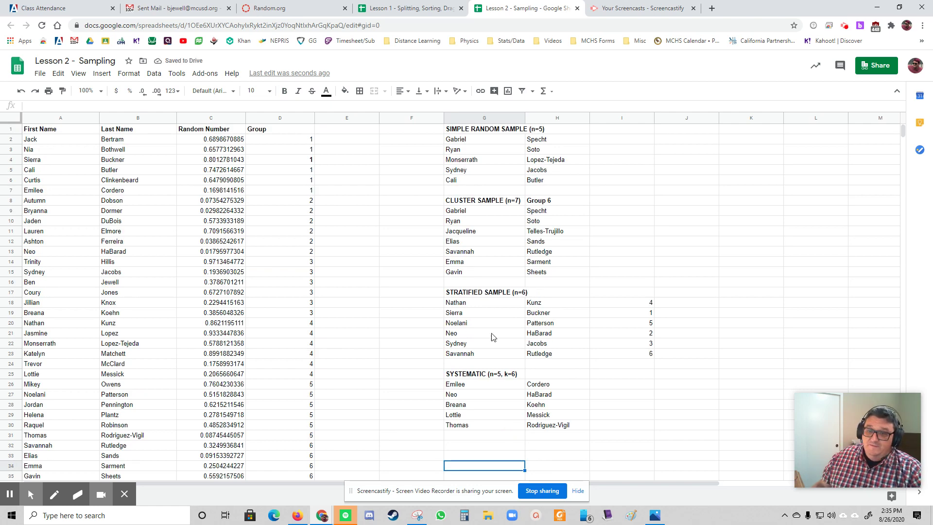